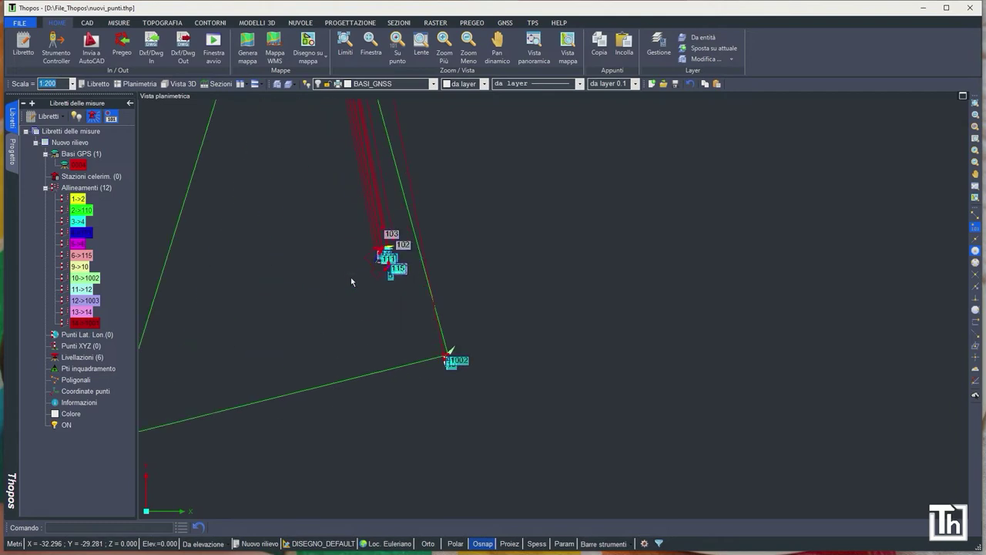
# Examine the survey's alignments and the building outline around points 1 to 6 in the plan view.
pyautogui.scroll(2, 386, 262)
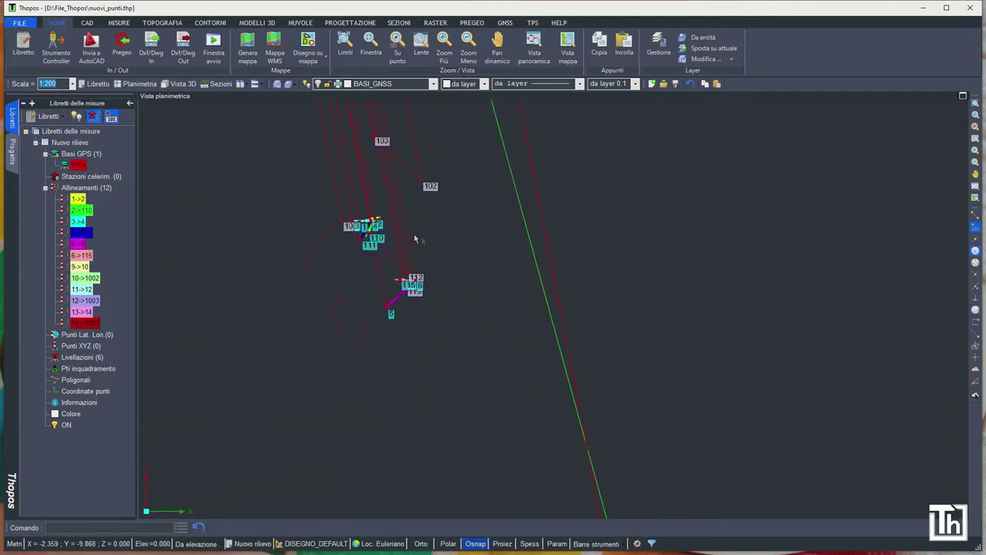
pyautogui.scroll(3, 435, 245)
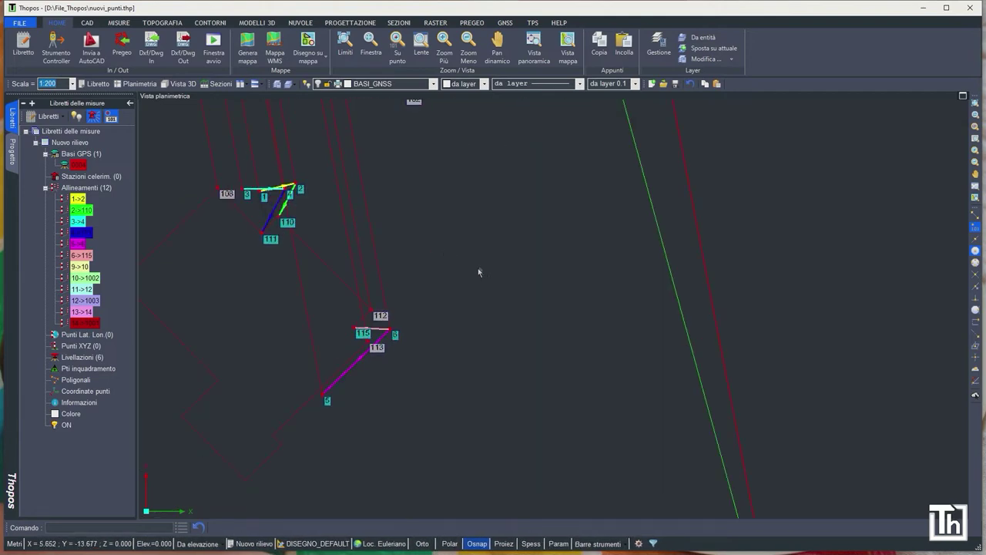
pyautogui.scroll(-3, 463, 250)
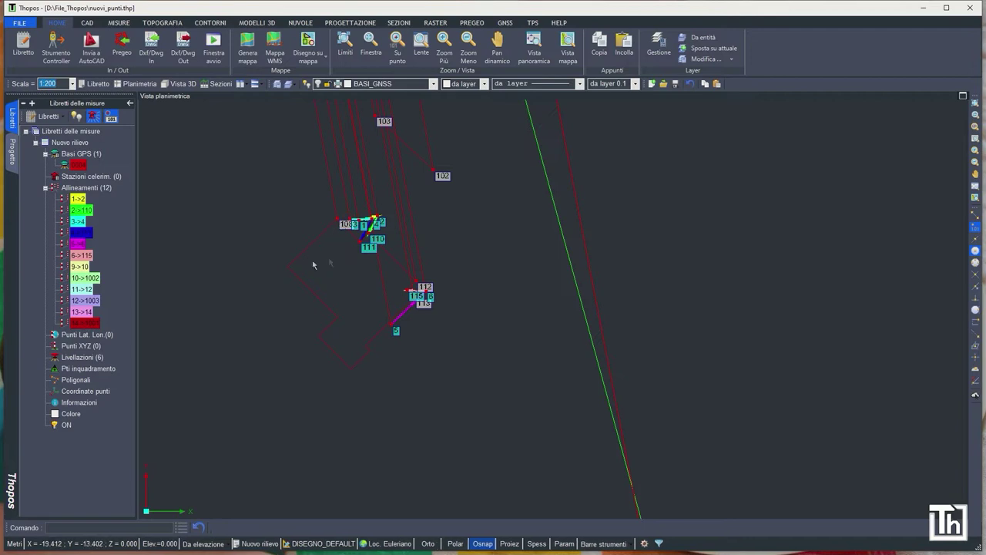
pyautogui.scroll(4, 420, 304)
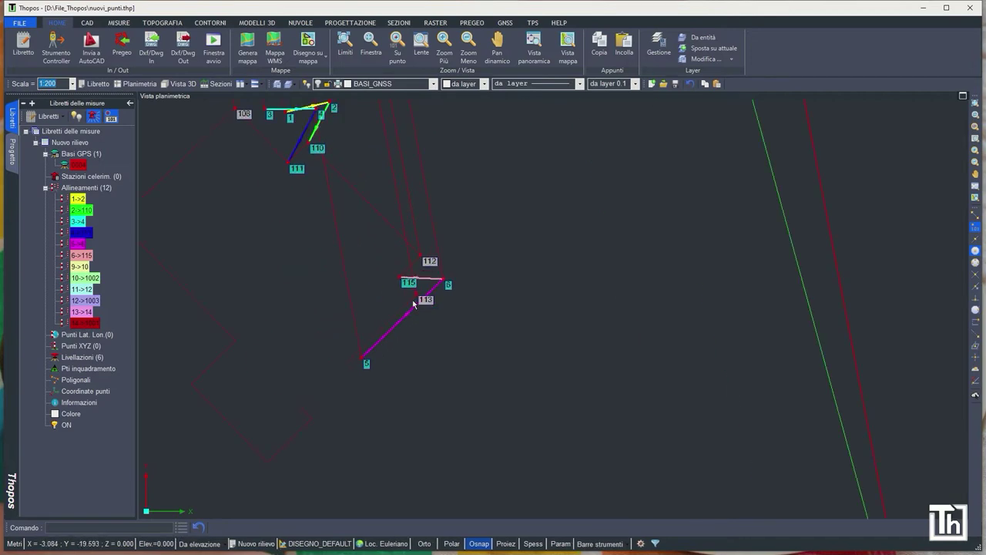
pyautogui.moveTo(440, 321); pyautogui.dragTo(469, 352, button='middle')
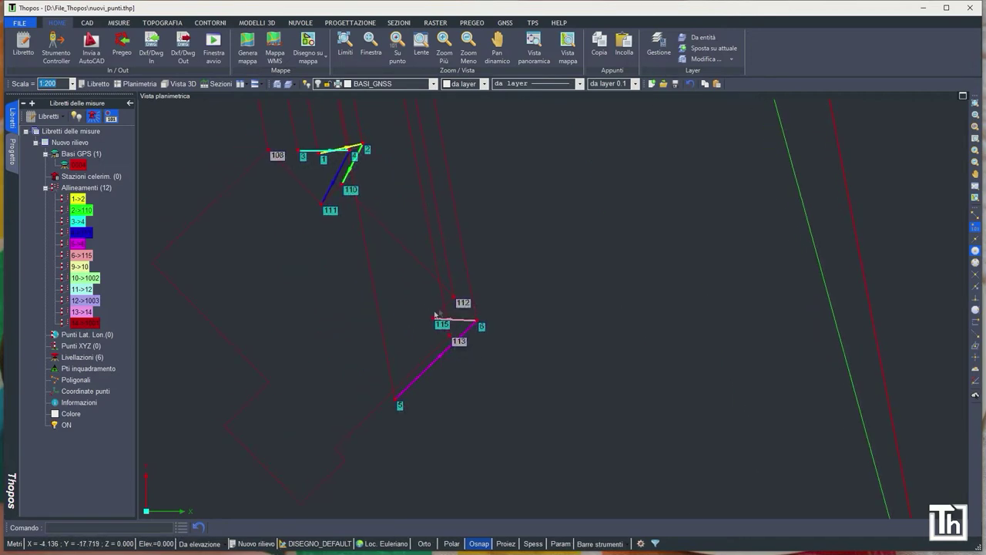
pyautogui.scroll(-7, 329, 202)
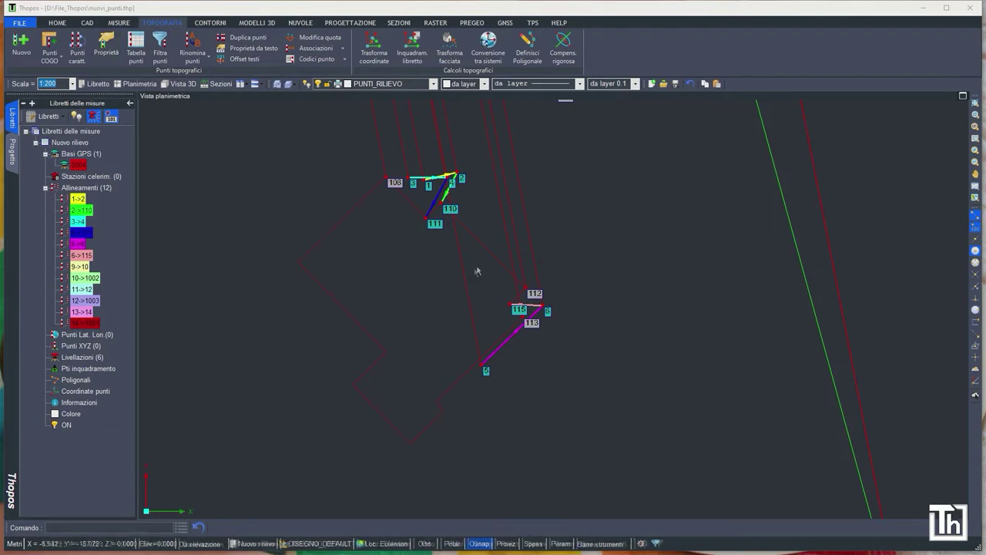
pyautogui.moveTo(486, 257)
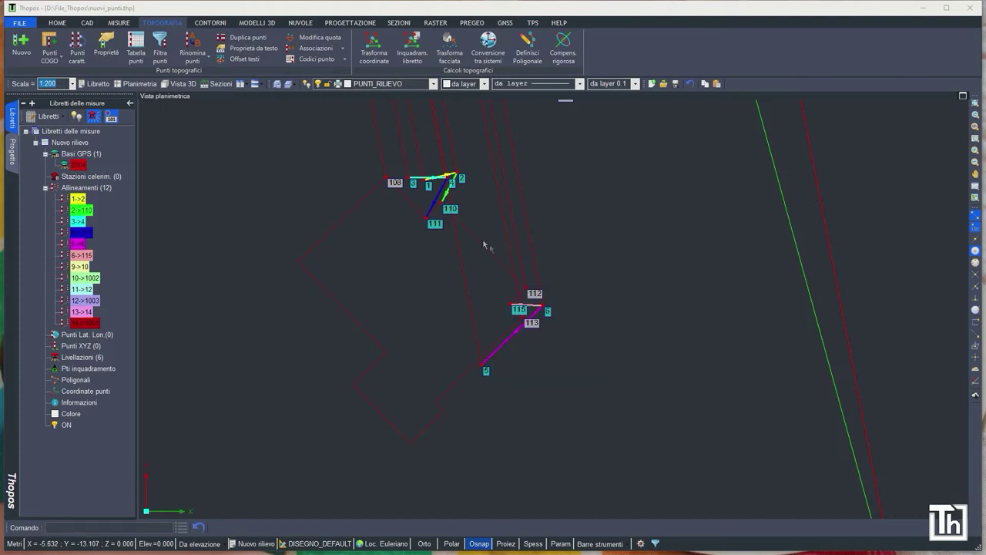
pyautogui.moveTo(477, 237)
# Insert a new topographic point on the westernmost corner of the building outline and name it 120.
pyautogui.click(22, 45)
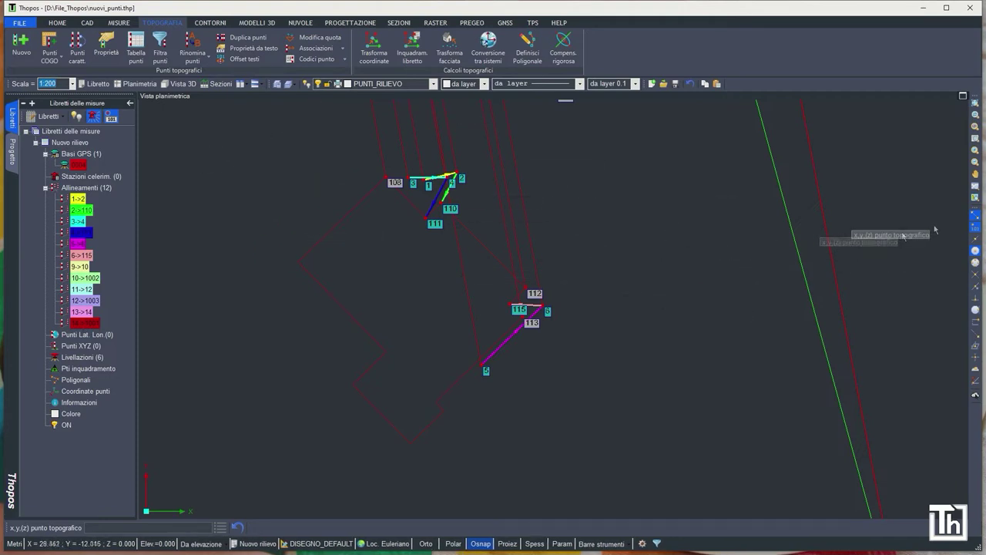
pyautogui.click(975, 220)
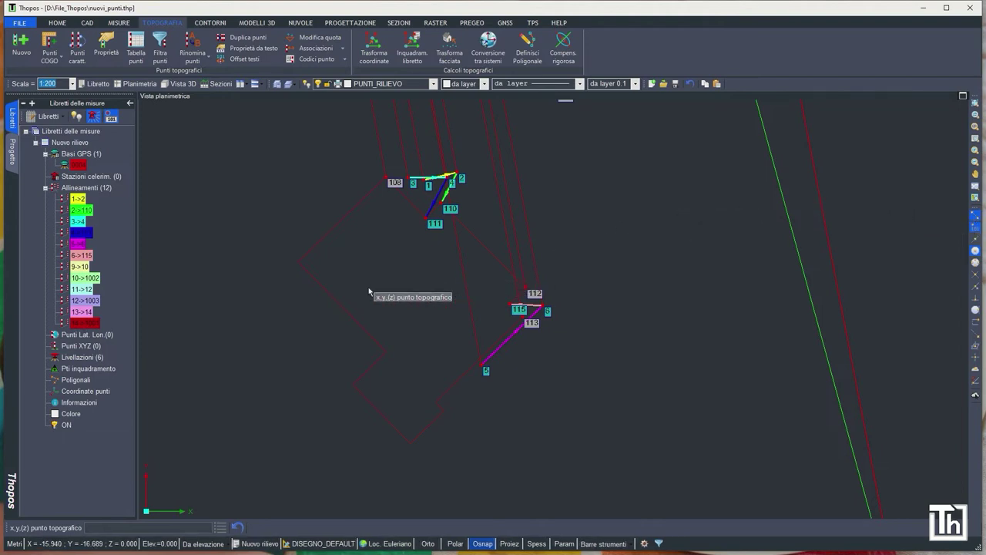
pyautogui.click(313, 250)
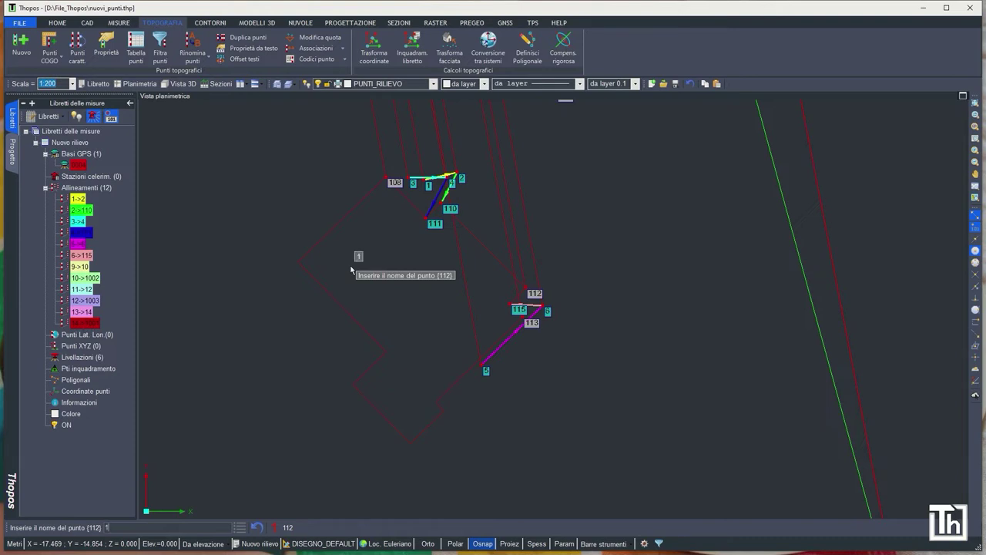
pyautogui.write('114')
pyautogui.press('Return')
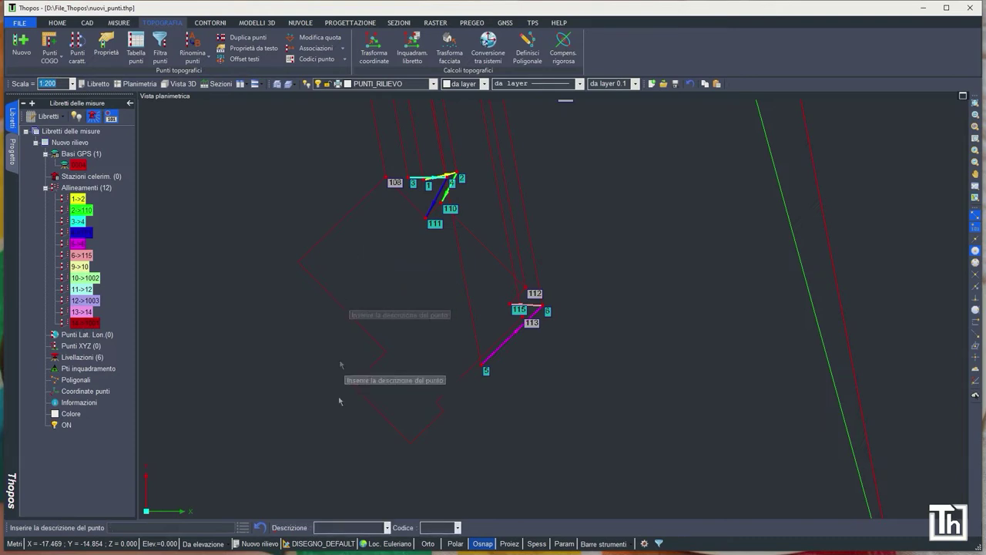
# Assign point 120 the description Spigolo fabbricato and code SF, and accept the proposed elevation of 58.291.
pyautogui.click(386, 527)
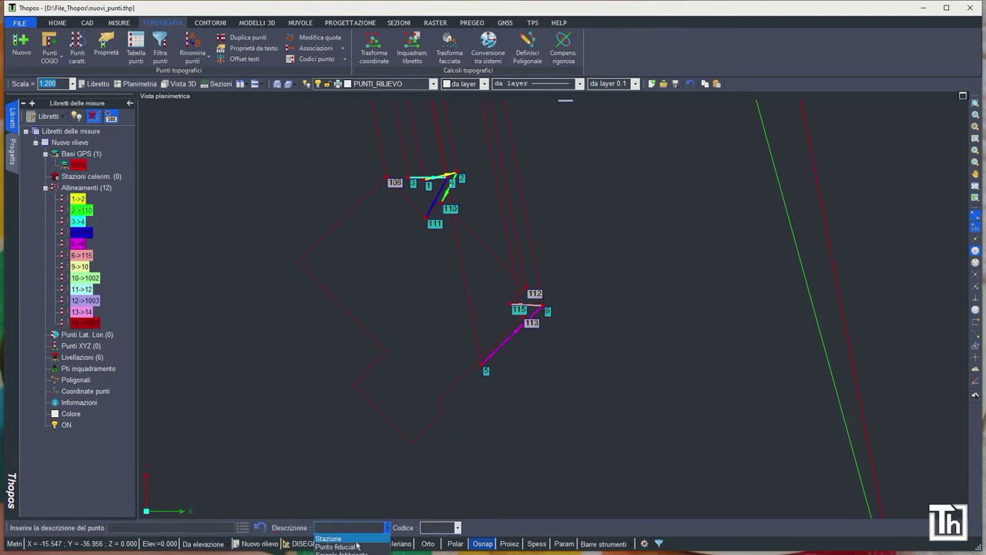
pyautogui.click(357, 552)
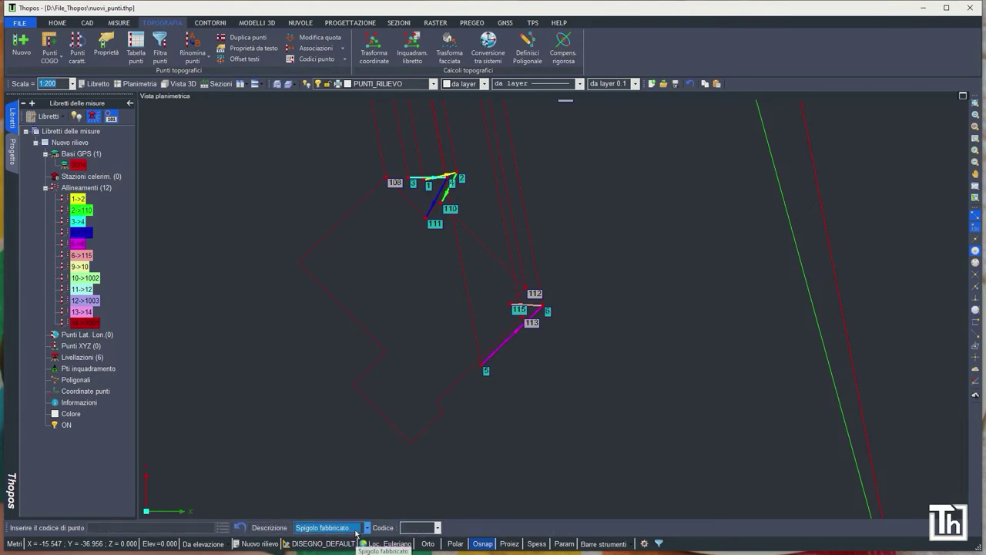
pyautogui.click(437, 529)
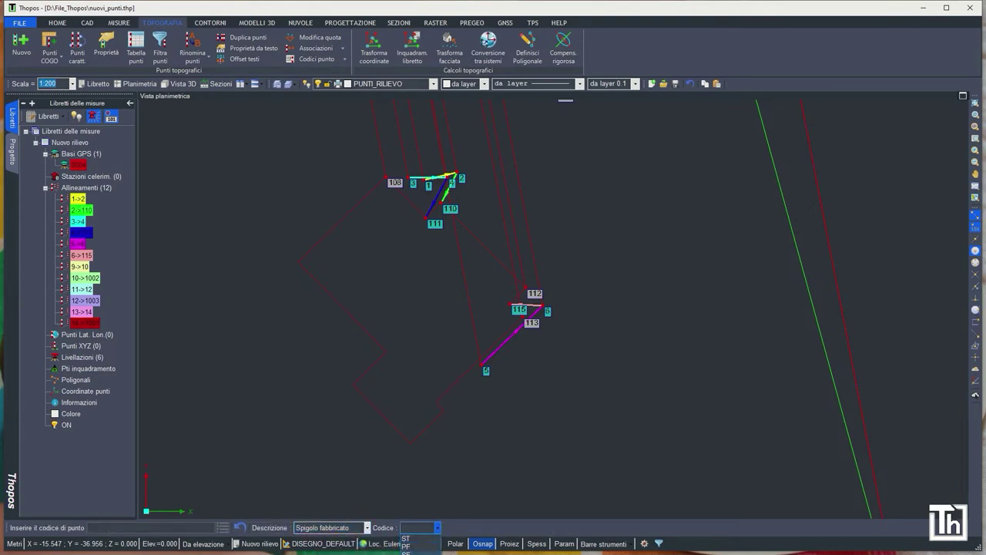
pyautogui.click(406, 553)
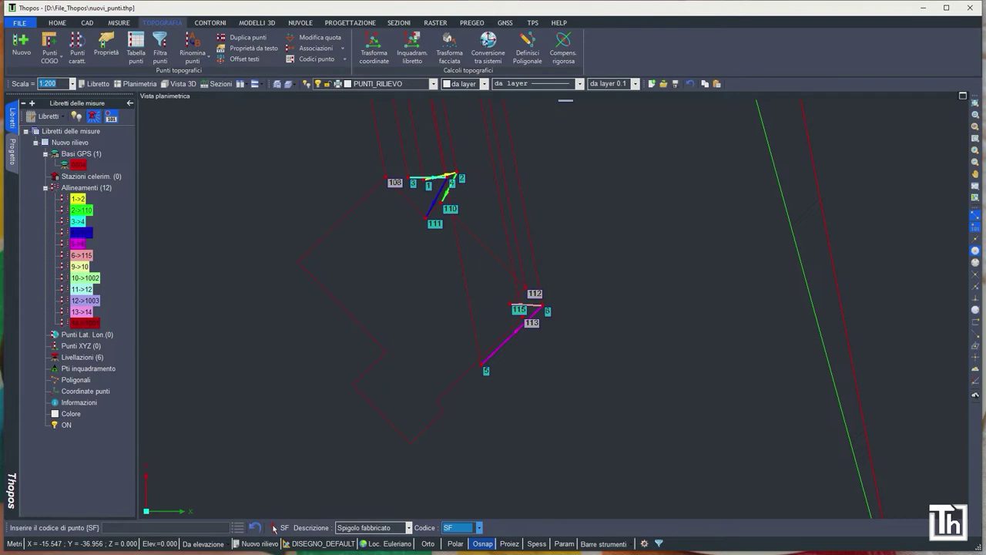
pyautogui.press('Return')
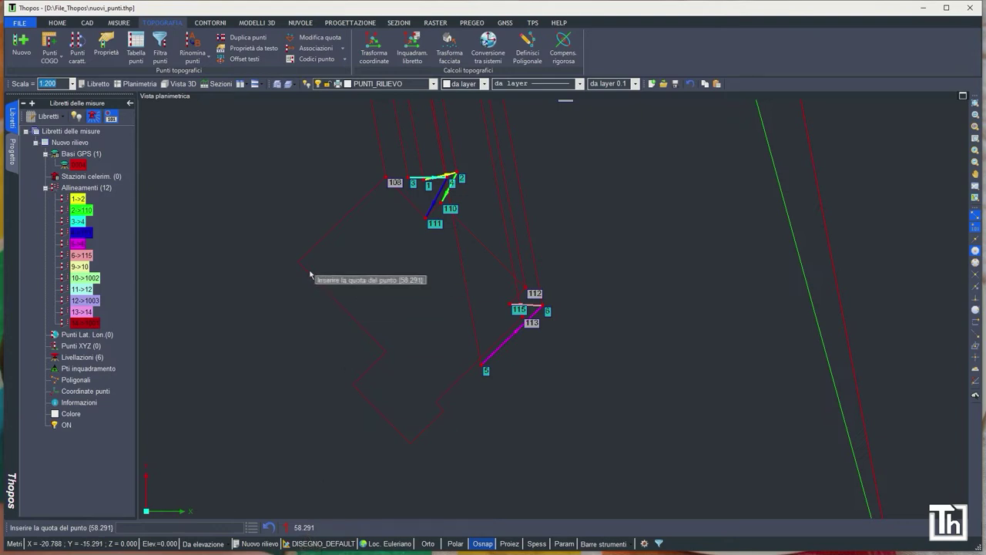
pyautogui.press('Return')
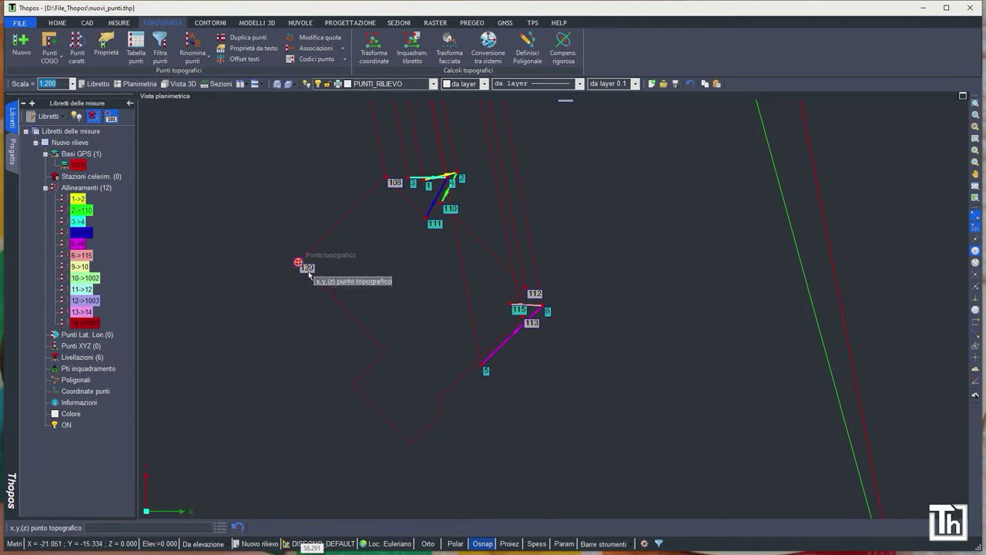
# Add point 121 at the building's inner corner southeast of point 120, accepting the proposed name, description, code and elevation 58.296.
pyautogui.click(379, 349)
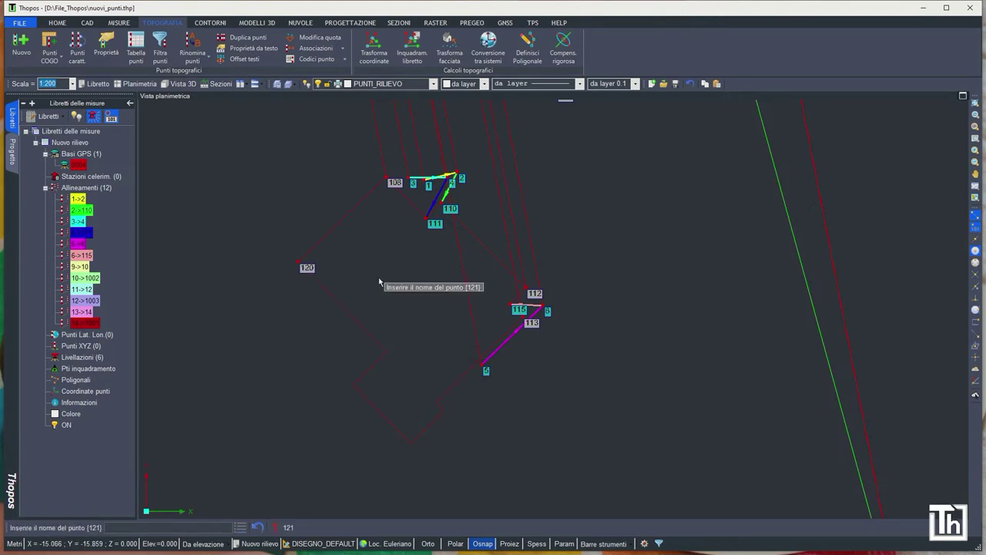
pyautogui.press('Return')
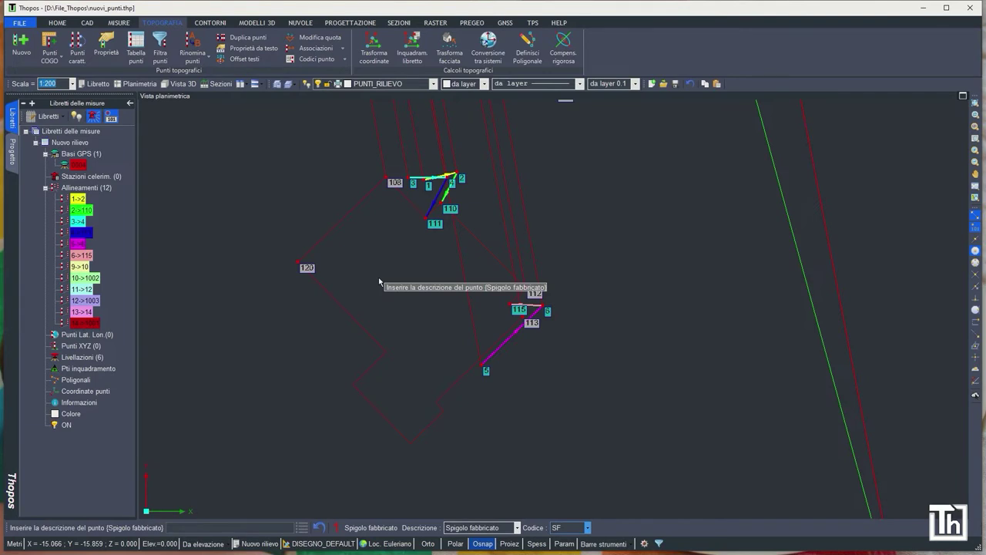
pyautogui.press('Return')
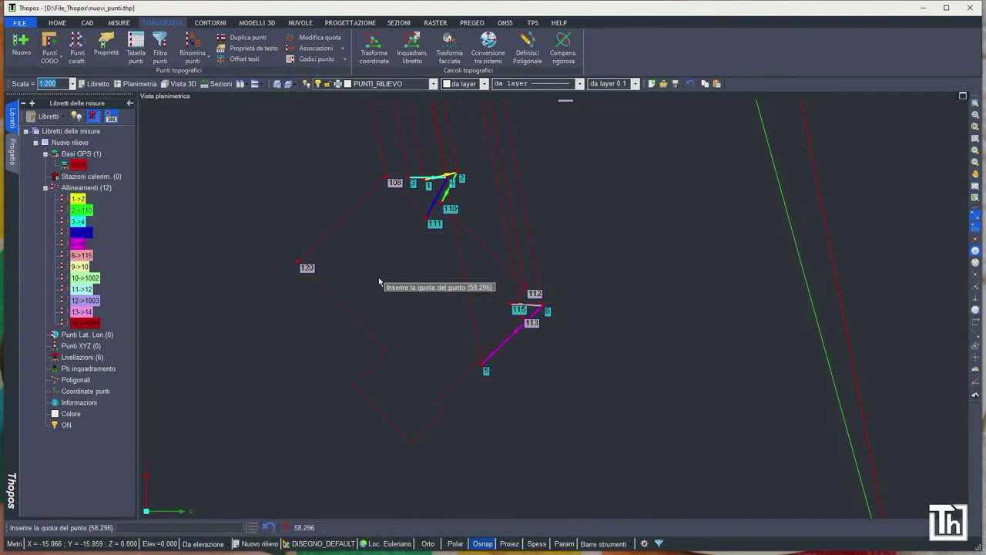
pyautogui.press('Return')
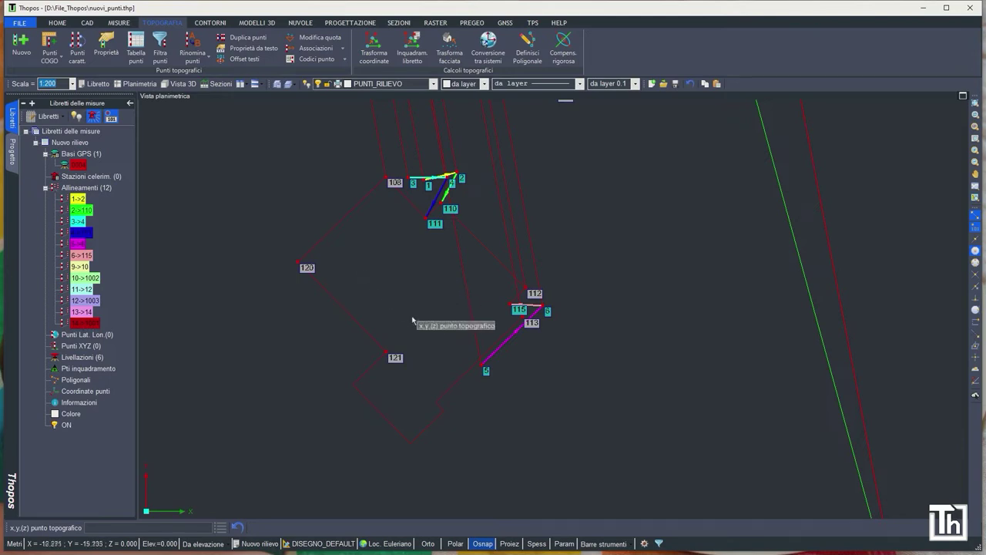
# Add point 122 at the outline corner just southwest of point 121, accepting all proposed attributes.
pyautogui.click(358, 386)
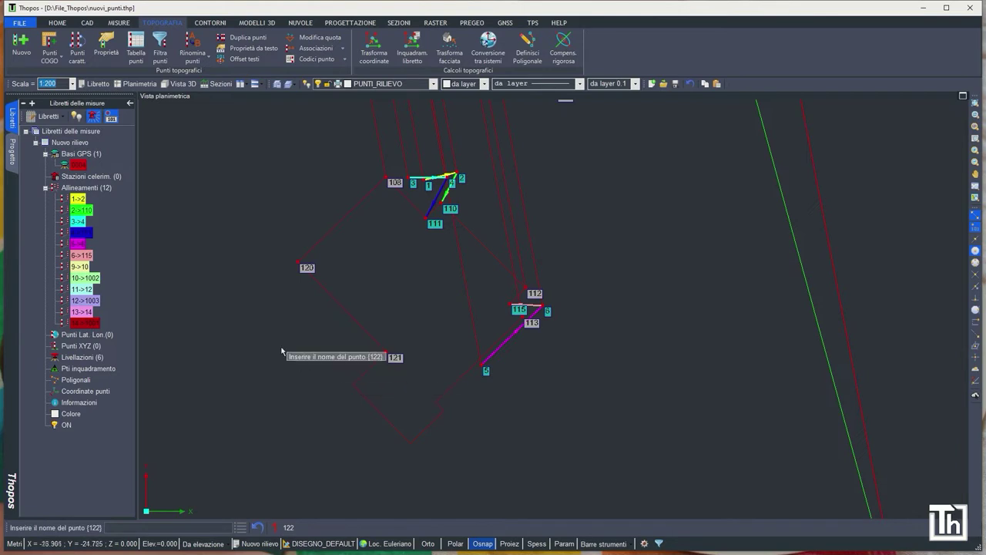
pyautogui.press('Return')
pyautogui.press('Return')
pyautogui.press('Return')
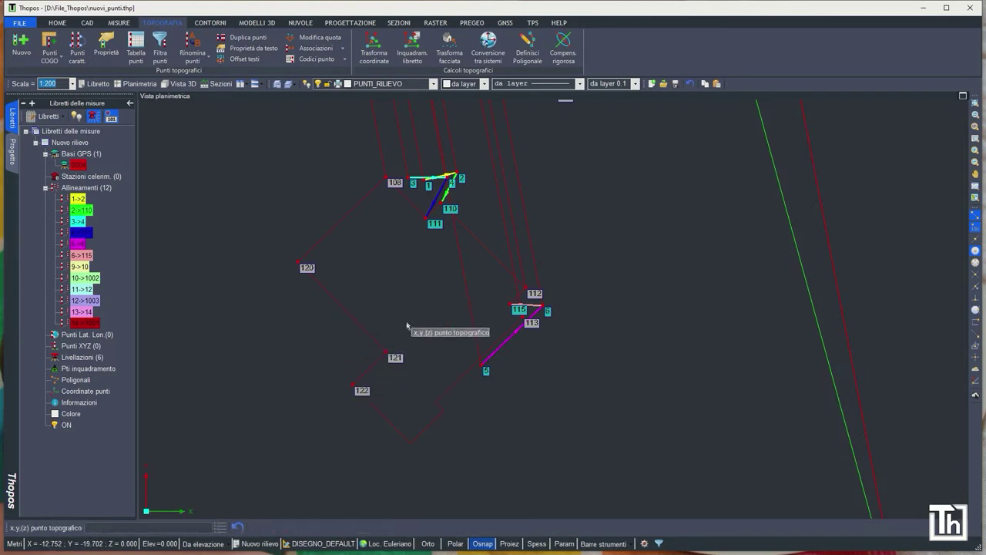
# Set the elevation source for new points to Da Google (elliss.).
pyautogui.moveTo(407, 291)
pyautogui.mouseDown(button='middle')
pyautogui.moveTo(419, 277)
pyautogui.moveTo(409, 291)
pyautogui.mouseUp(button='middle')
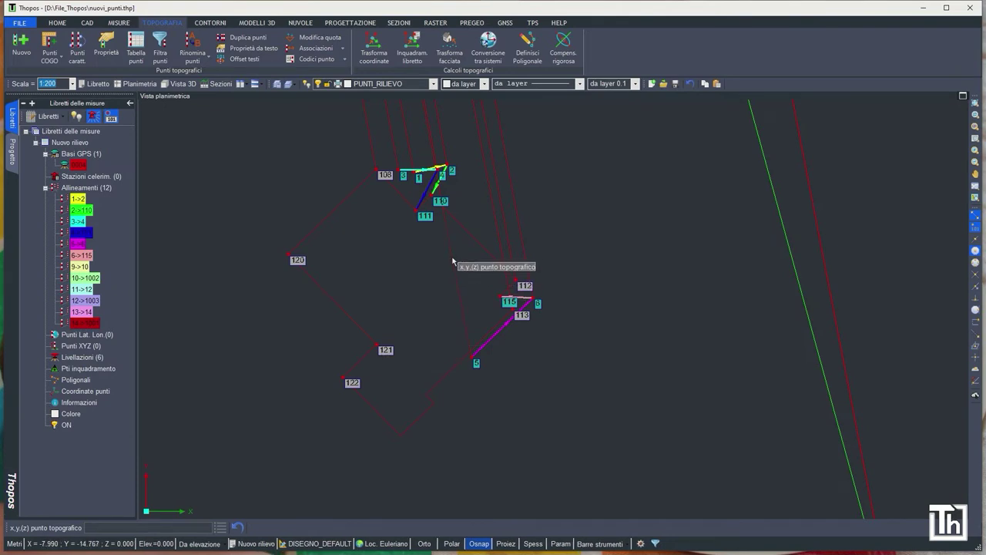
pyautogui.moveTo(453, 262)
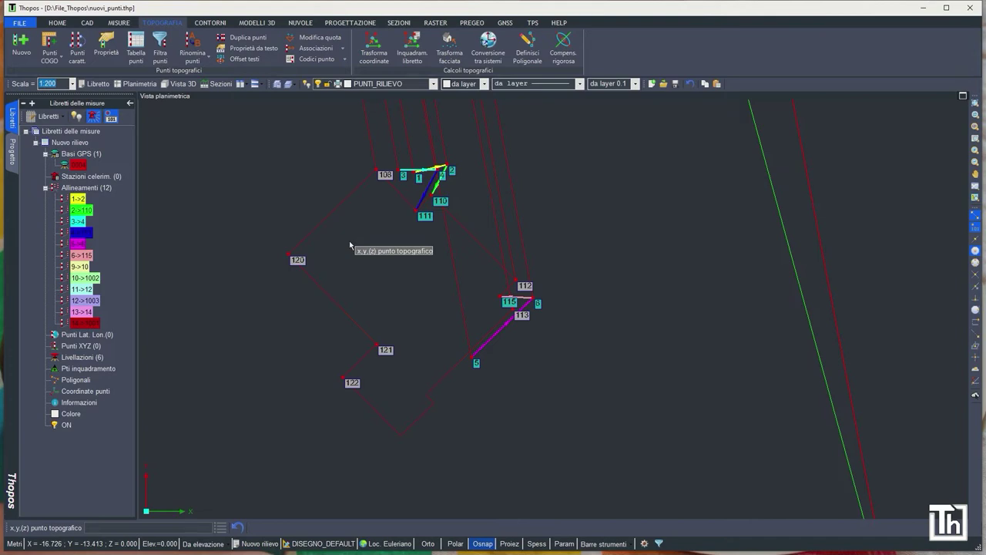
pyautogui.scroll(-2, 352, 247)
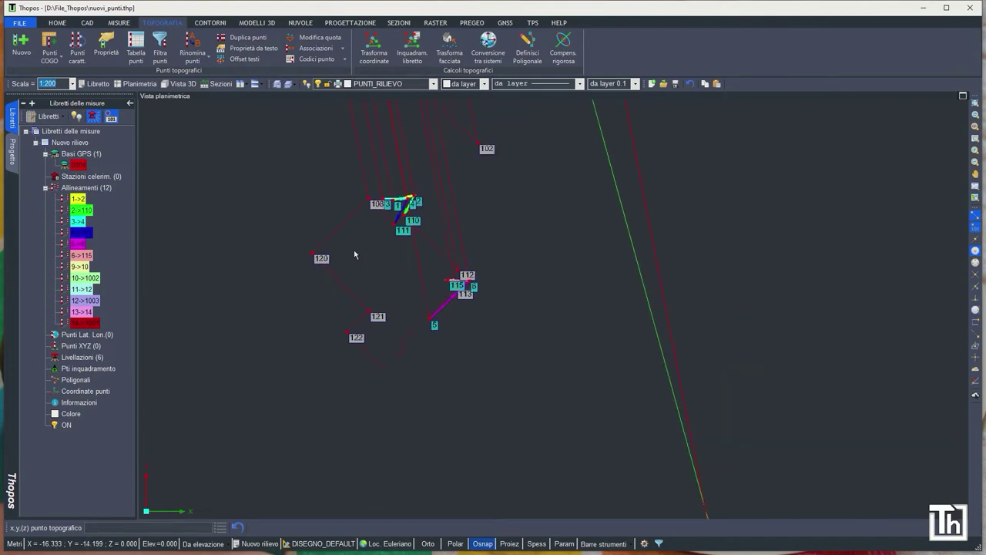
pyautogui.moveTo(354, 250); pyautogui.dragTo(398, 288, button='middle')
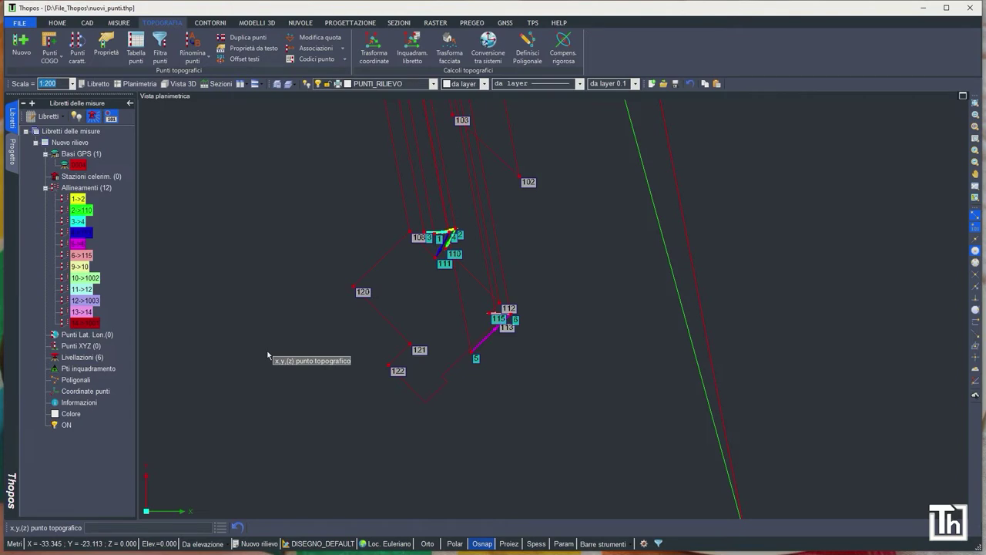
pyautogui.click(203, 544)
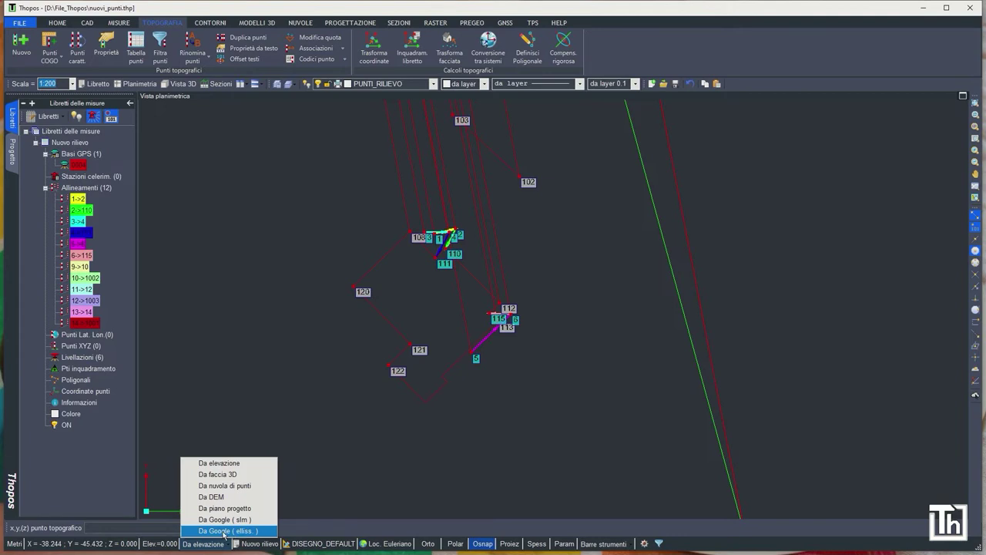
pyautogui.click(224, 531)
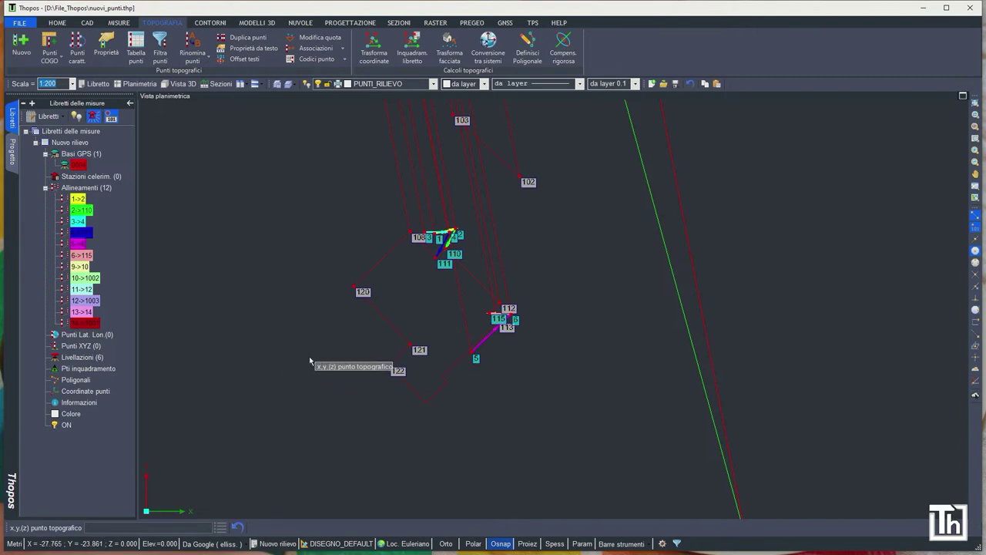
# Place a free topographic point west of the building outline, southwest of point 120, and name it 15.
pyautogui.click(249, 348)
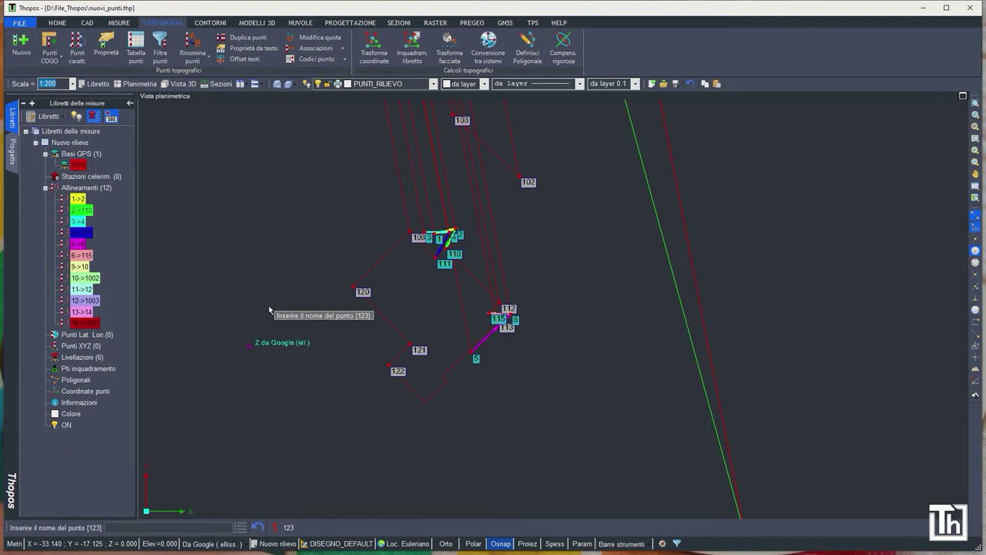
pyautogui.write('15')
pyautogui.press('Return')
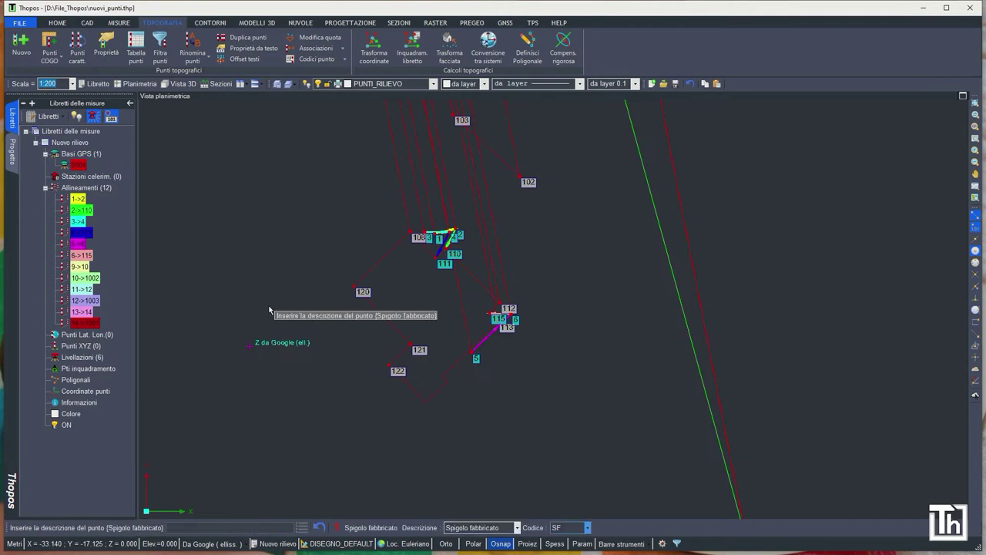
# Give the new free point the description Stazione and the code ST, and accept the proposed Google elevation 59.989.
pyautogui.click(517, 528)
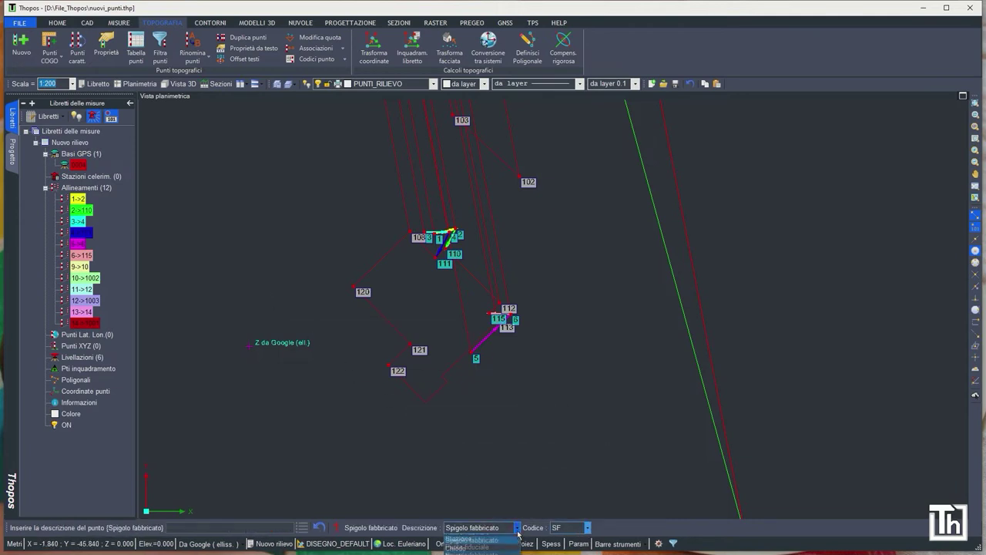
pyautogui.click(471, 538)
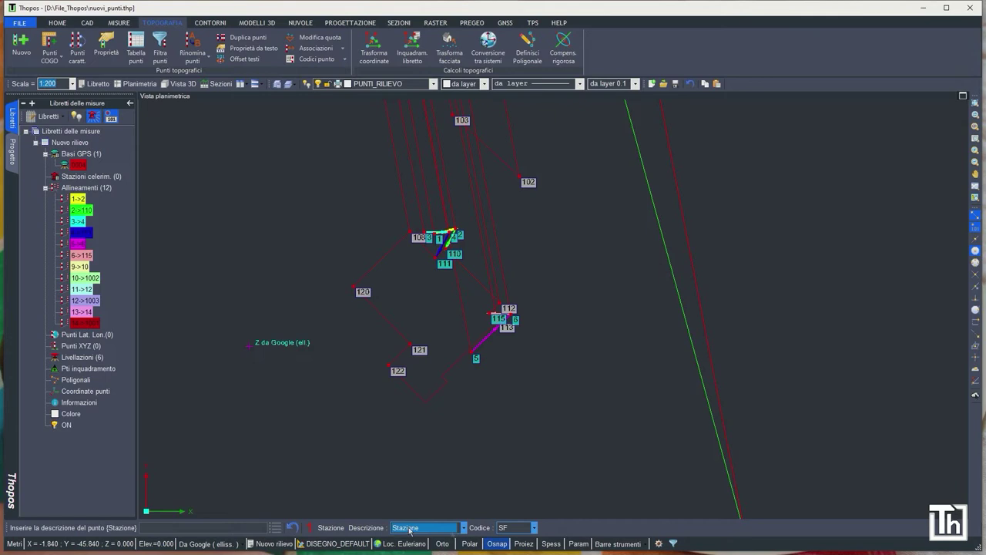
pyautogui.click(330, 529)
pyautogui.click(478, 528)
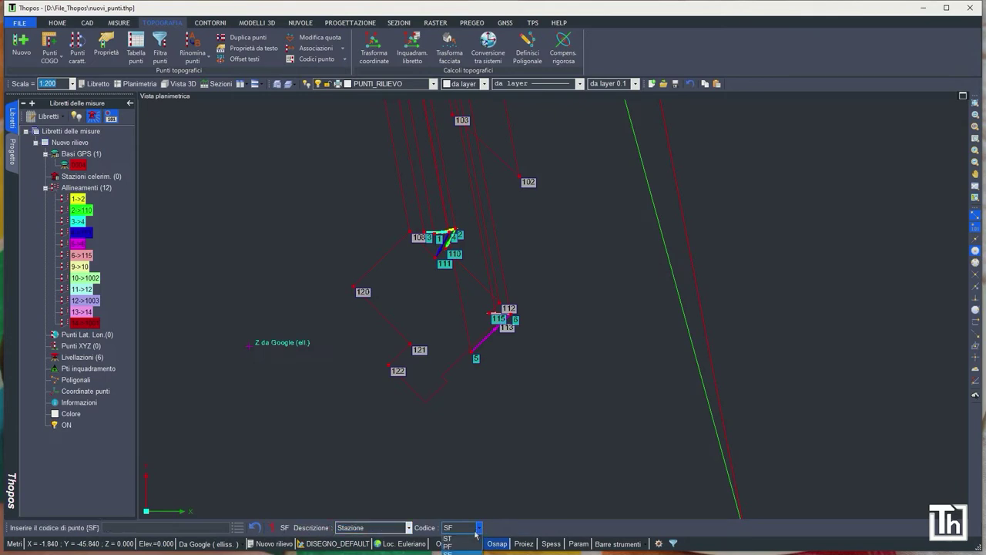
pyautogui.click(474, 538)
pyautogui.click(284, 529)
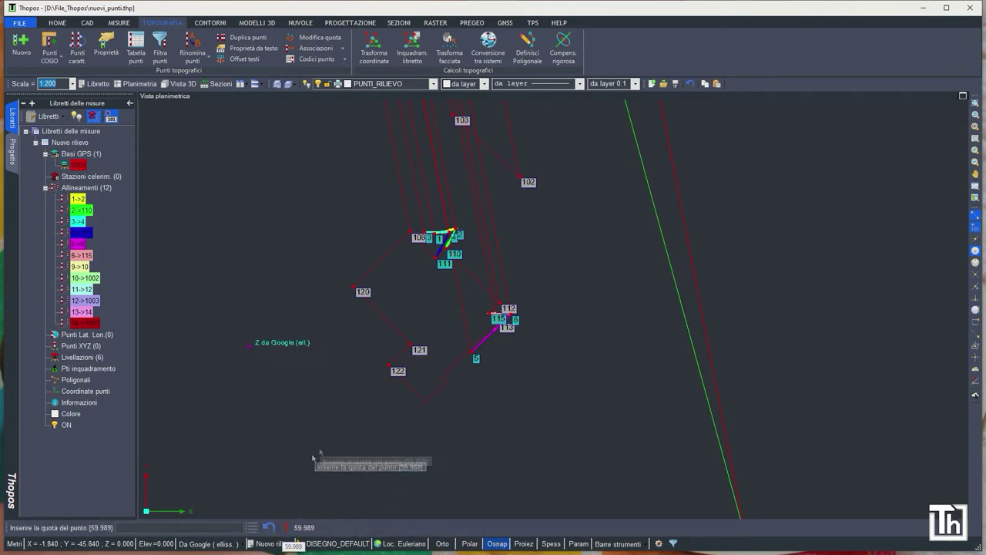
pyautogui.click(301, 528)
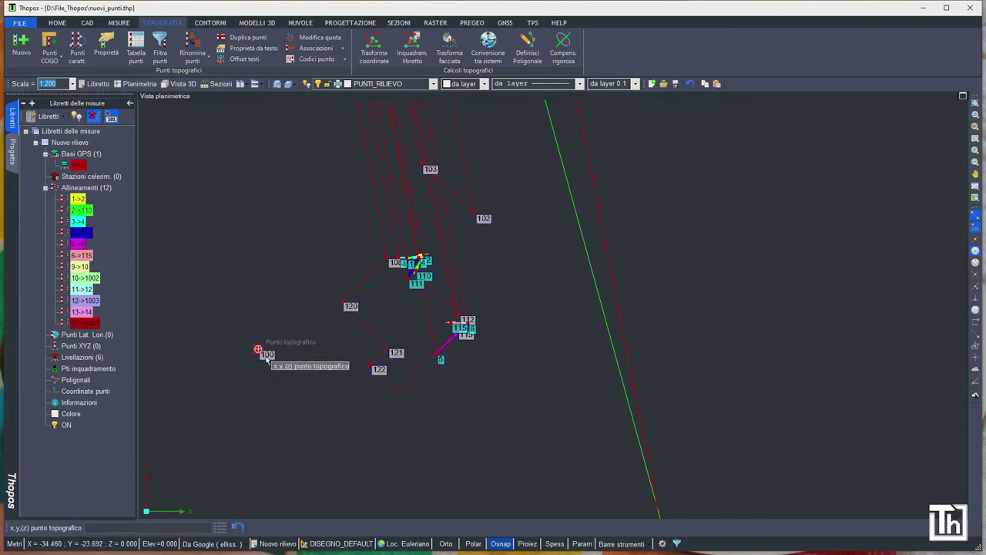
# Start linking points to a GPS base and confirm point 100, west of the building, as the point to link.
pyautogui.moveTo(267, 359)
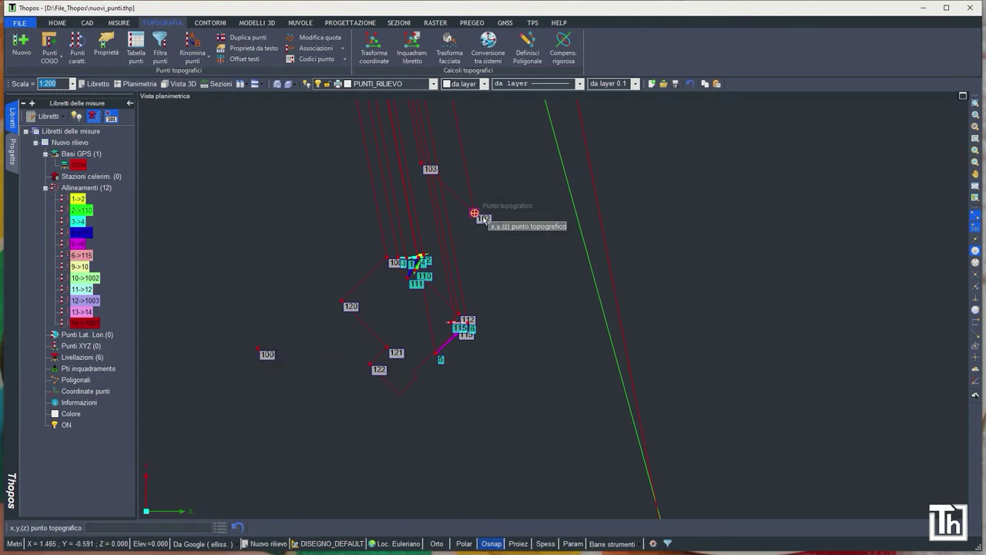
pyautogui.moveTo(484, 219)
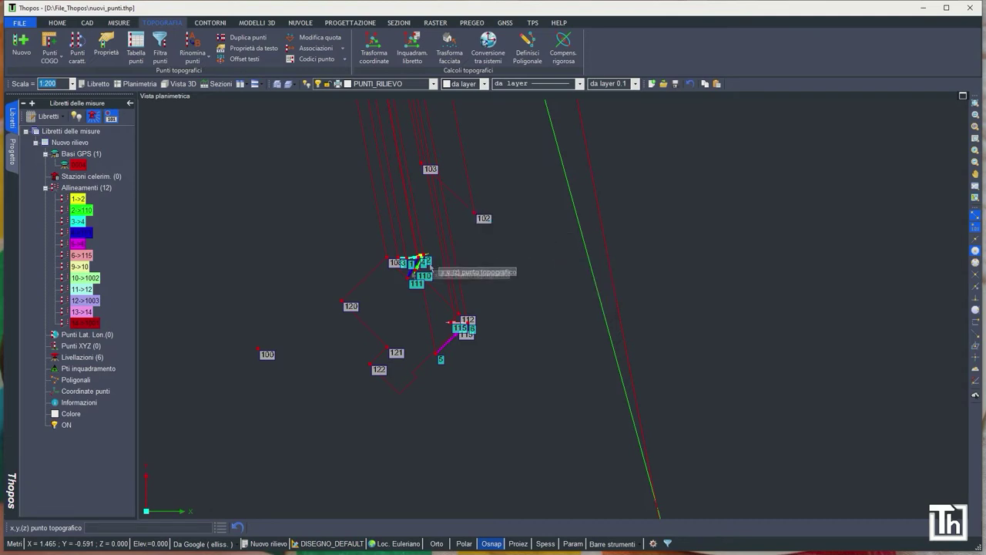
pyautogui.scroll(-3, 316, 260)
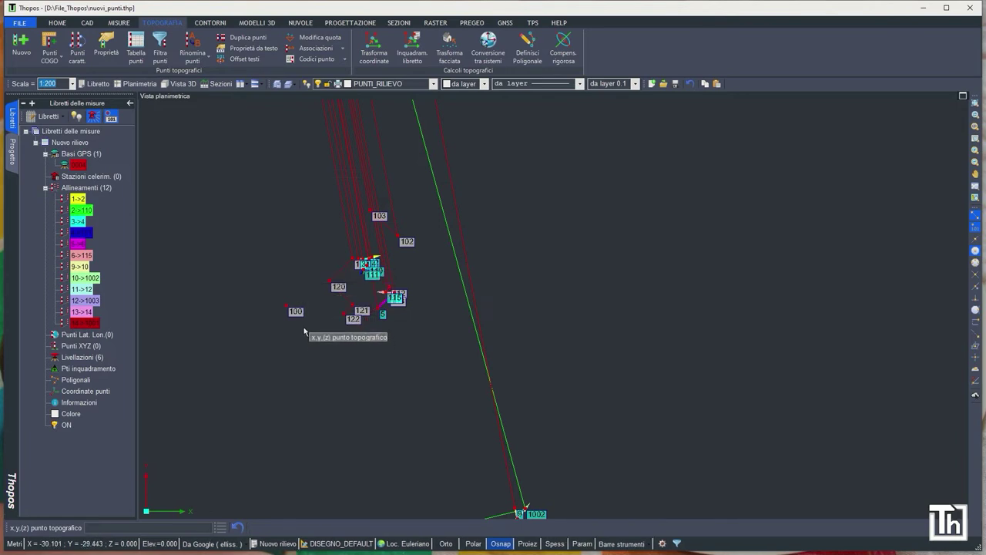
pyautogui.moveTo(298, 312)
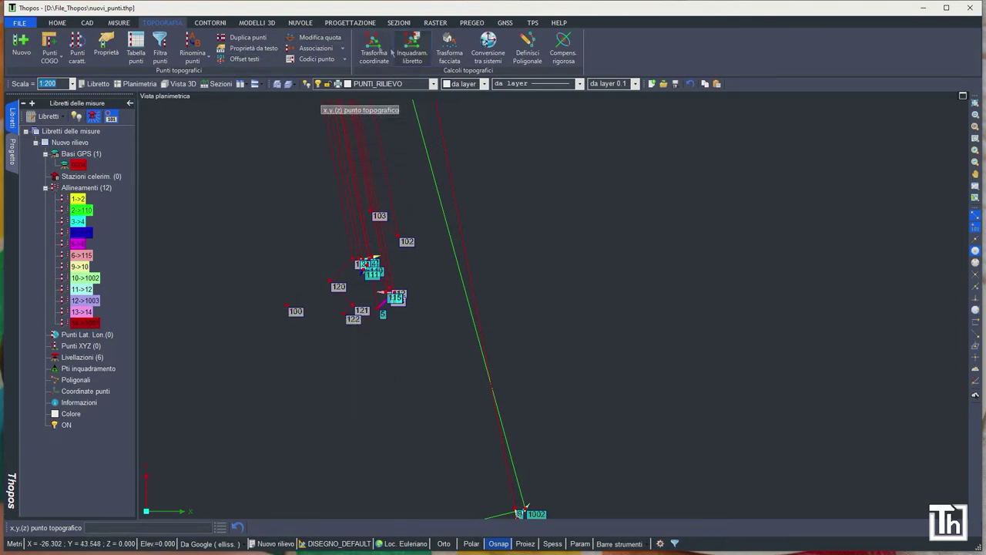
pyautogui.click(118, 22)
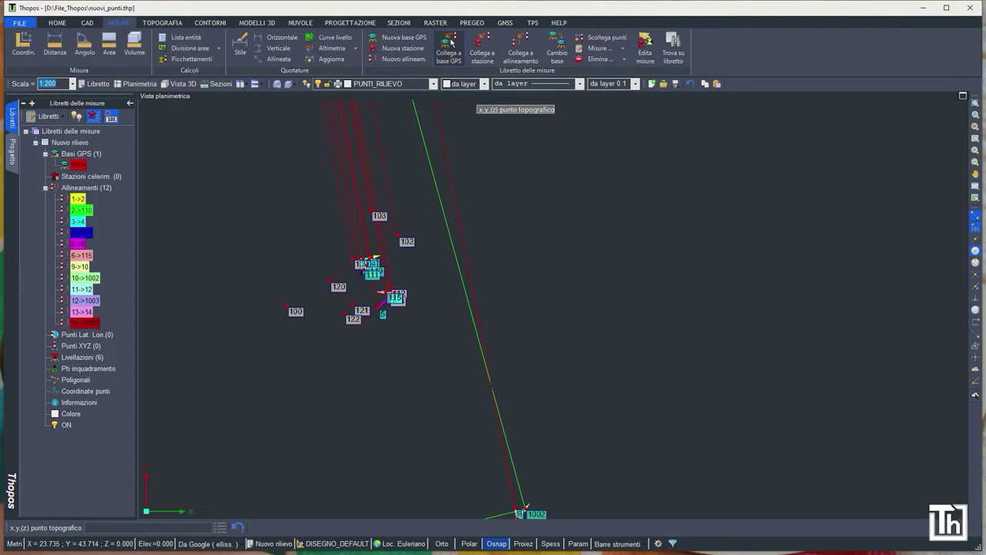
pyautogui.click(451, 42)
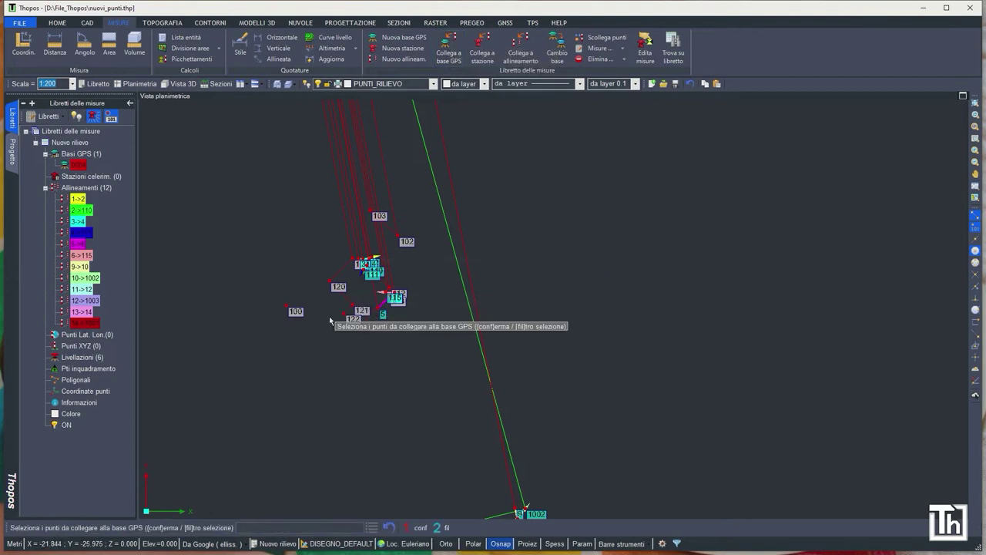
pyautogui.moveTo(263, 277); pyautogui.dragTo(306, 332)
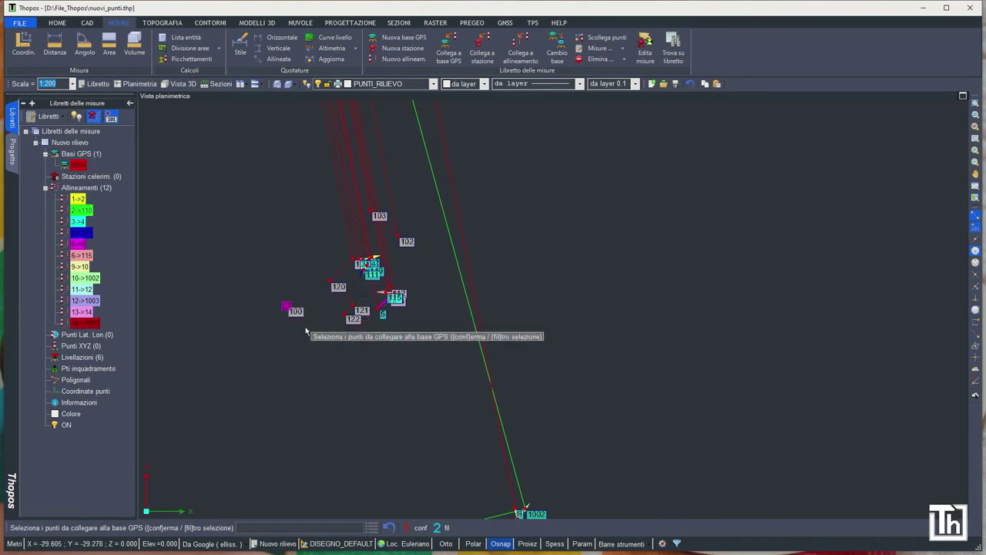
pyautogui.click(413, 529)
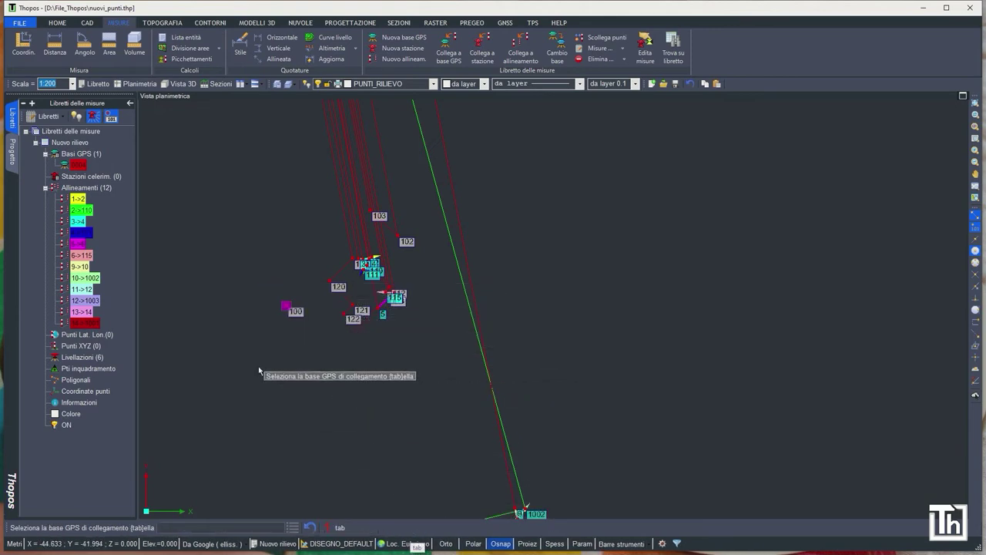
# Make BASI_GNSS the current layer while the choice of the GPS base is pending.
pyautogui.scroll(-5, 260, 371)
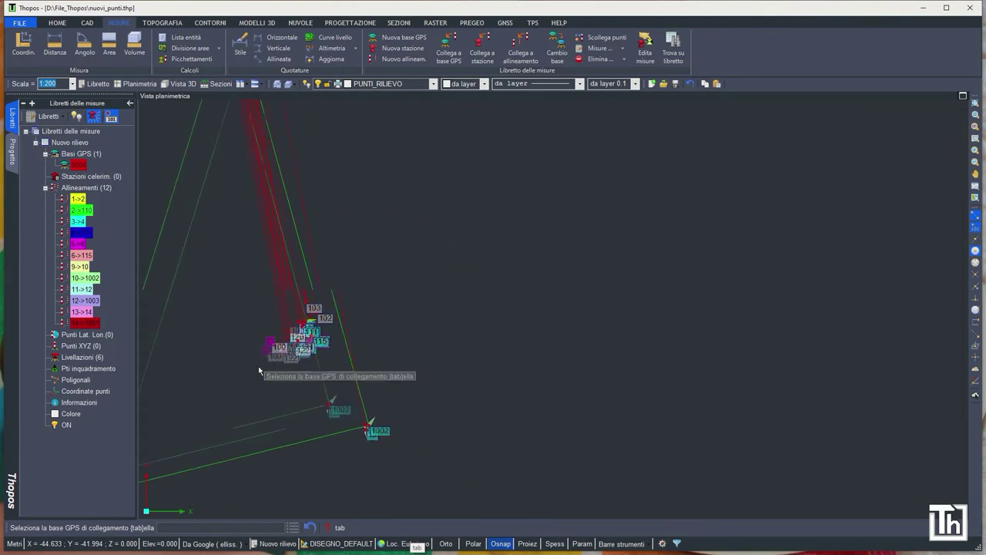
pyautogui.scroll(-4, 382, 312)
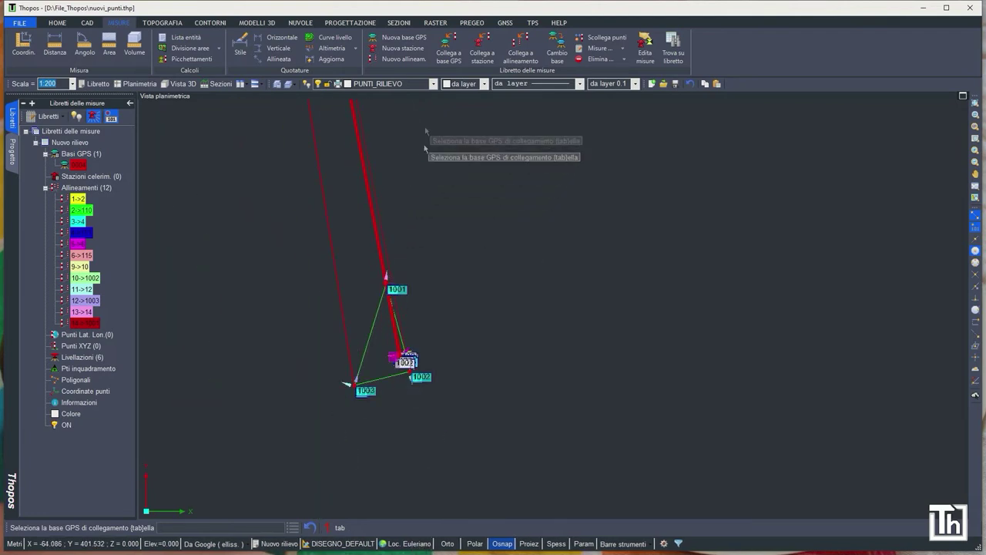
pyautogui.click(434, 83)
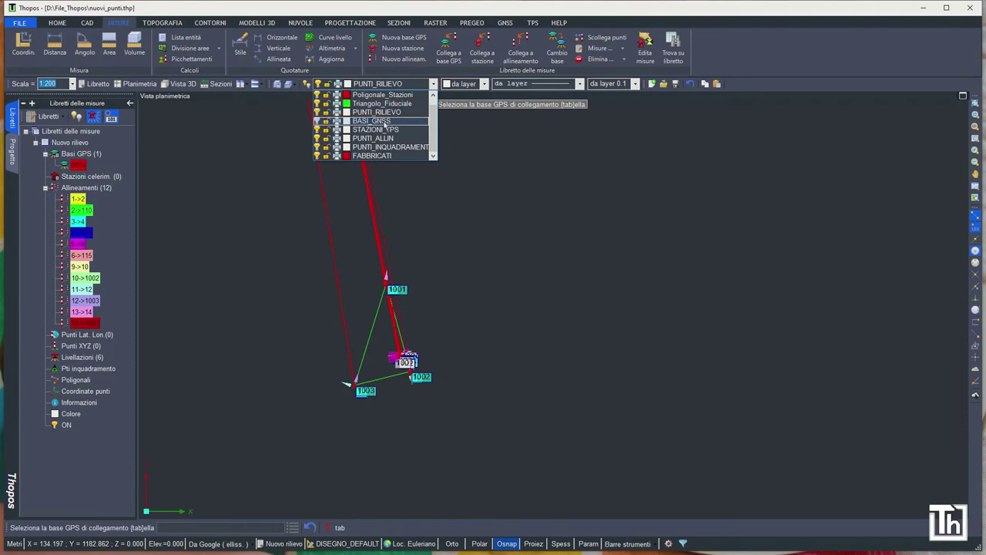
pyautogui.click(362, 121)
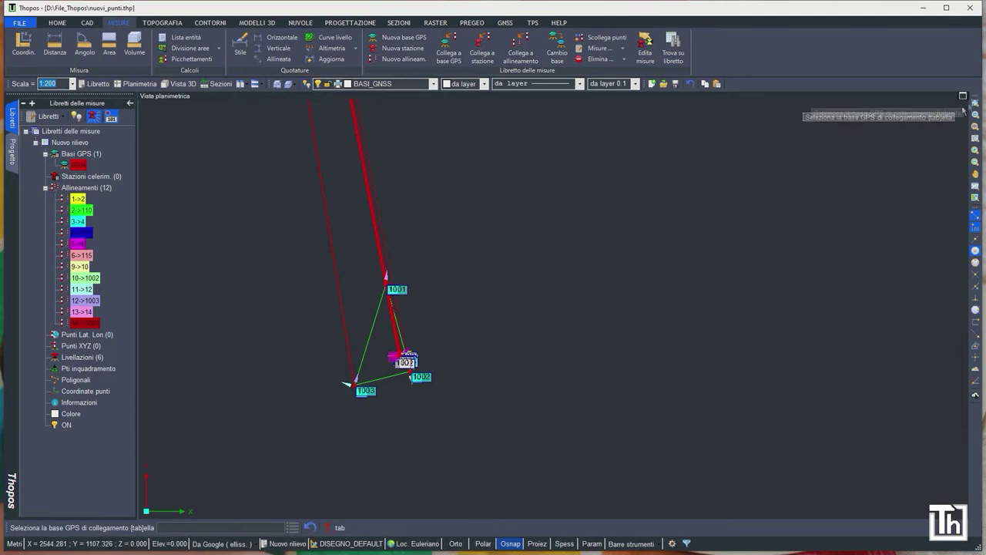
# Link point 100 to GPS base 0004 with an antenna height of 2.00, and end the linking command.
pyautogui.middleClick(806, 103)
pyautogui.moveTo(464, 177); pyautogui.dragTo(550, 230, button='middle')
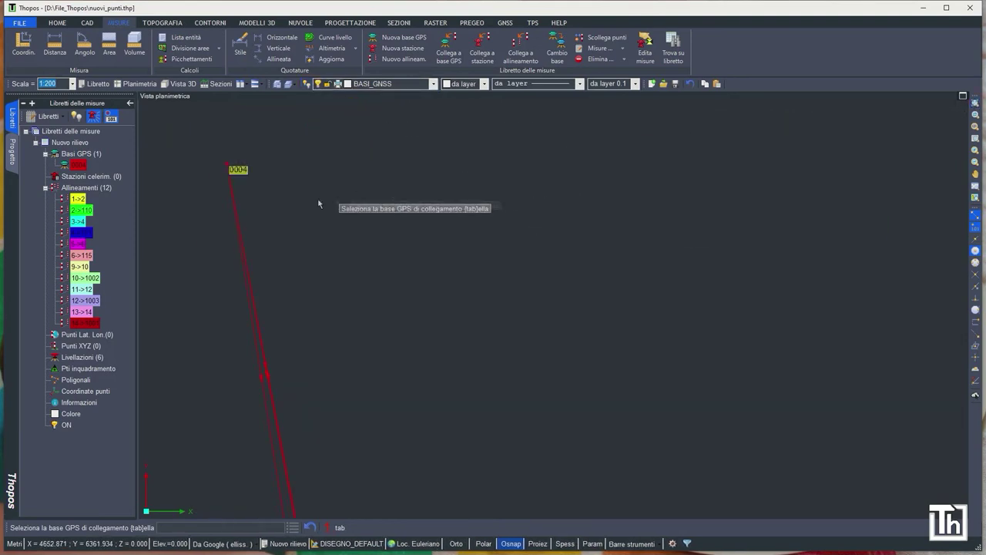
pyautogui.click(235, 172)
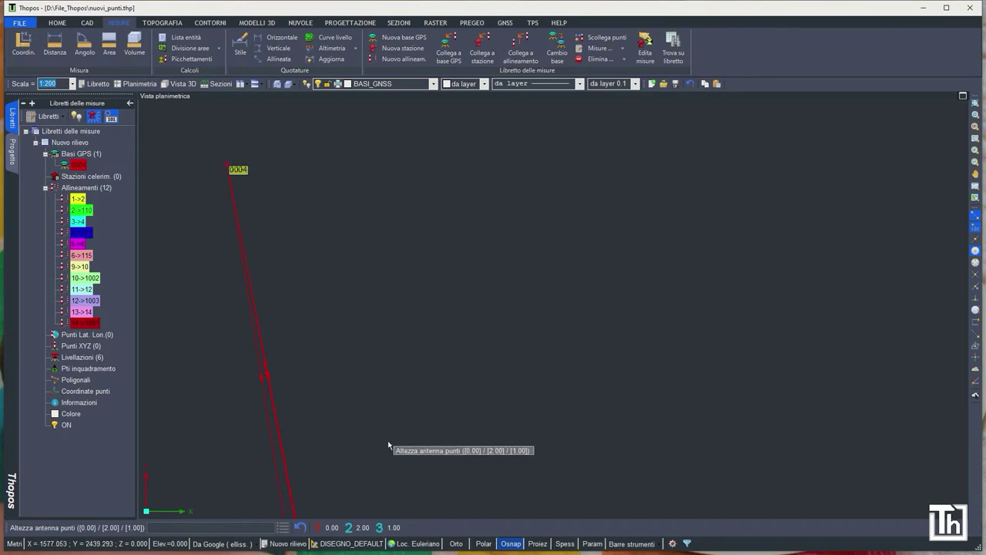
pyautogui.click(354, 530)
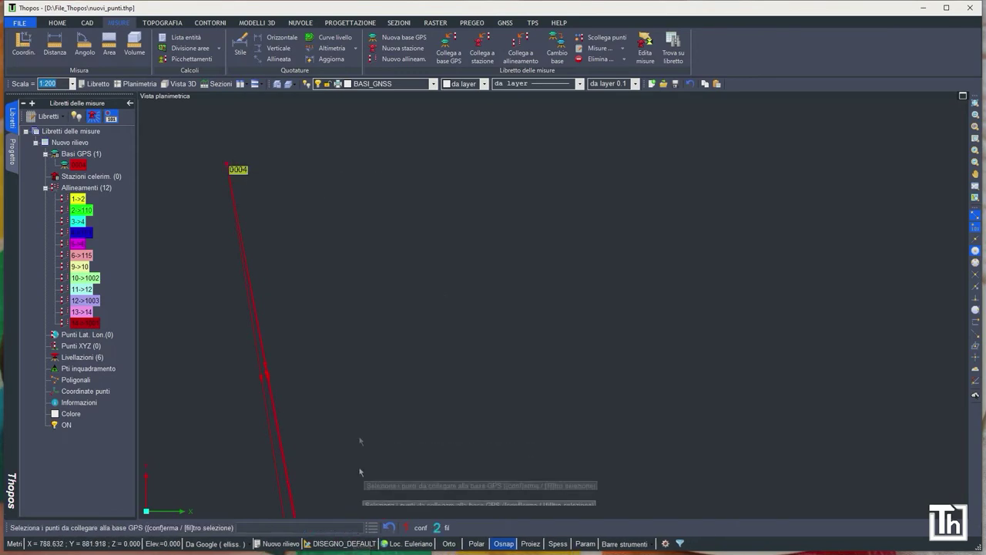
pyautogui.moveTo(363, 473); pyautogui.dragTo(421, 262, button='middle')
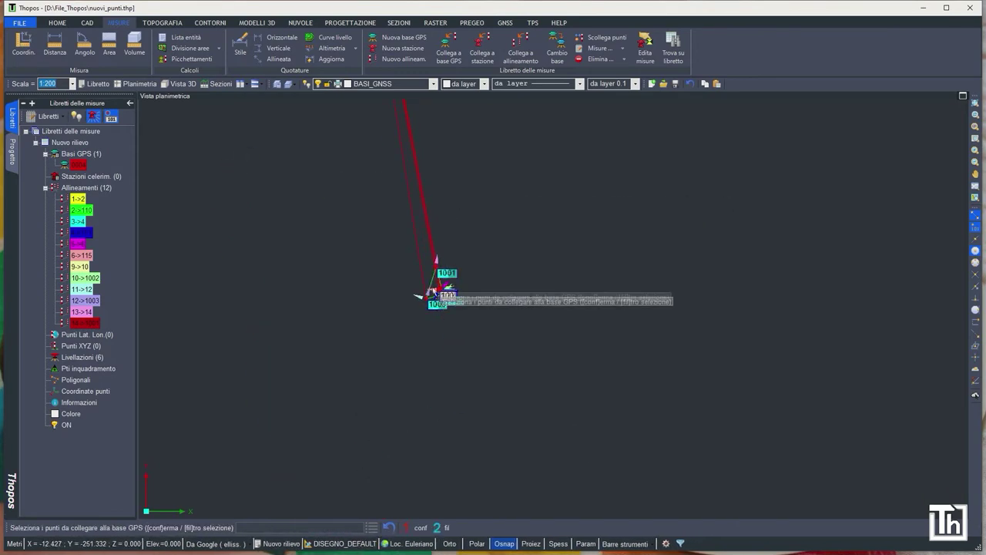
pyautogui.scroll(3, 431, 324)
pyautogui.scroll(5, 518, 308)
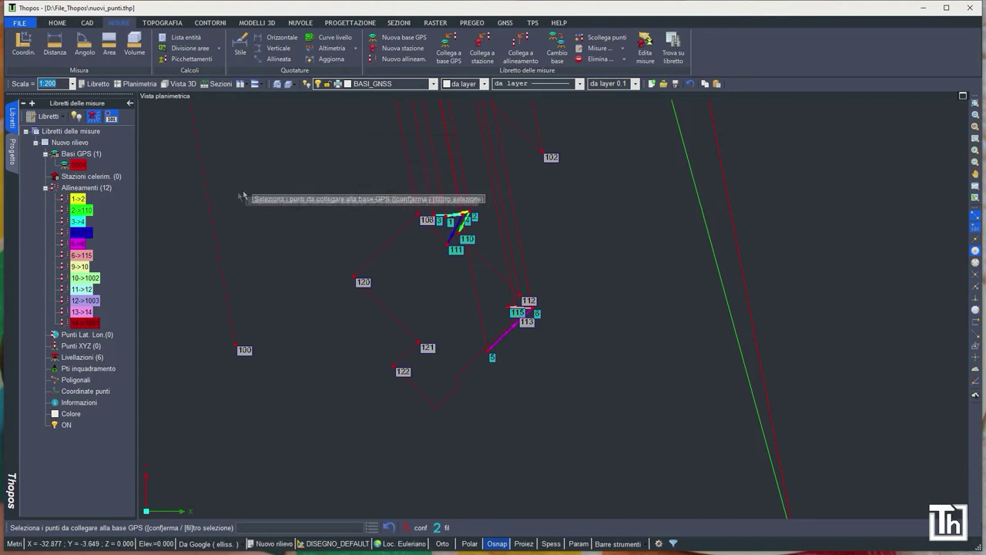
pyautogui.moveTo(207, 198)
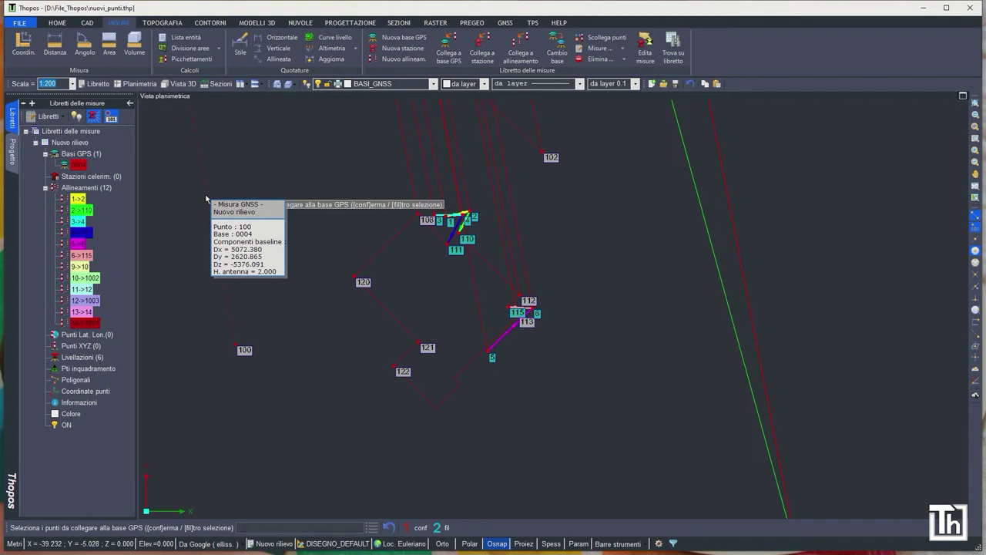
pyautogui.press('Escape')
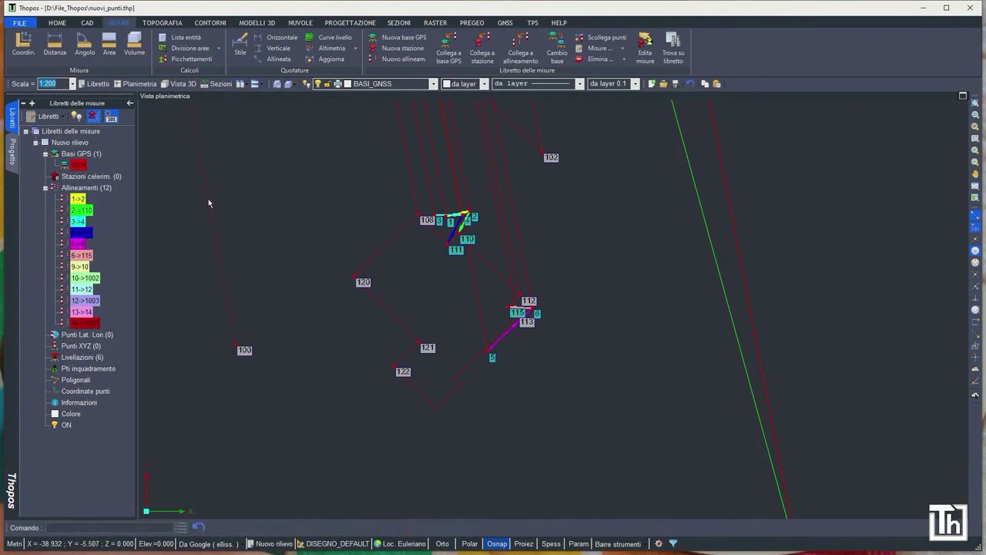
# Examine the baseline components and supplementary data of the GNSS measurement to point 100, confirming the dialog without edits.
pyautogui.doubleClick(208, 202)
pyautogui.click(463, 228)
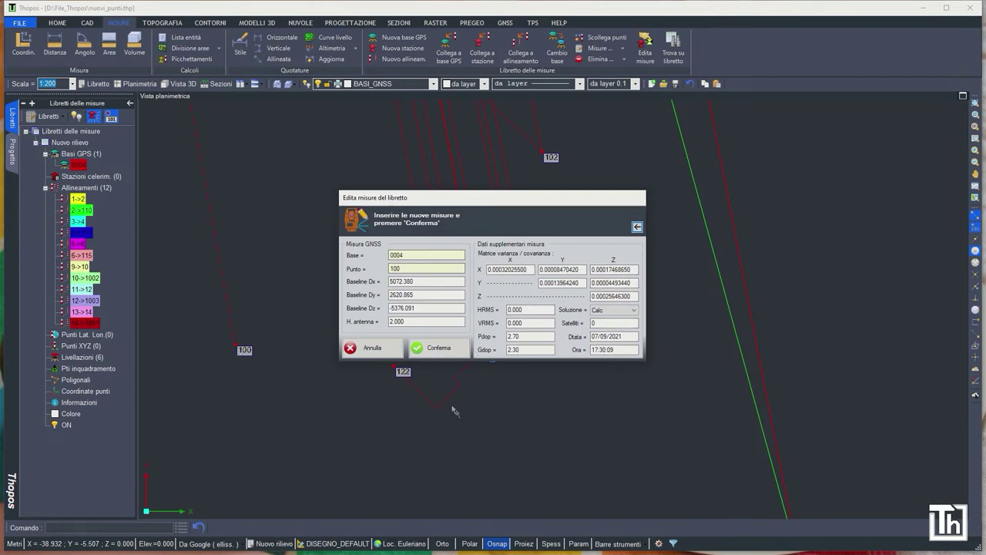
pyautogui.click(443, 354)
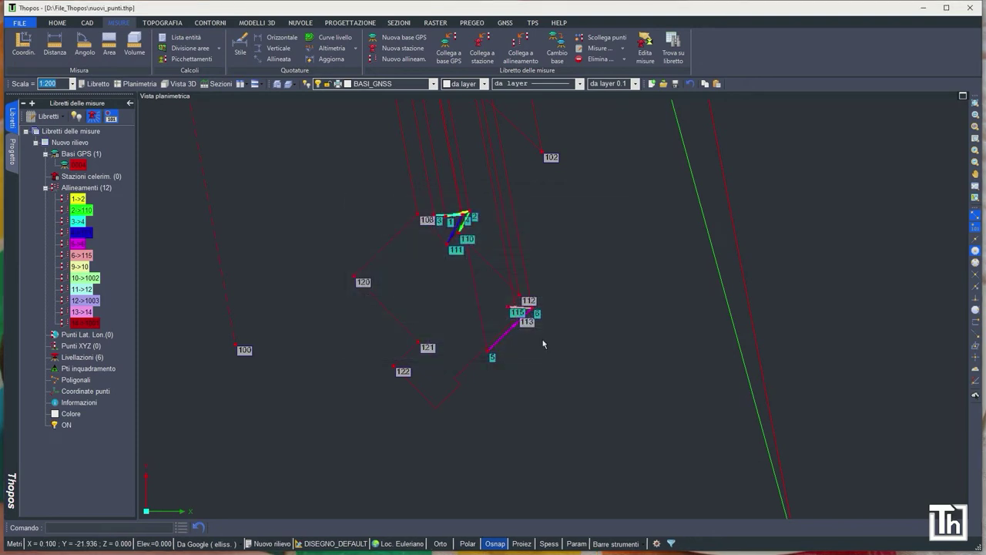
# Make point 100 a new station, enter its instrument height, and orient it to point 108 with a prism height of 1.50.
pyautogui.moveTo(243, 353)
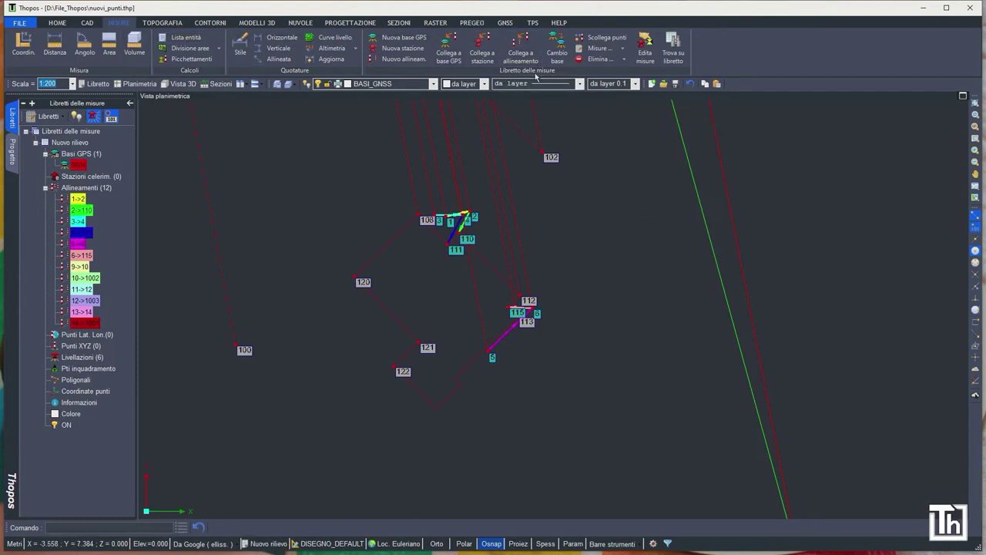
pyautogui.click(402, 48)
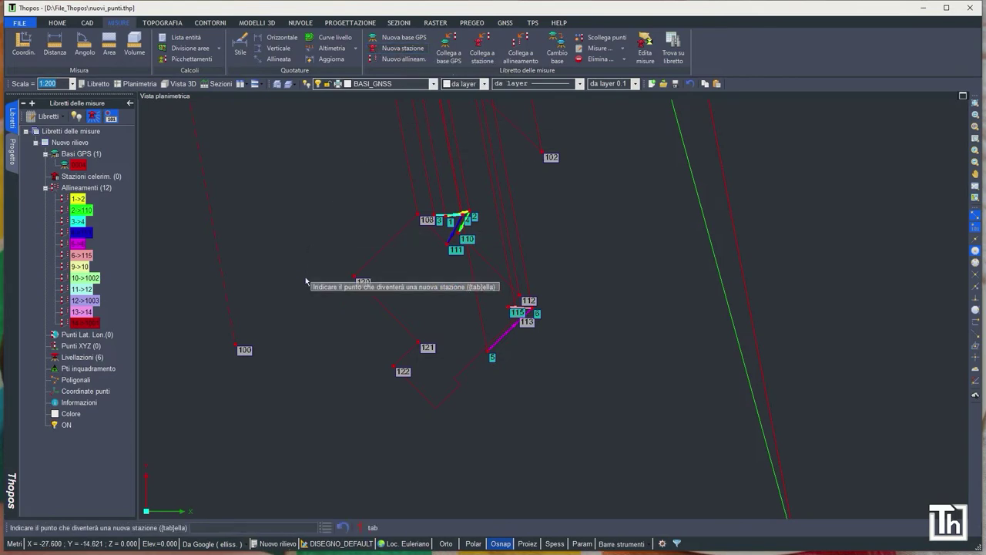
pyautogui.click(242, 352)
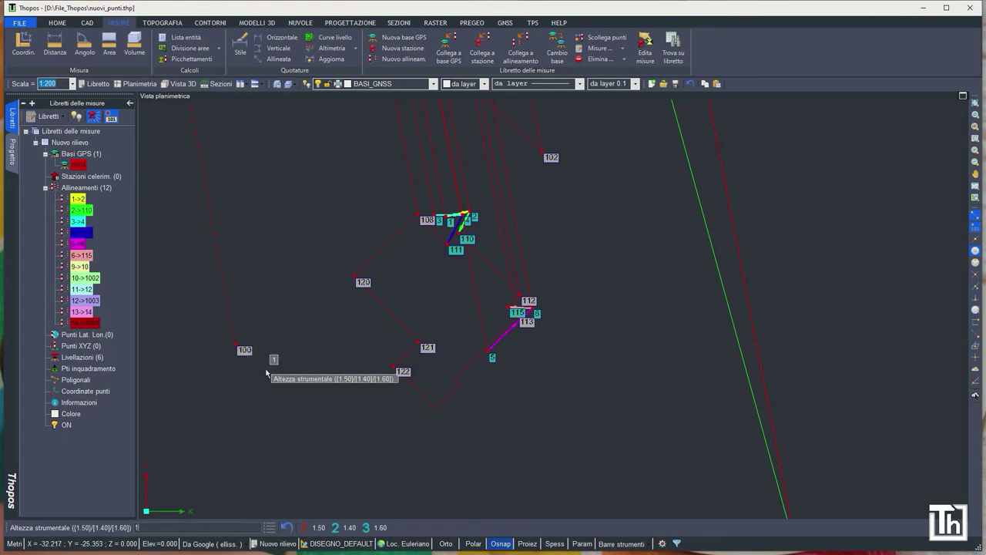
pyautogui.press('Return')
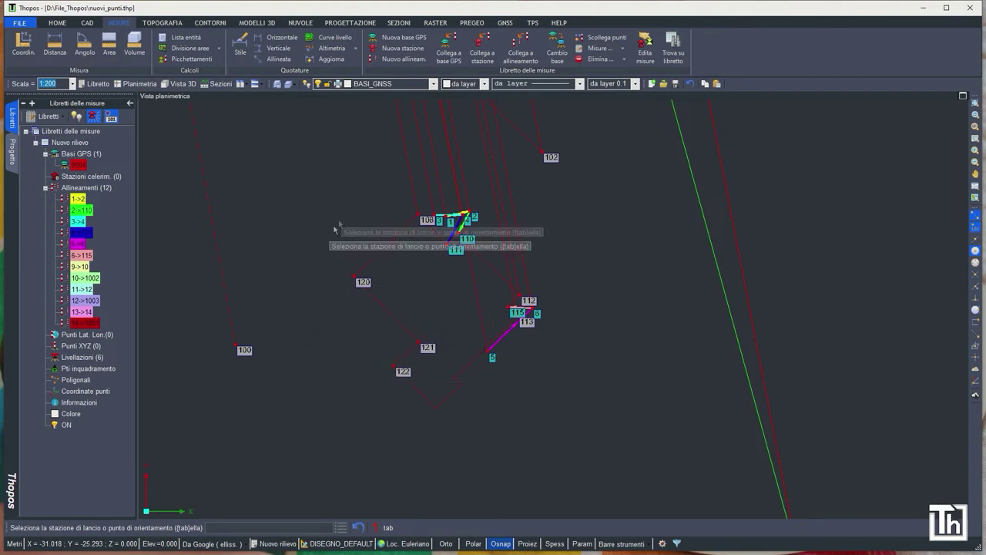
pyautogui.click(428, 222)
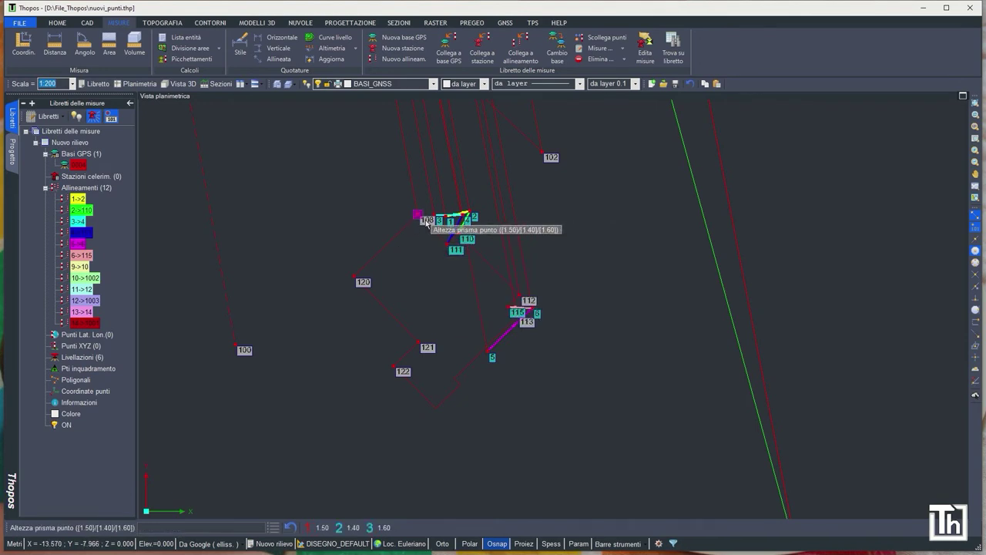
pyautogui.press('Return')
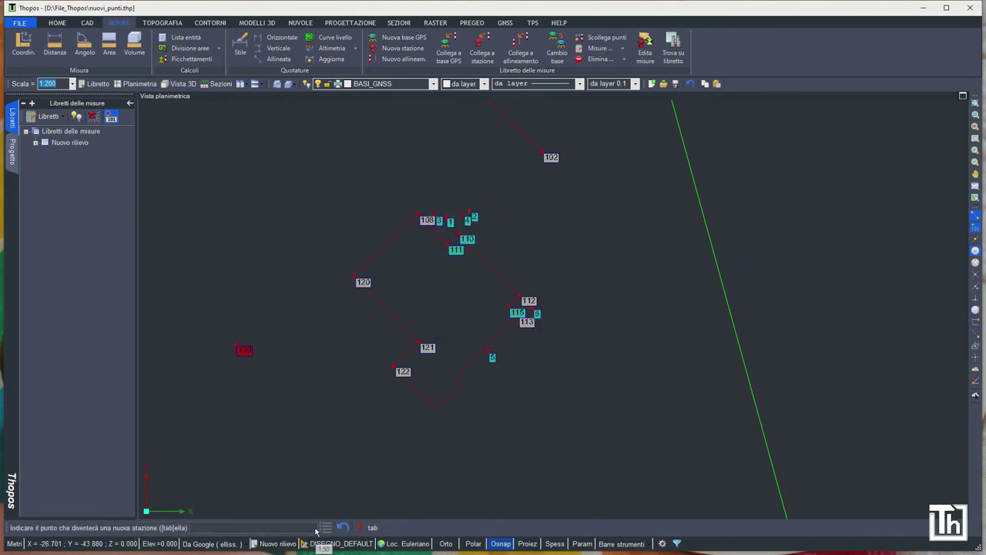
# Turn the display of the field-book measurements back on in the plan view and check the links at points 100 and 108.
pyautogui.click(93, 116)
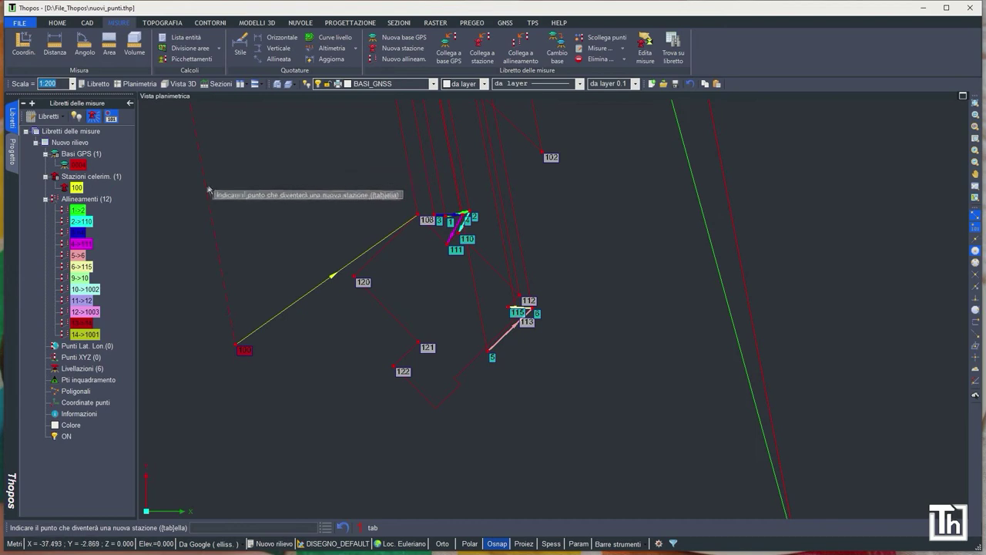
pyautogui.moveTo(207, 189)
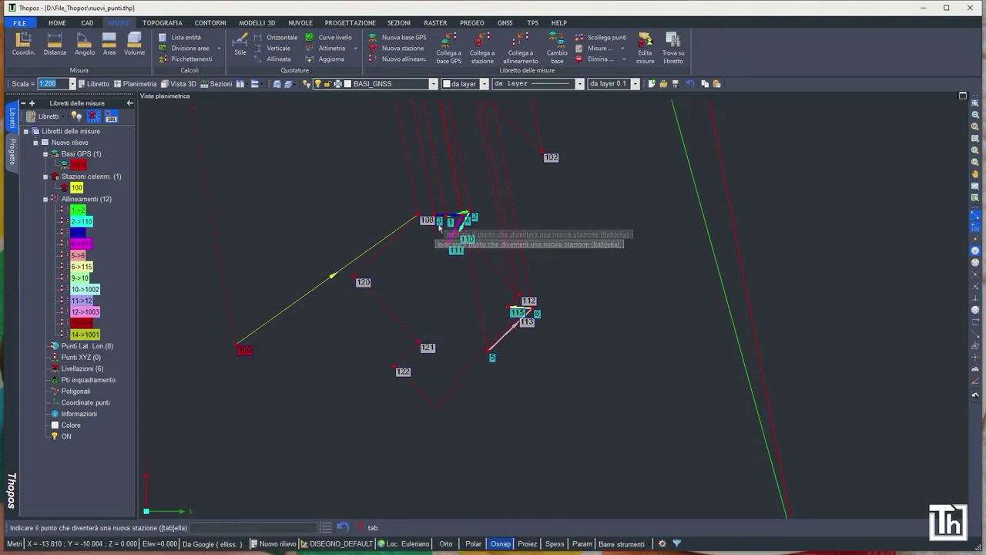
pyautogui.moveTo(429, 222)
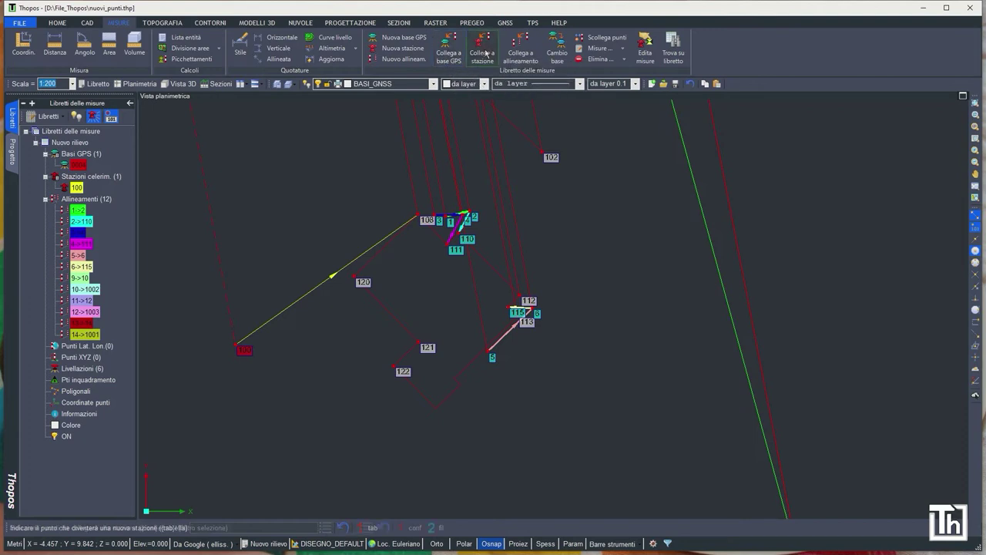
# Link points 120, 121 and 122 to station 100 with a prism height of 1.5, and end the linking command.
pyautogui.click(362, 284)
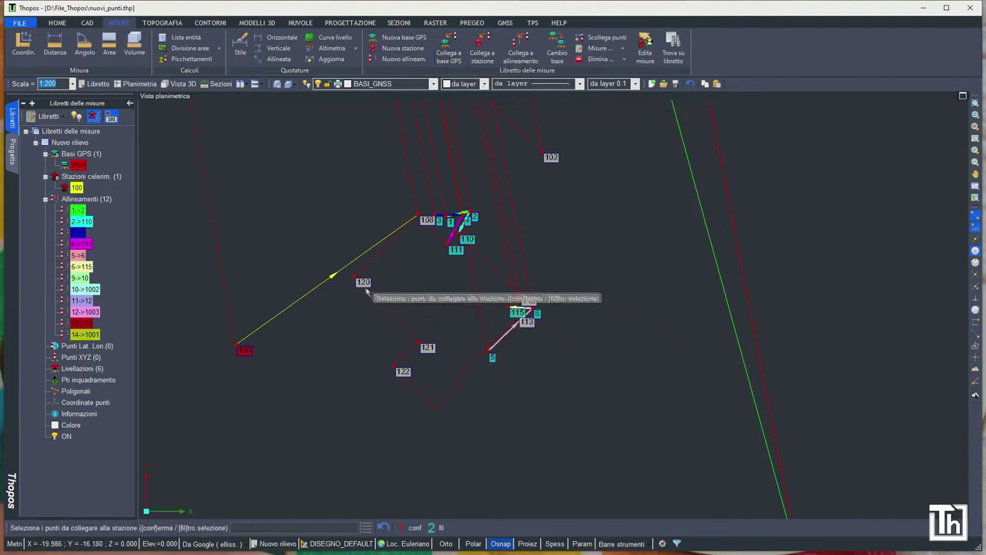
pyautogui.click(426, 344)
pyautogui.click(404, 376)
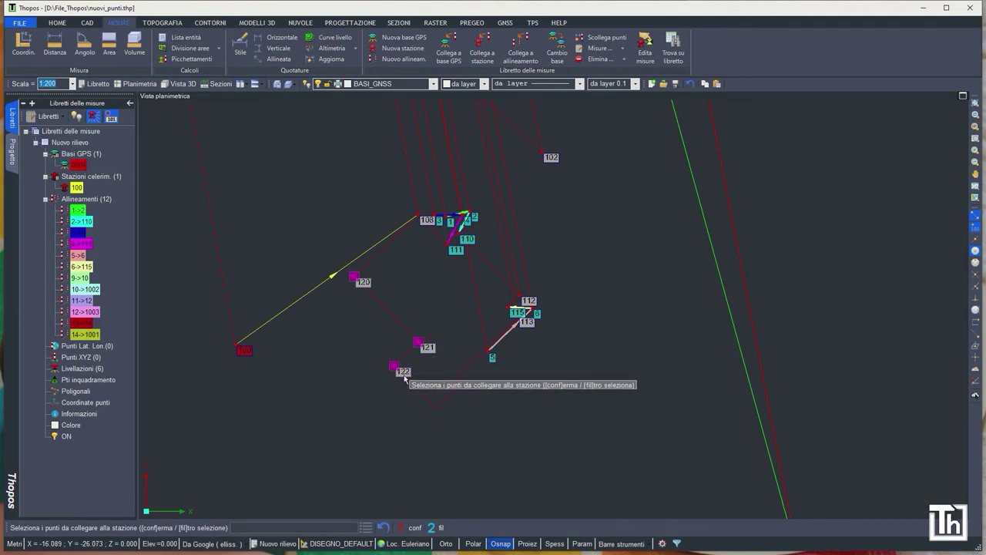
pyautogui.click(416, 527)
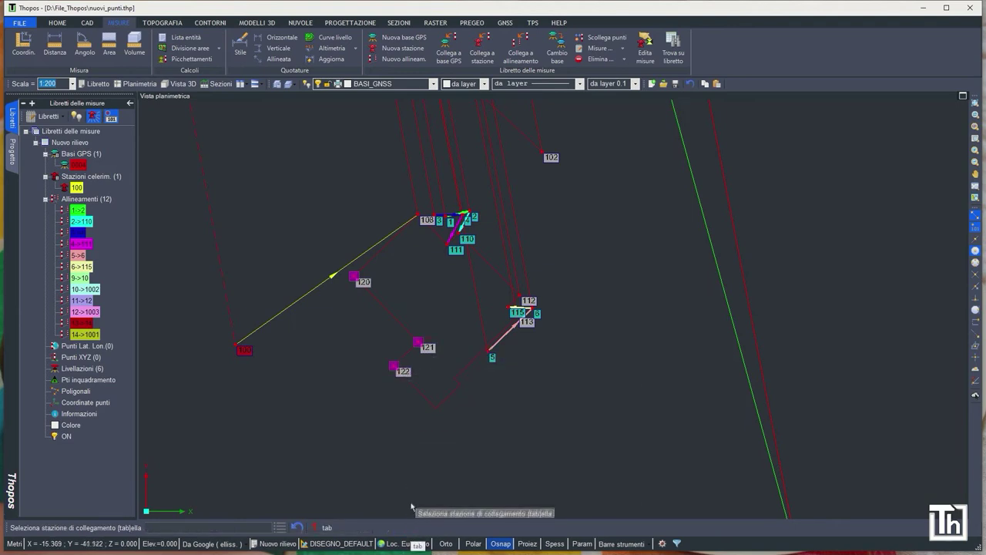
pyautogui.click(244, 352)
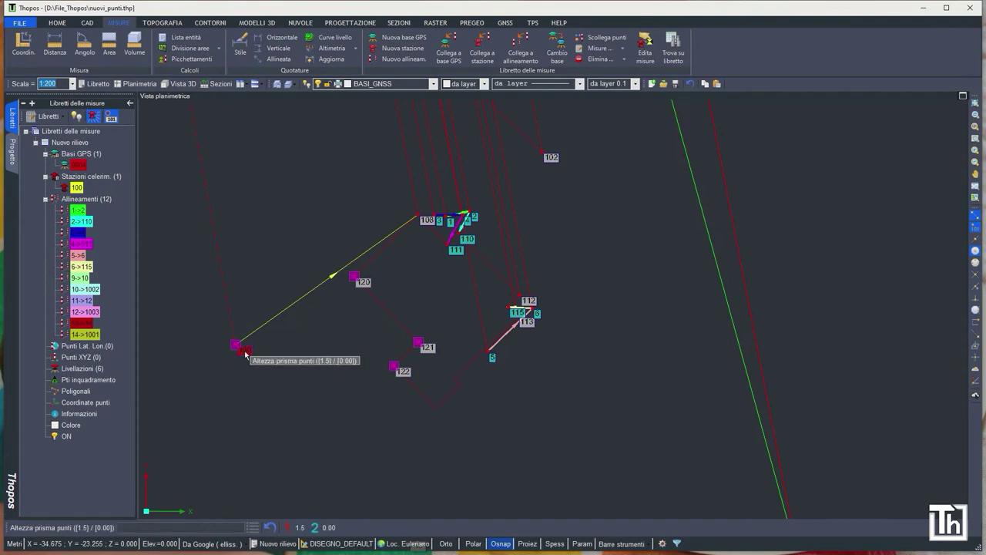
pyautogui.click(299, 527)
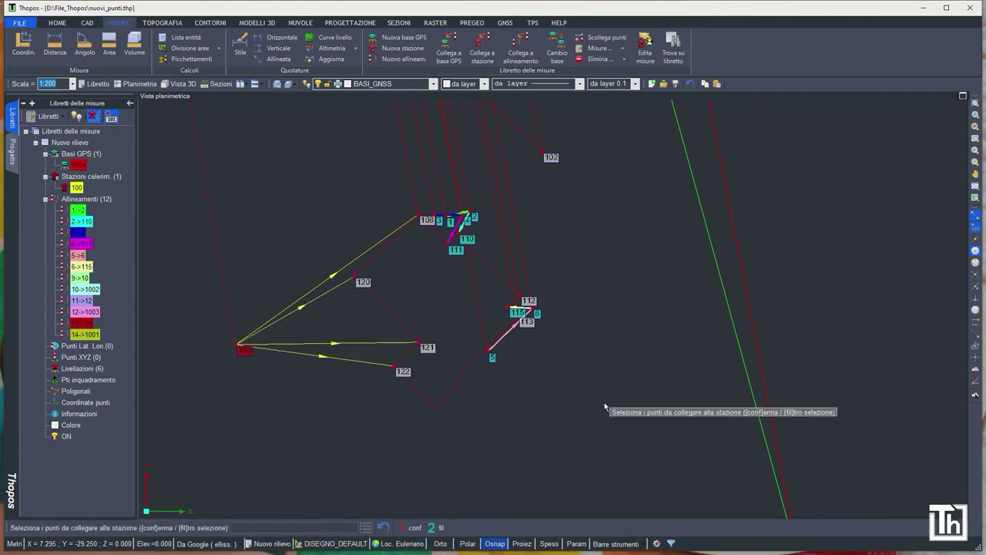
pyautogui.rightClick(459, 409)
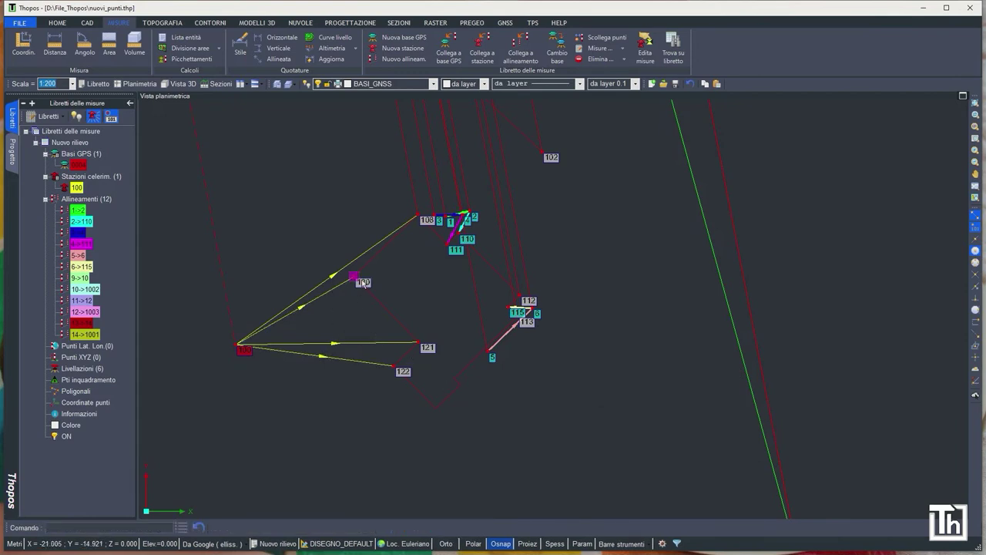
# Examine the field-book measurement from station 100 to point 120, confirming the dialog without edits.
pyautogui.doubleClick(328, 298)
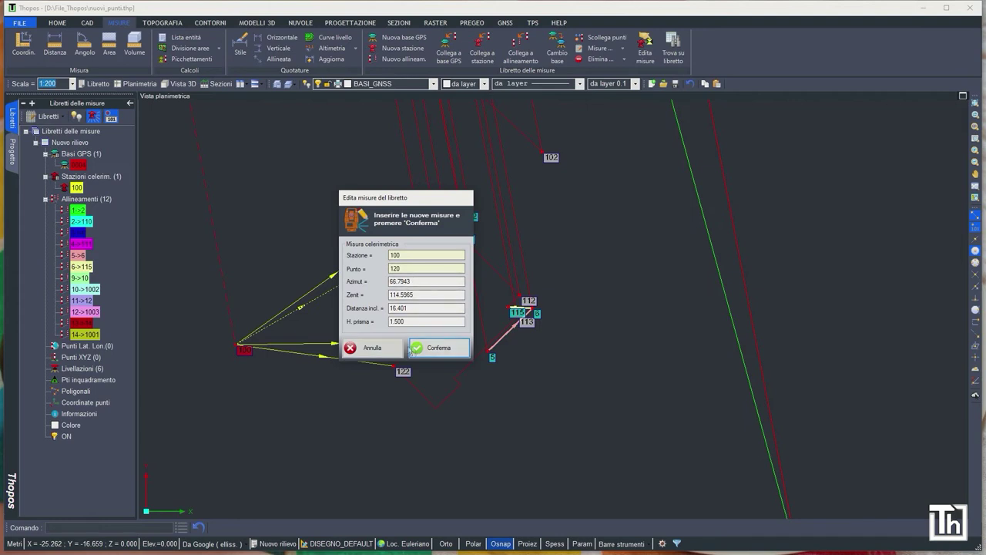
pyautogui.click(439, 348)
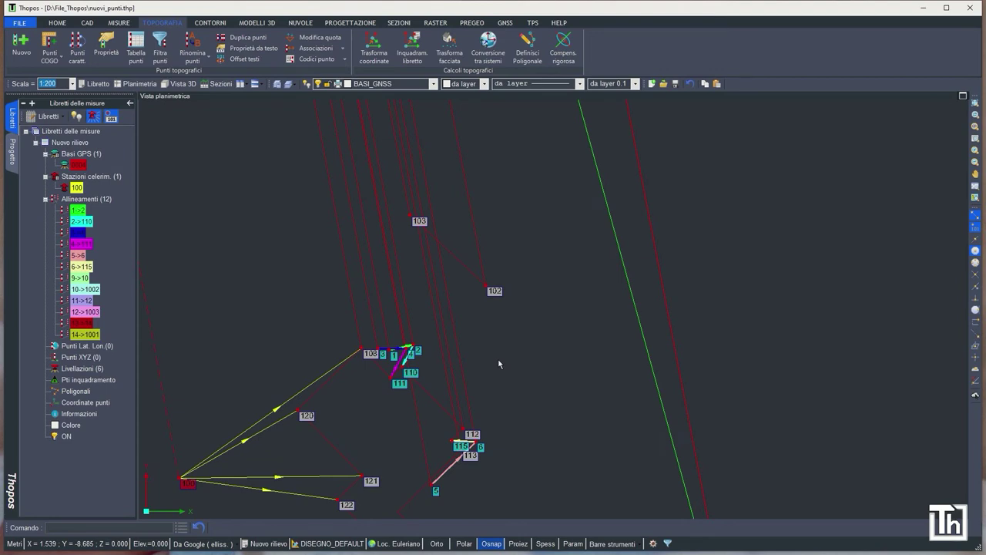
pyautogui.moveTo(476, 418); pyautogui.dragTo(556, 340, button='middle')
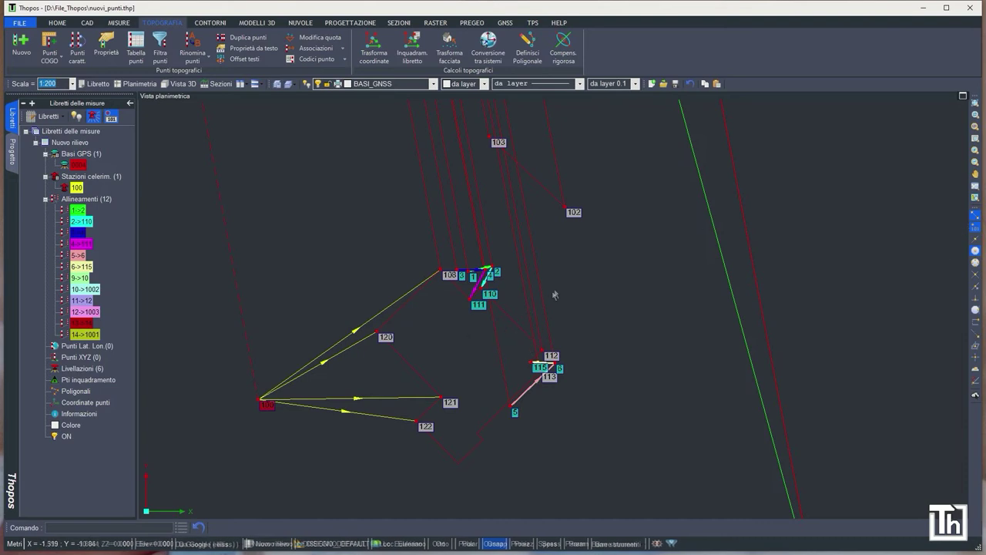
pyautogui.moveTo(554, 289); pyautogui.dragTo(444, 344, button='middle')
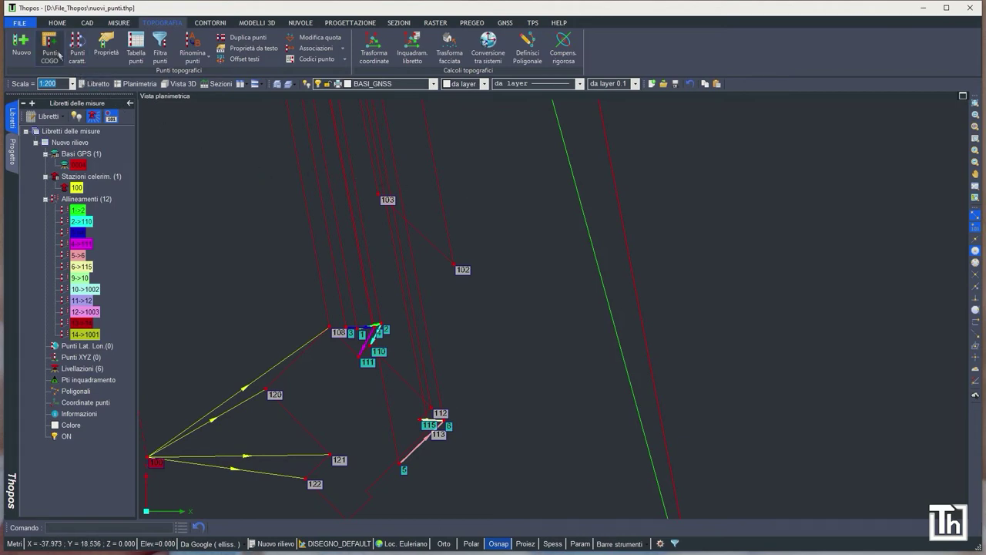
pyautogui.click(58, 53)
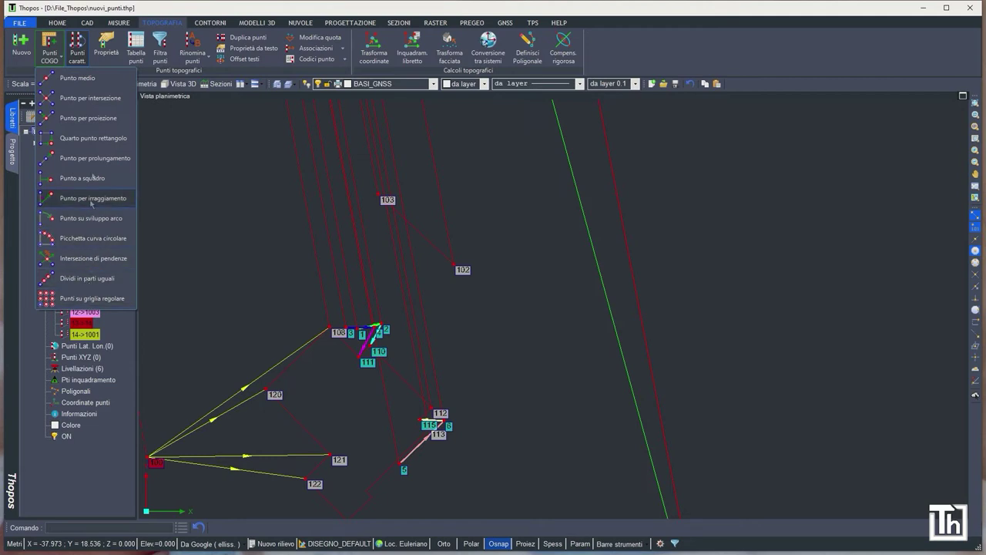
pyautogui.click(194, 189)
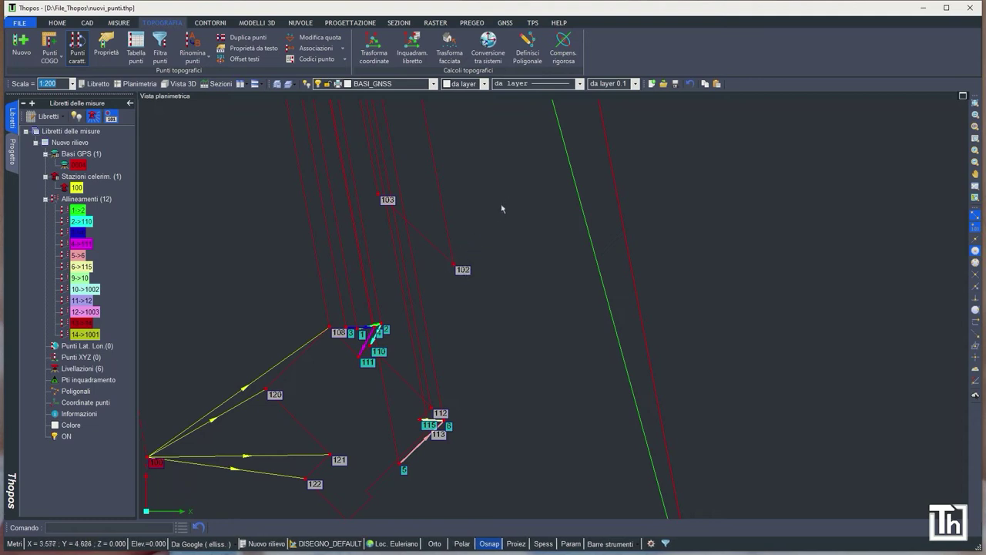
# Construct a right-angle offset point (Punto a squadro) from points 102 and 103 at distance 0, and name it 130.
pyautogui.click(57, 54)
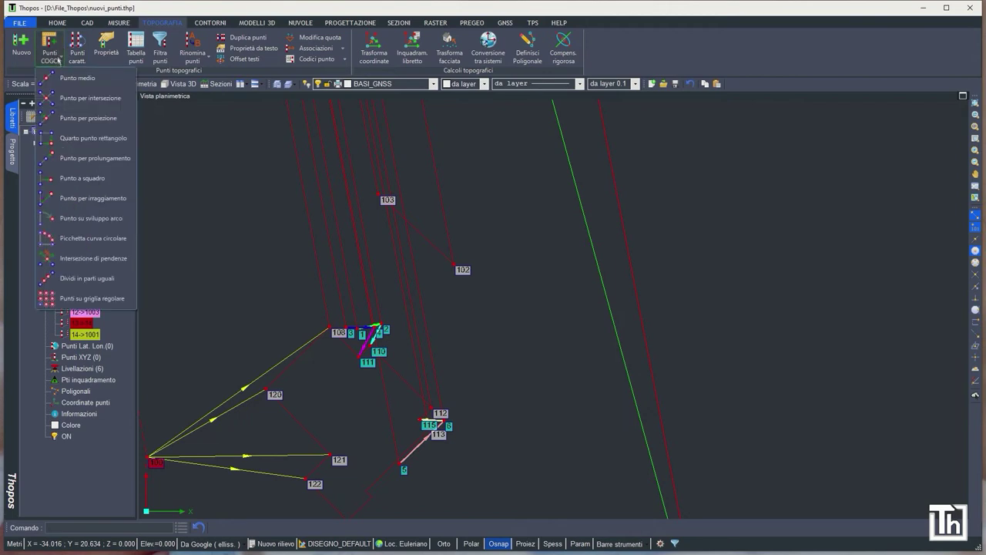
pyautogui.click(71, 178)
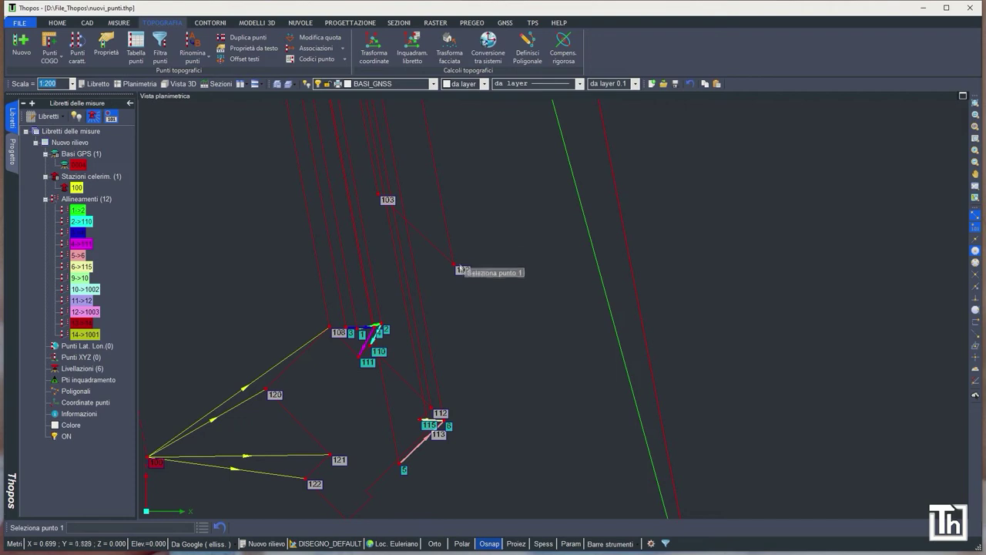
pyautogui.click(454, 265)
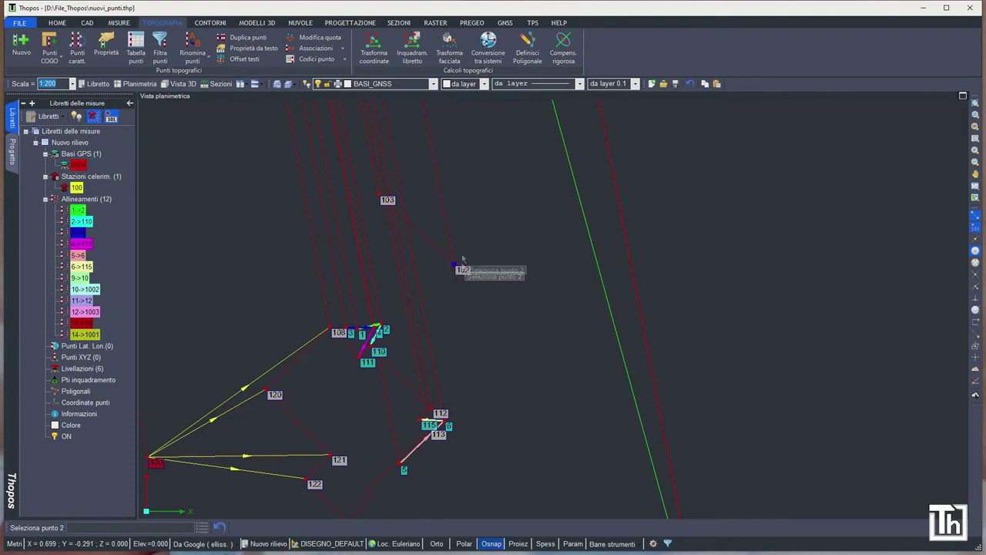
pyautogui.click(388, 201)
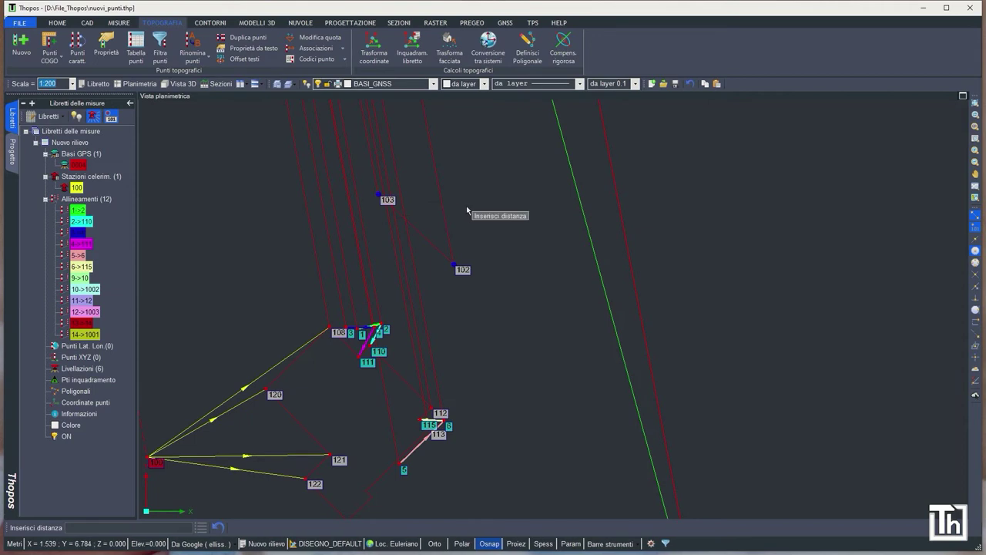
pyautogui.write('0')
pyautogui.press('Return')
pyautogui.press('Return')
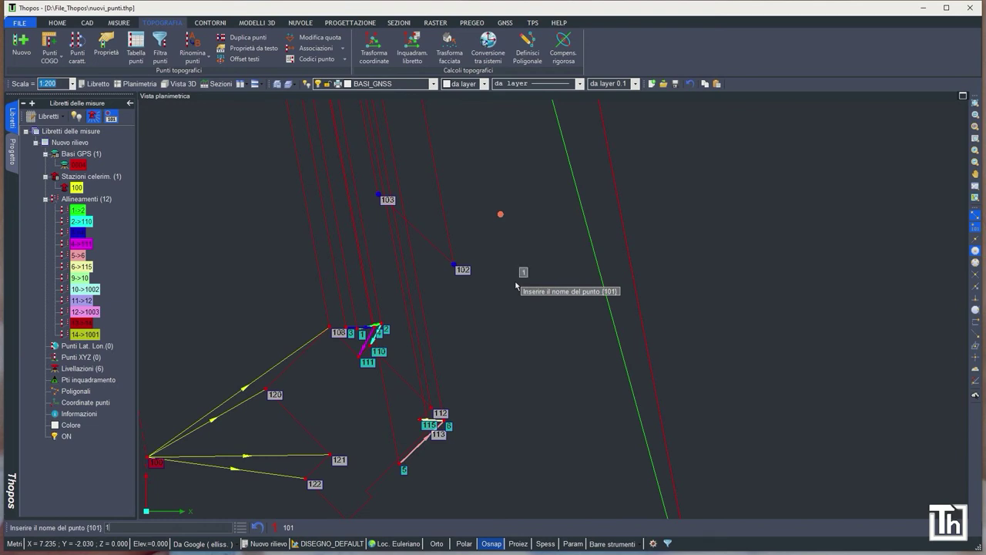
pyautogui.press('Return')
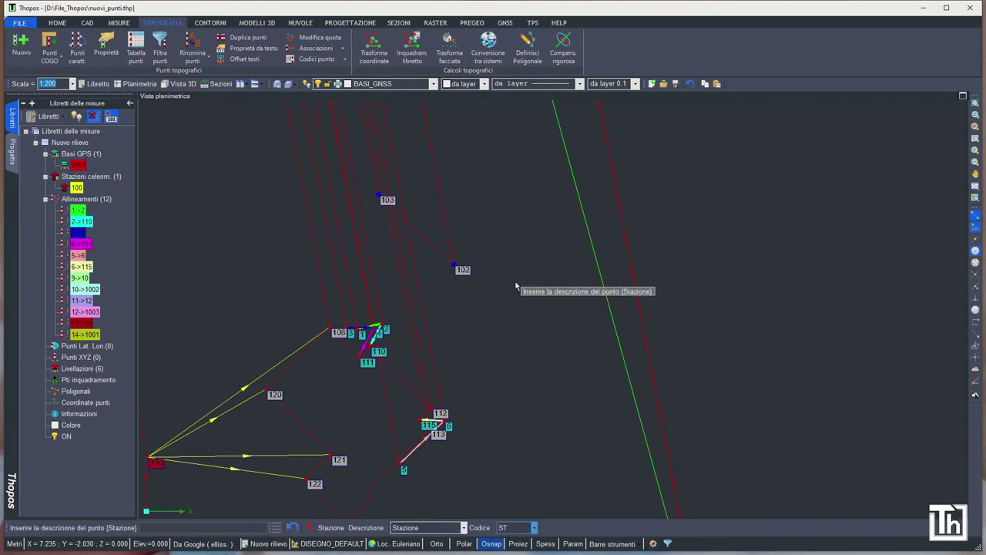
# Give point 130 the description Spigolo fabbricato and the code SF.
pyautogui.click(463, 527)
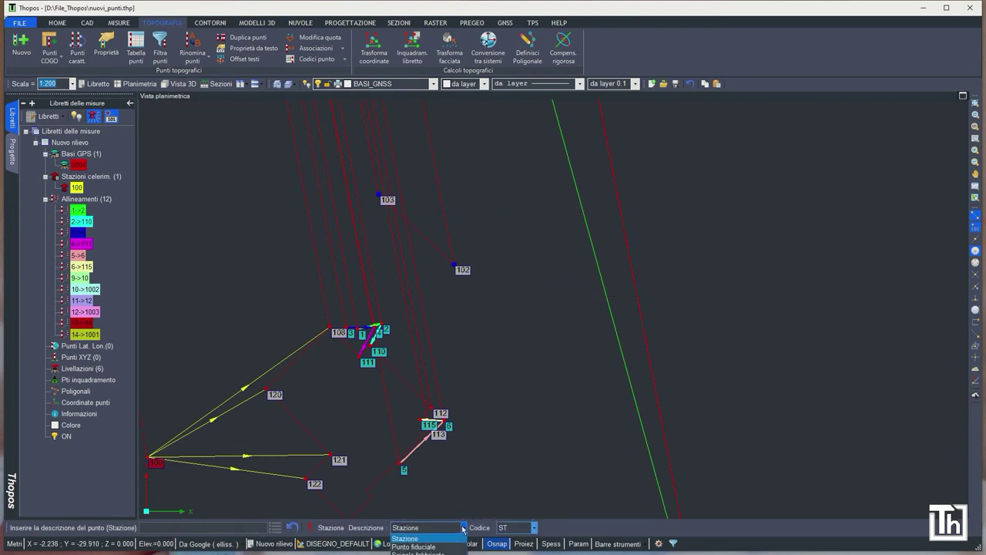
pyautogui.click(420, 552)
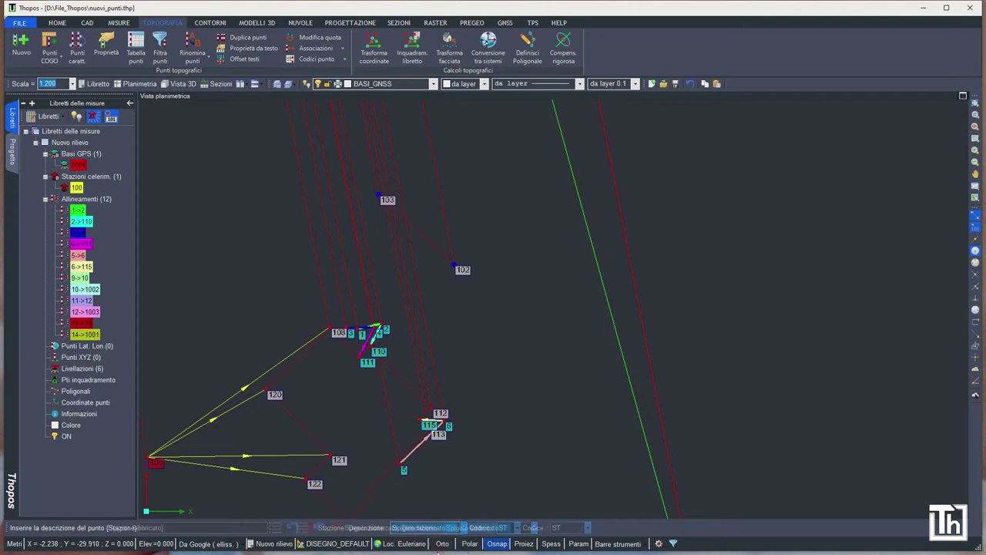
pyautogui.press('Return')
pyautogui.click(477, 527)
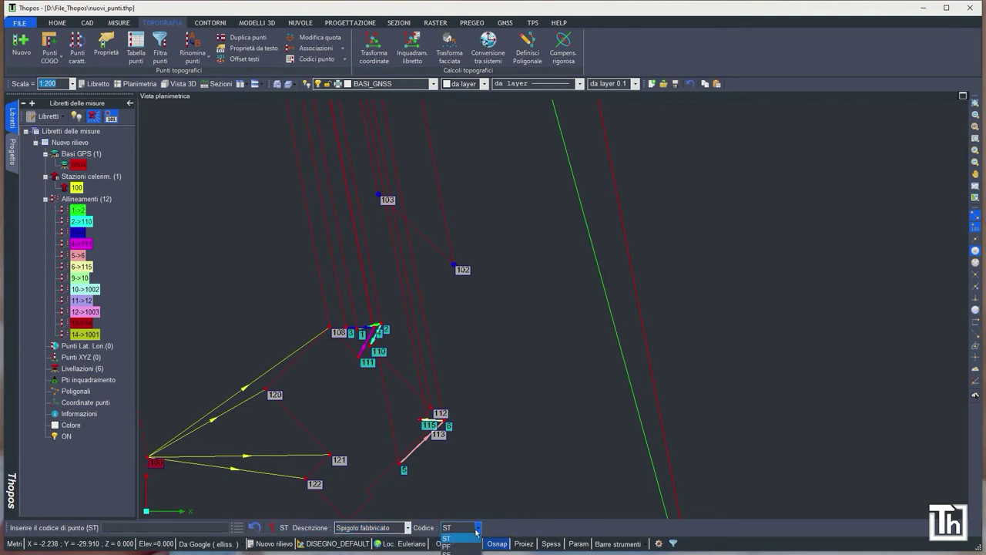
pyautogui.click(447, 538)
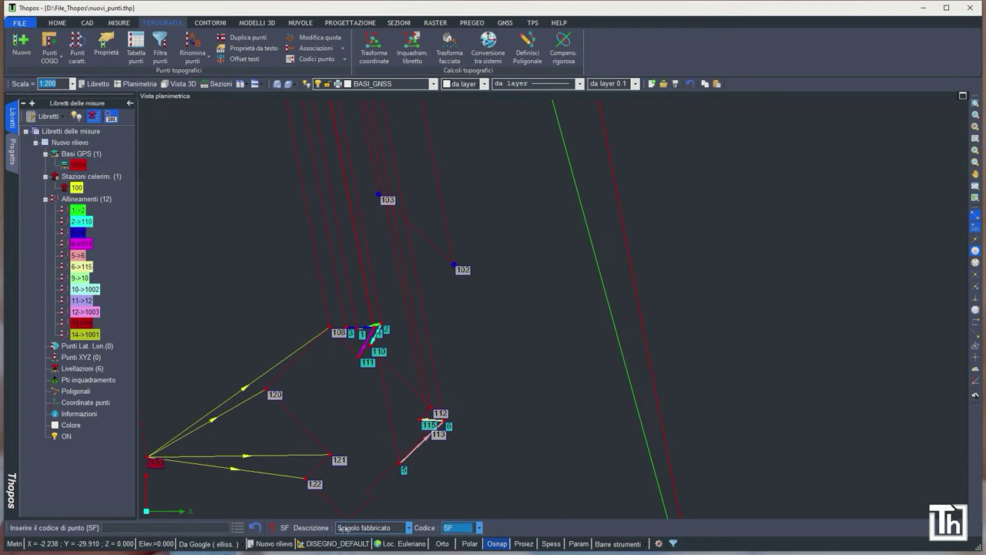
pyautogui.press('Return')
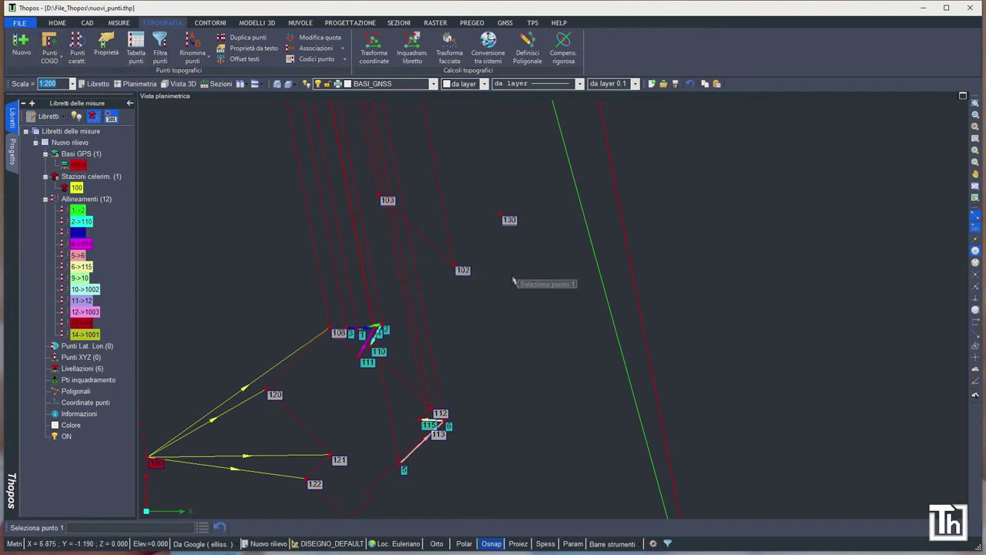
# Create the fourth rectangle point from points 103, 102 and 130, named 131 with description Spigolo fabbricato and code SF.
pyautogui.moveTo(511, 270); pyautogui.dragTo(527, 305, button='middle')
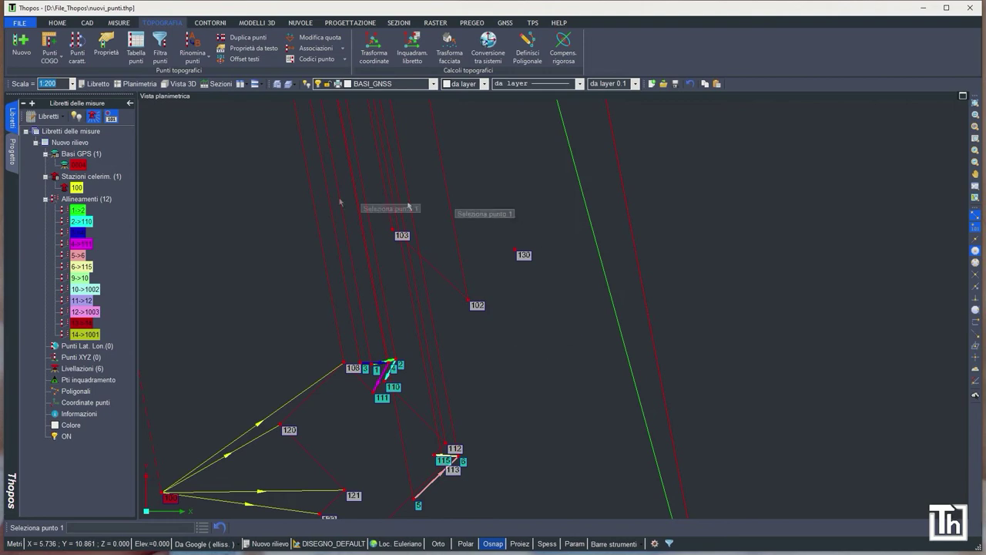
pyautogui.click(51, 58)
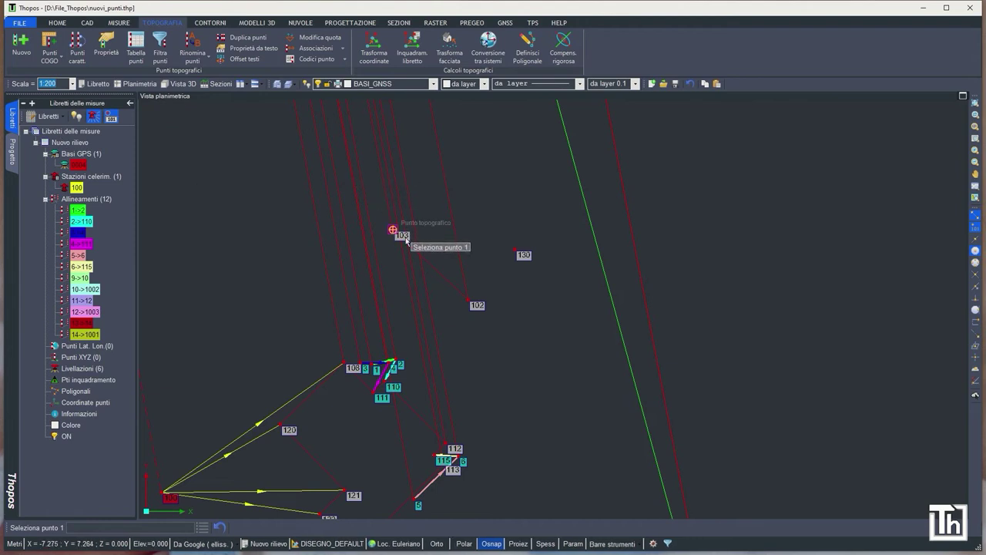
pyautogui.click(406, 240)
pyautogui.click(477, 308)
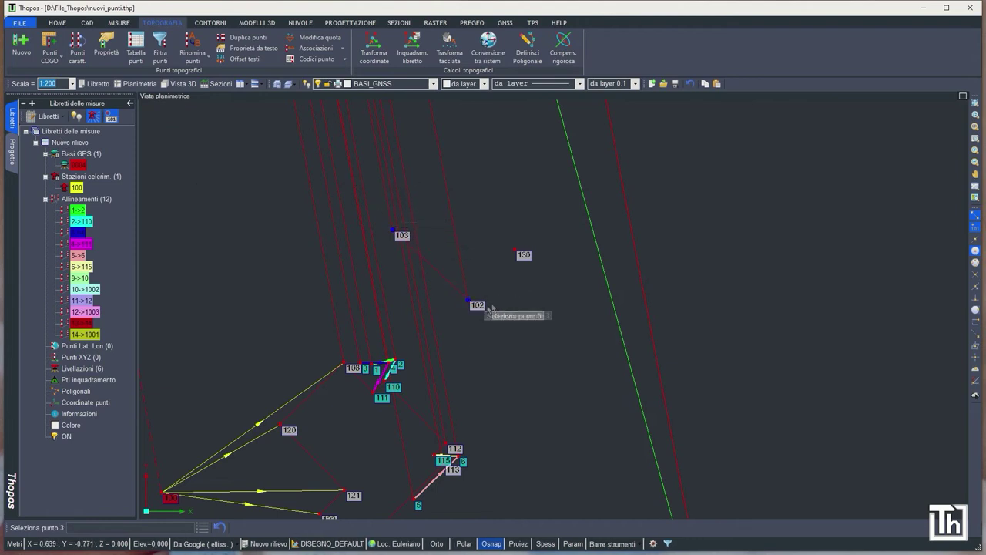
pyautogui.click(517, 252)
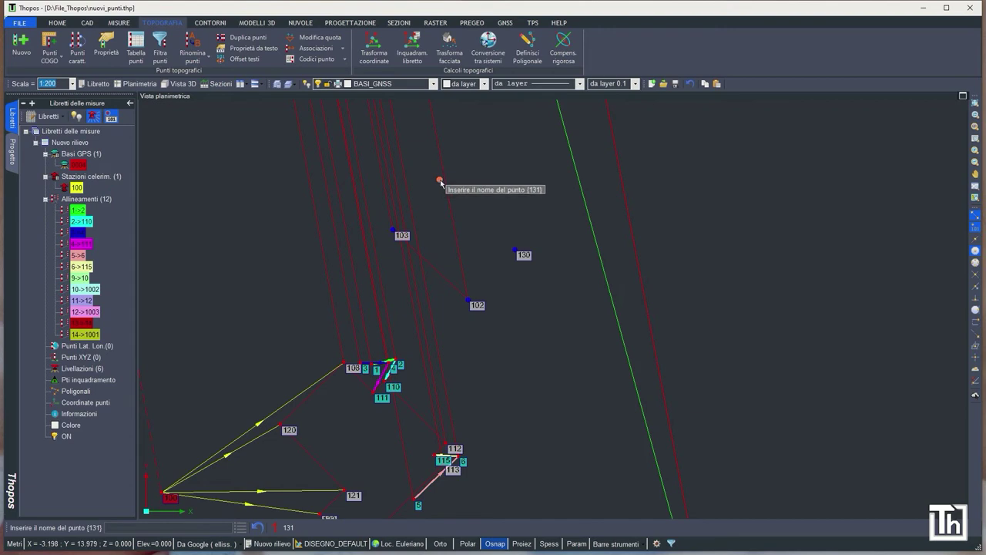
pyautogui.press('Return')
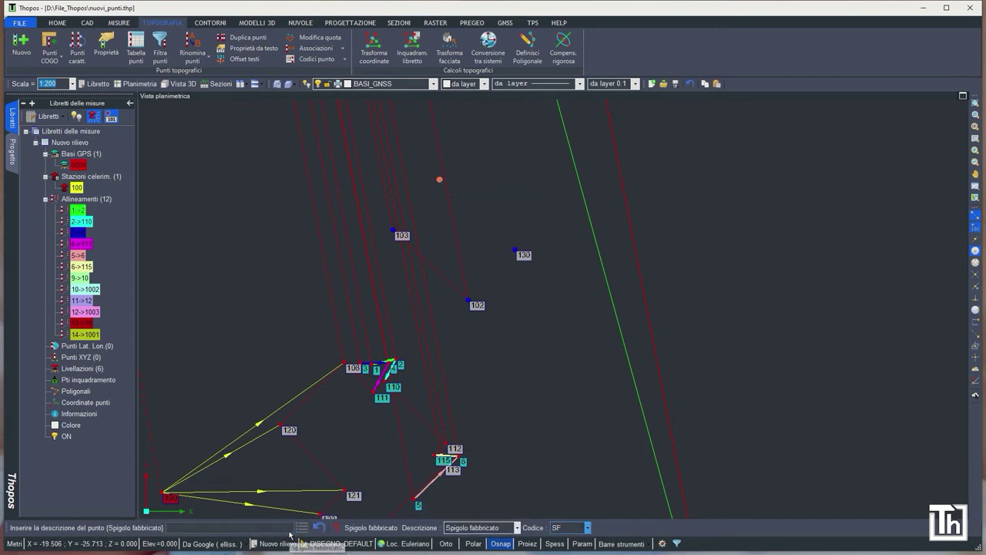
pyautogui.press('Return')
pyautogui.press('Return')
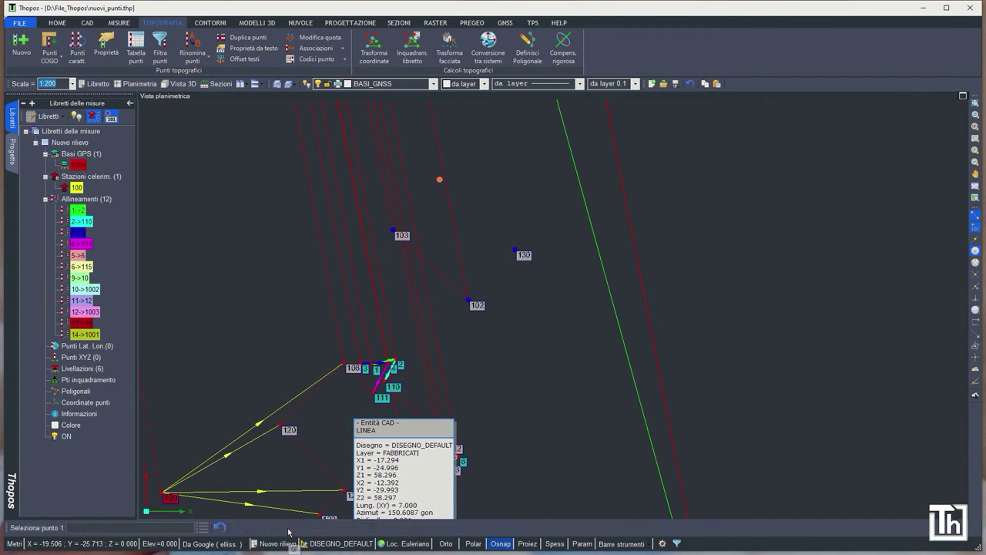
# Start linking points to the GPS base and confirm points 130 and 131 as the selection.
pyautogui.moveTo(510, 284); pyautogui.dragTo(462, 336, button='middle')
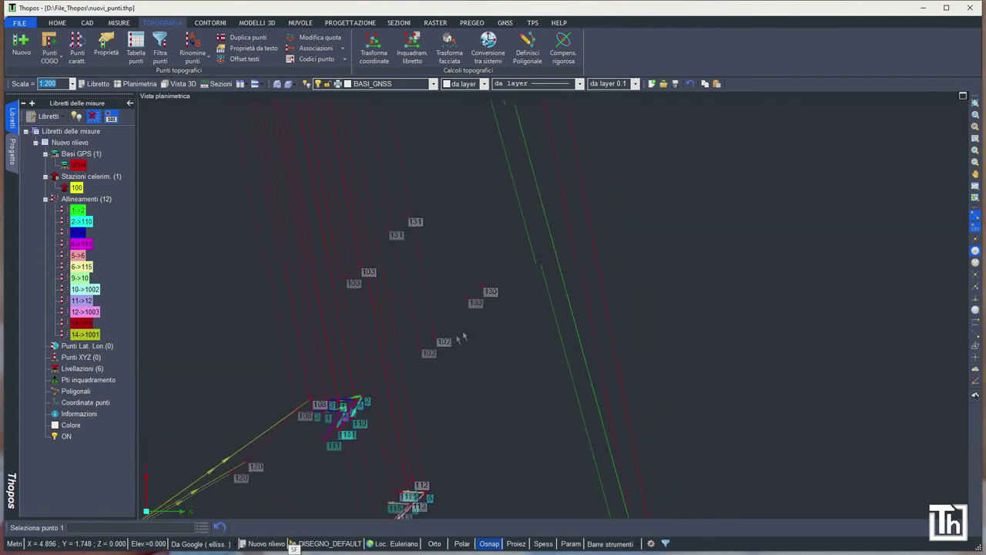
pyautogui.scroll(-4, 482, 274)
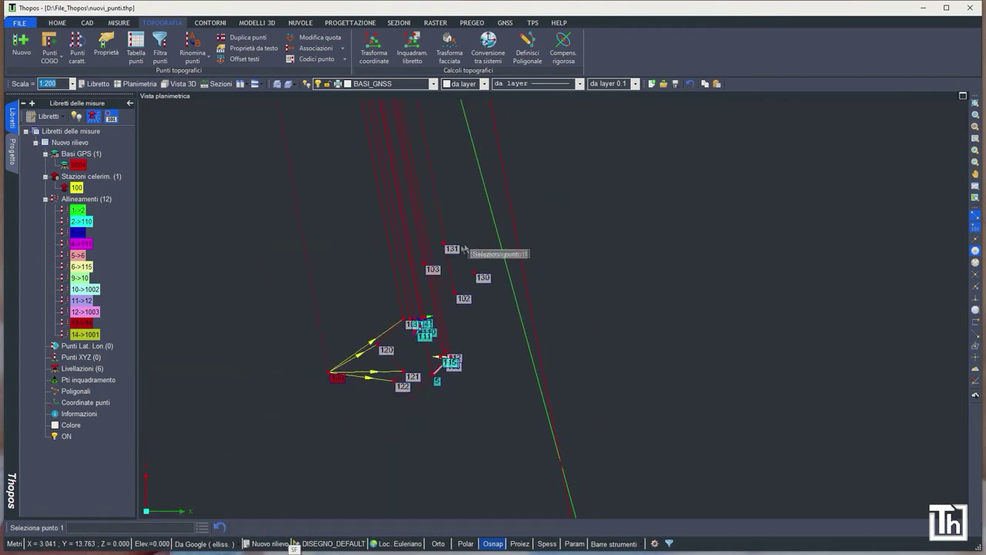
pyautogui.scroll(4, 464, 248)
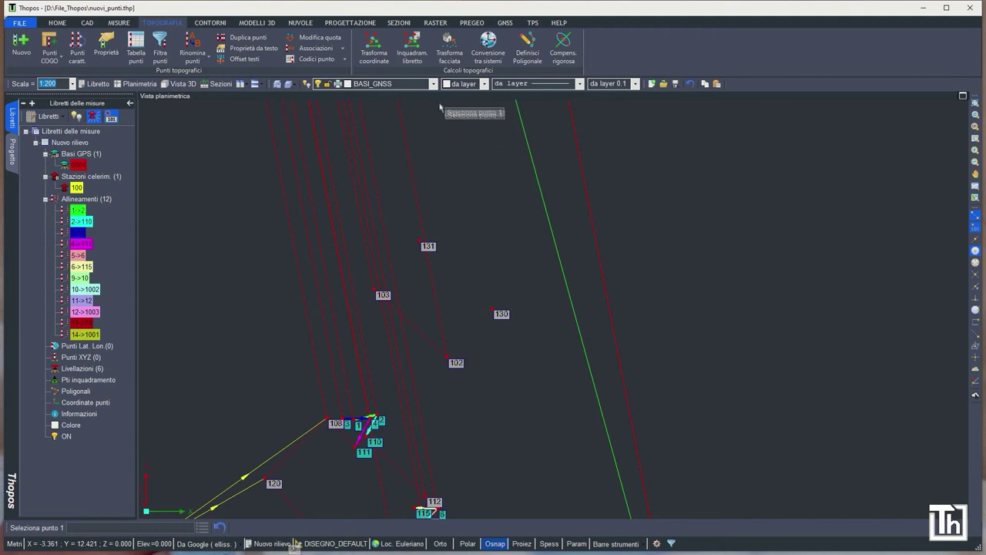
pyautogui.scroll(1, 158, 27)
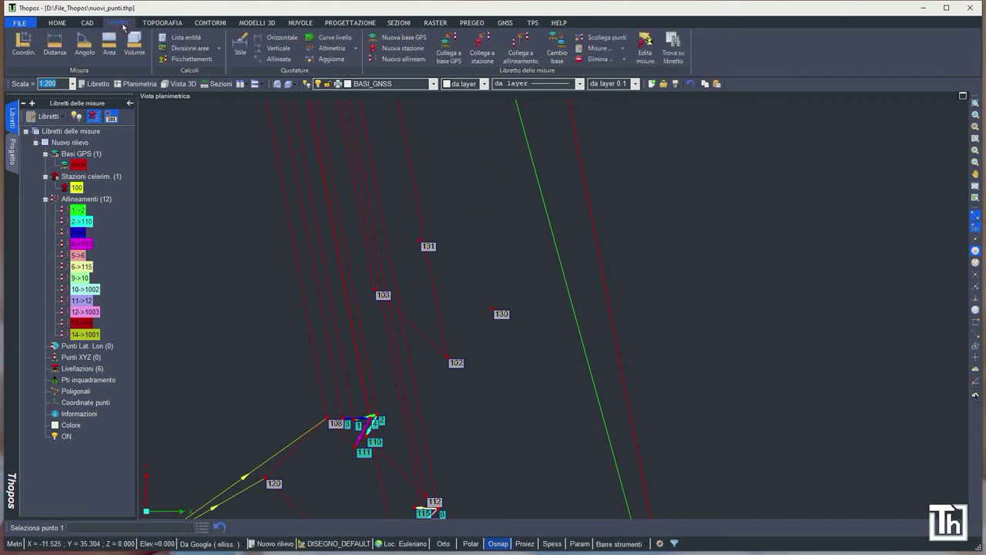
pyautogui.click(454, 56)
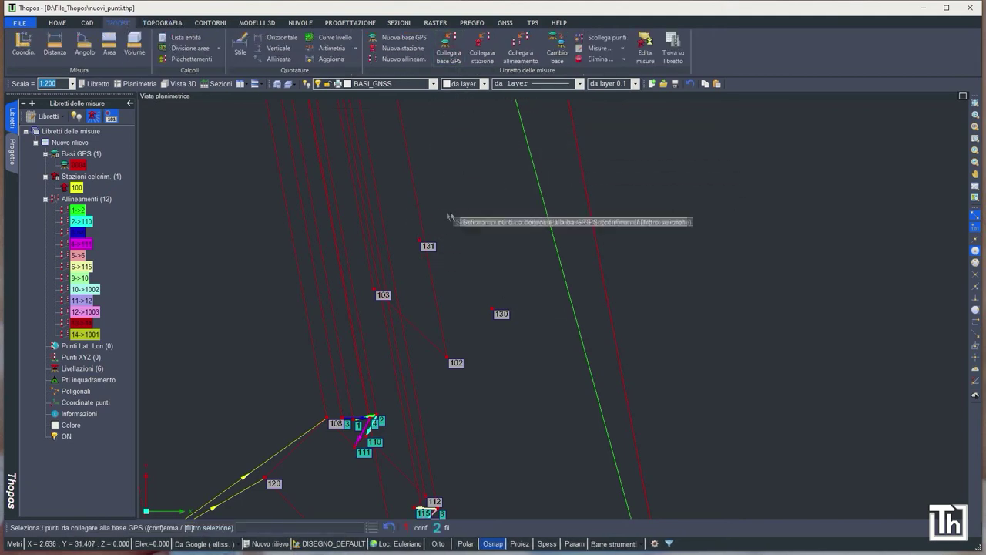
pyautogui.moveTo(406, 209); pyautogui.dragTo(506, 319)
pyautogui.rightClick(484, 279)
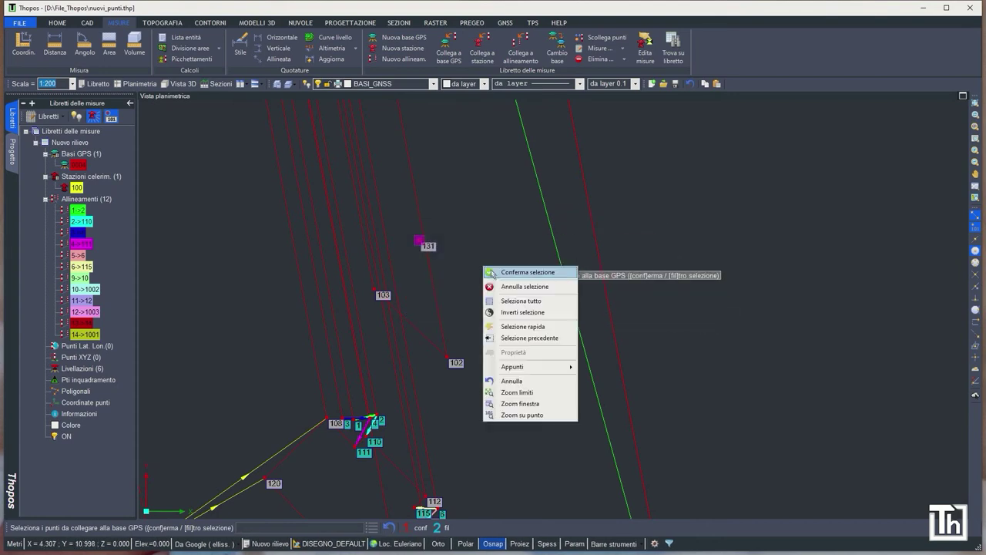
pyautogui.click(494, 278)
# Choose GPS base 0004 from the point table as the link base, with an antenna height of 2.00.
pyautogui.scroll(-5, 490, 279)
pyautogui.scroll(-3, 490, 280)
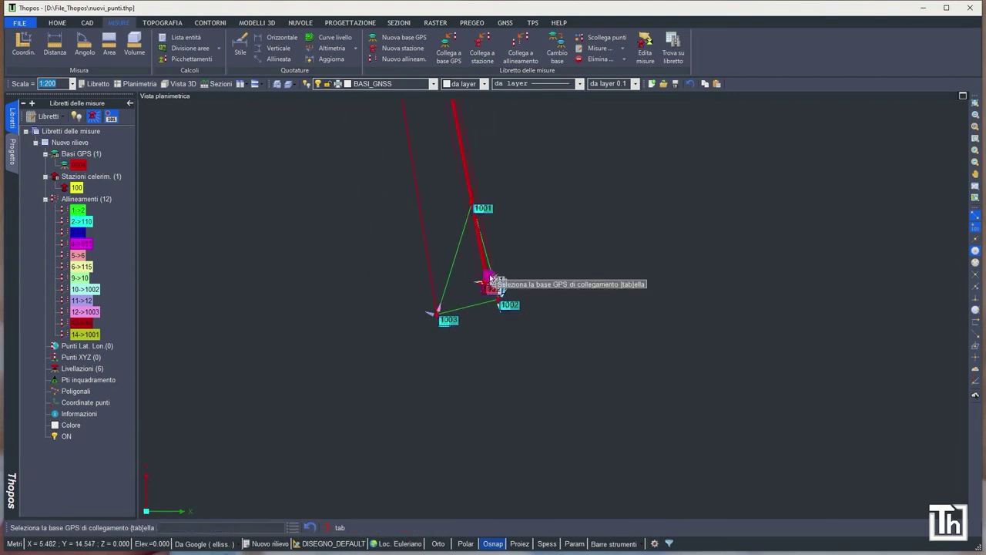
pyautogui.scroll(3, 447, 352)
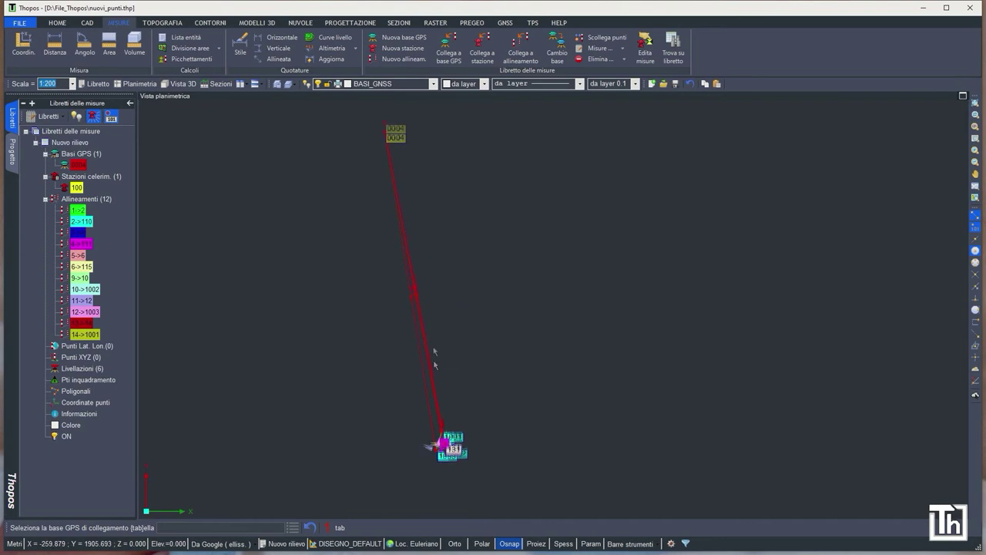
pyautogui.scroll(-2, 434, 282)
pyautogui.scroll(5, 442, 332)
pyautogui.scroll(-2, 489, 213)
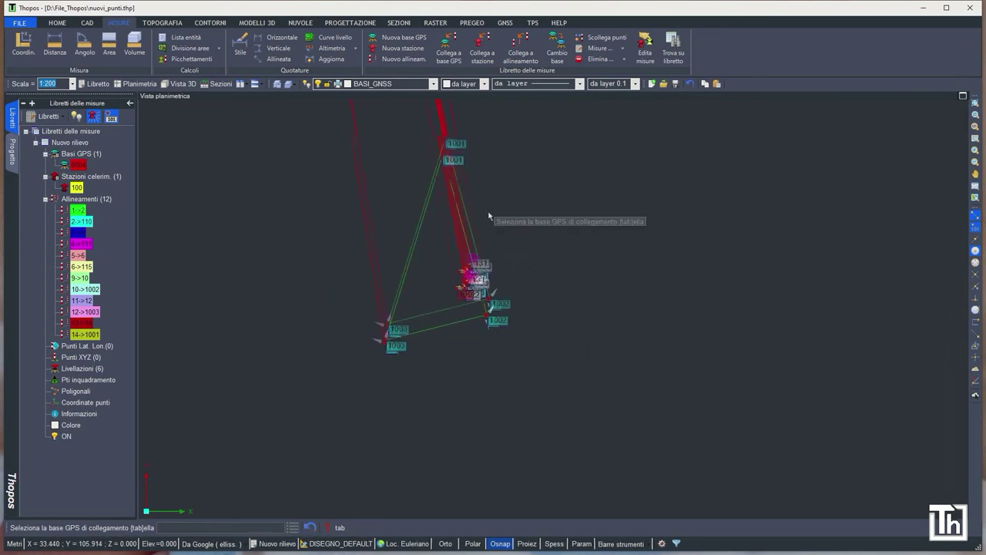
pyautogui.scroll(5, 466, 249)
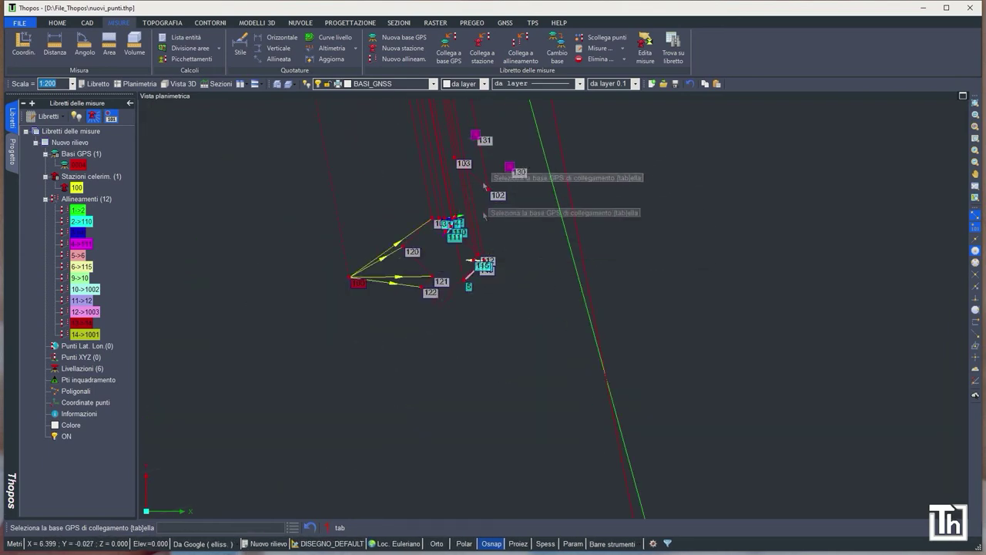
pyautogui.moveTo(482, 213); pyautogui.dragTo(470, 265, button='middle')
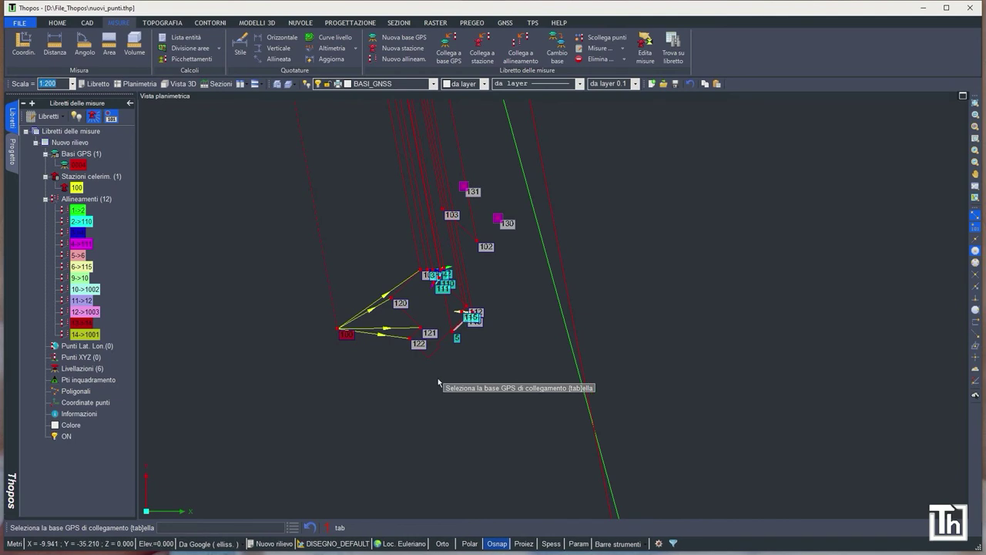
pyautogui.click(338, 527)
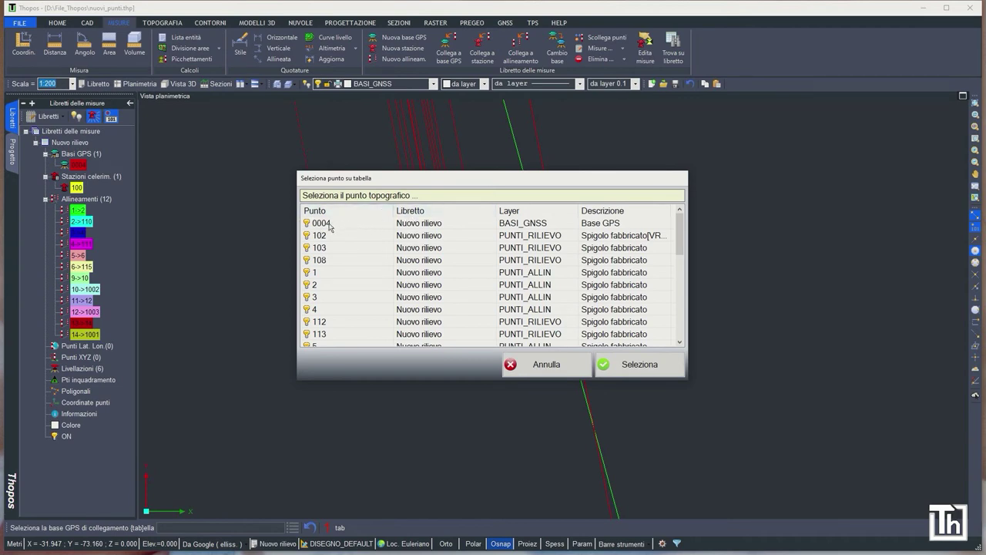
pyautogui.click(330, 224)
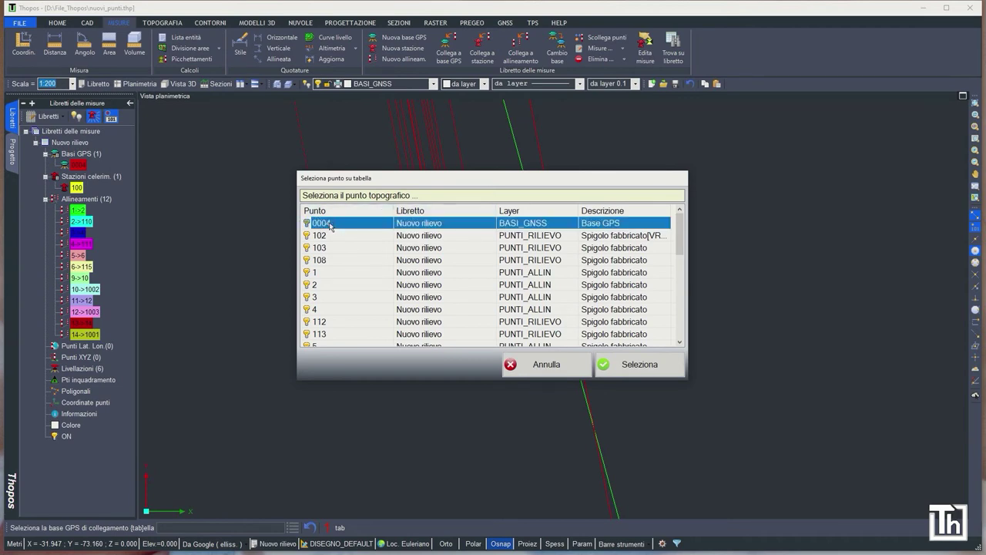
pyautogui.click(601, 362)
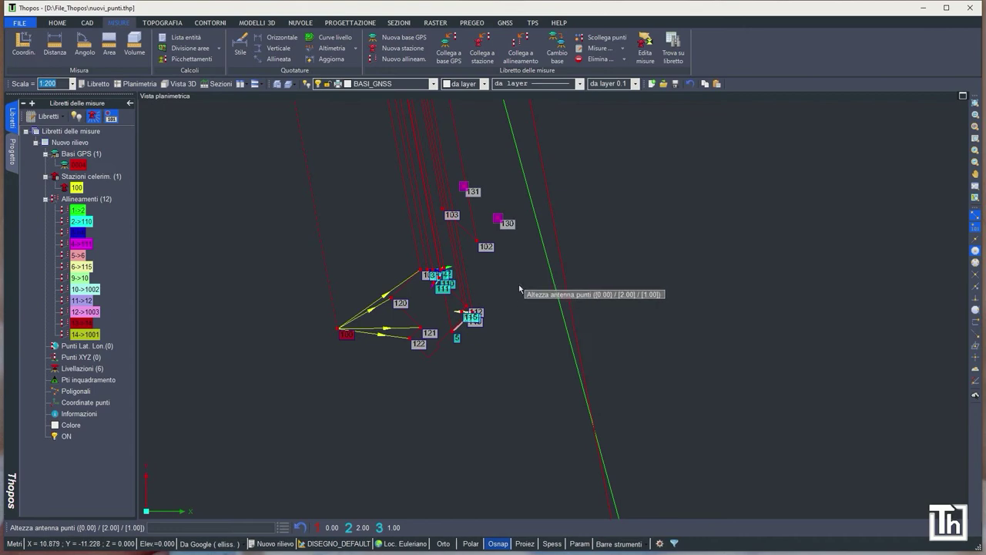
pyautogui.click(359, 527)
pyautogui.scroll(2, 486, 266)
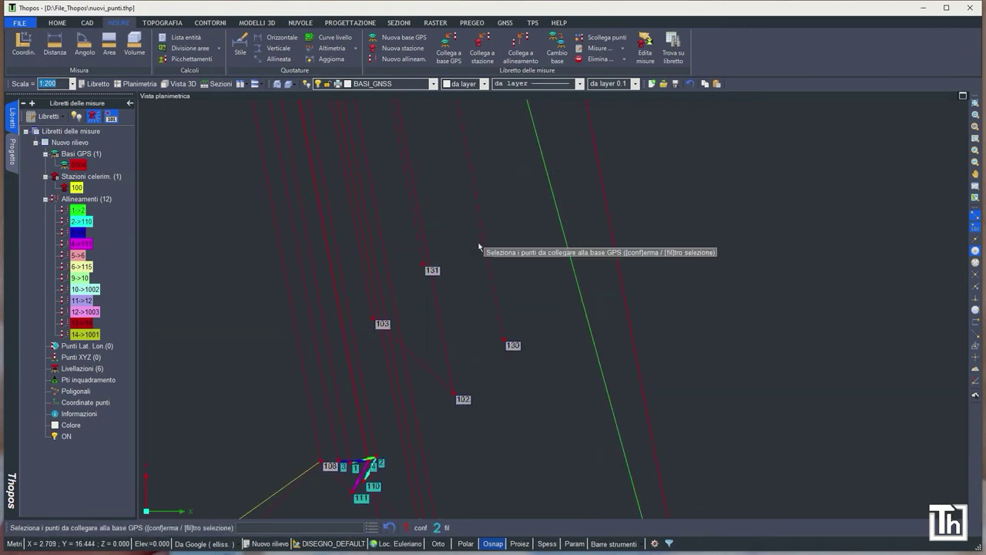
pyautogui.scroll(-3, 482, 254)
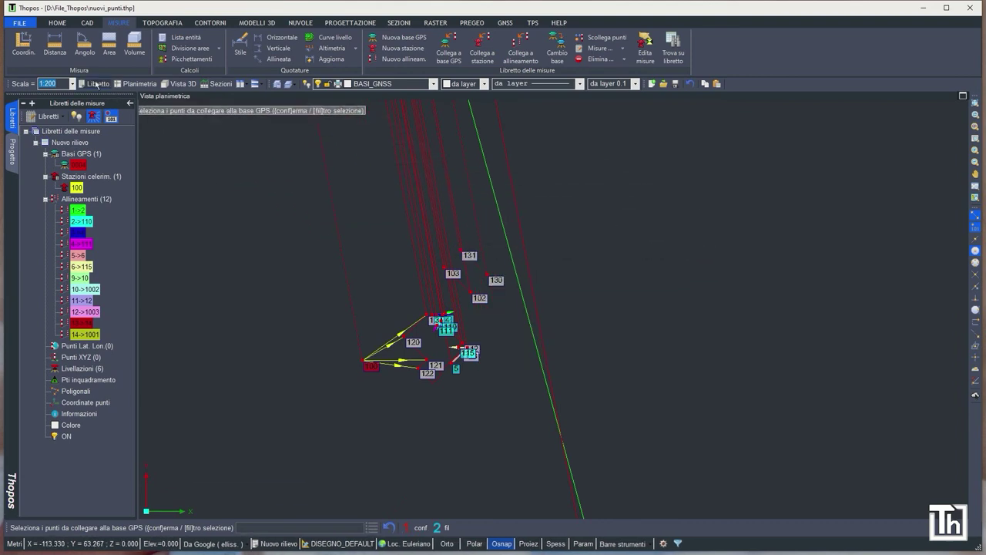
# Examine the field-book measurements of GPS base 0004 for points 100, 130 and 131.
pyautogui.click(96, 83)
pyautogui.click(34, 144)
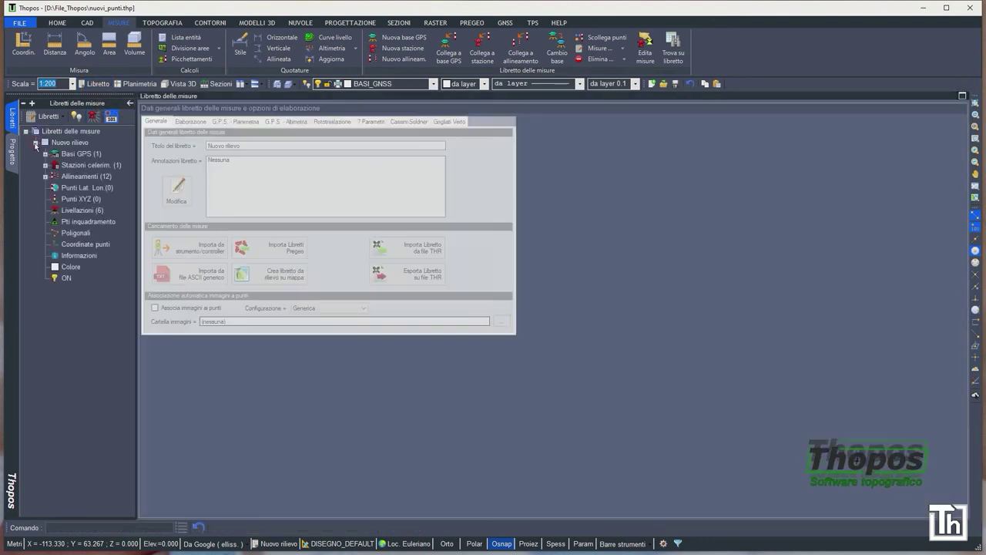
pyautogui.click(45, 154)
pyautogui.click(78, 165)
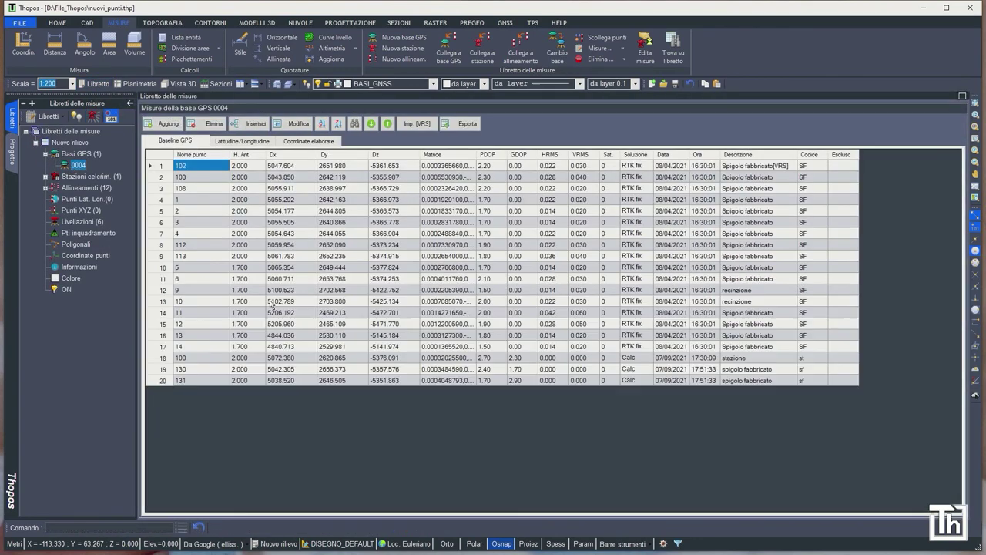
pyautogui.click(207, 370)
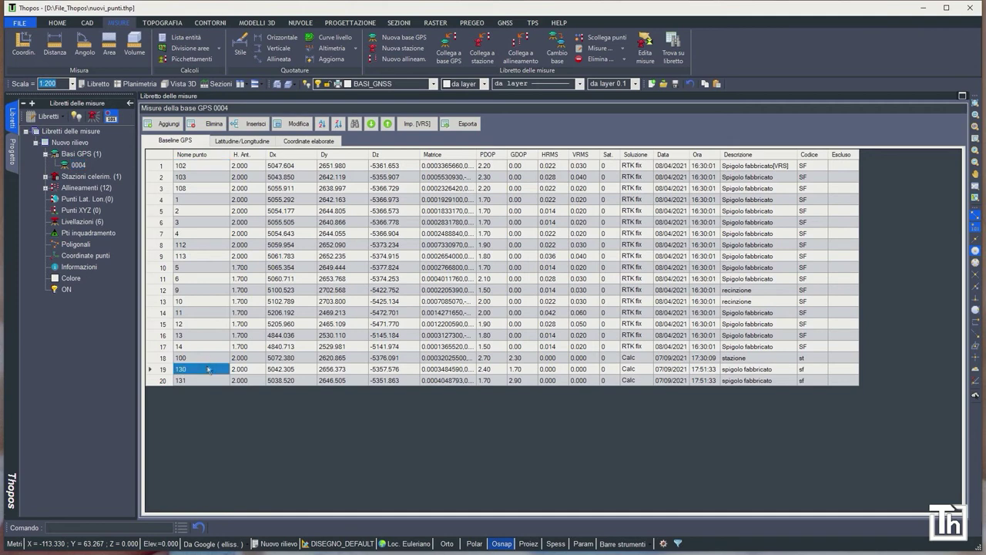
pyautogui.click(208, 359)
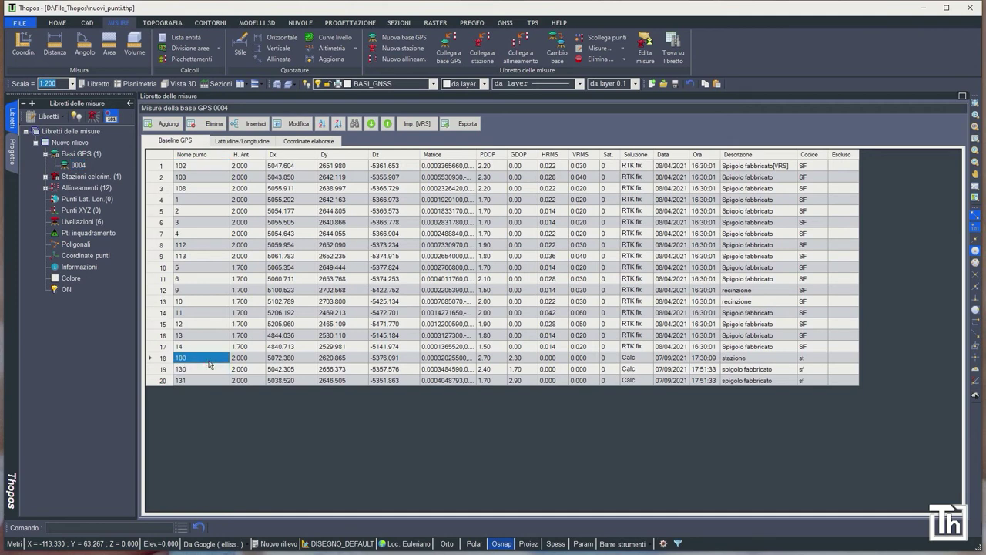
pyautogui.click(209, 369)
pyautogui.click(212, 380)
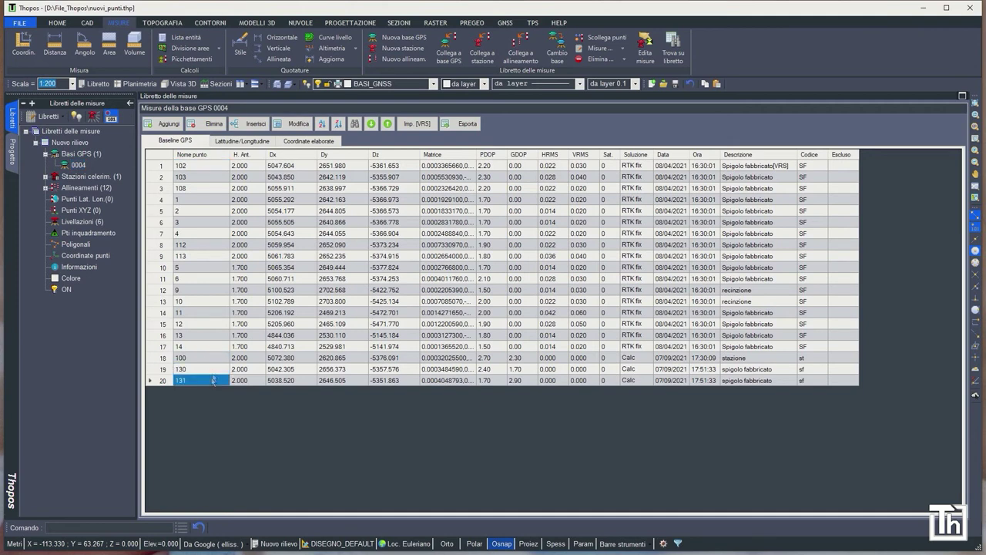
# Examine the field-book measurements of station 100, then return to the plan view.
pyautogui.click(46, 176)
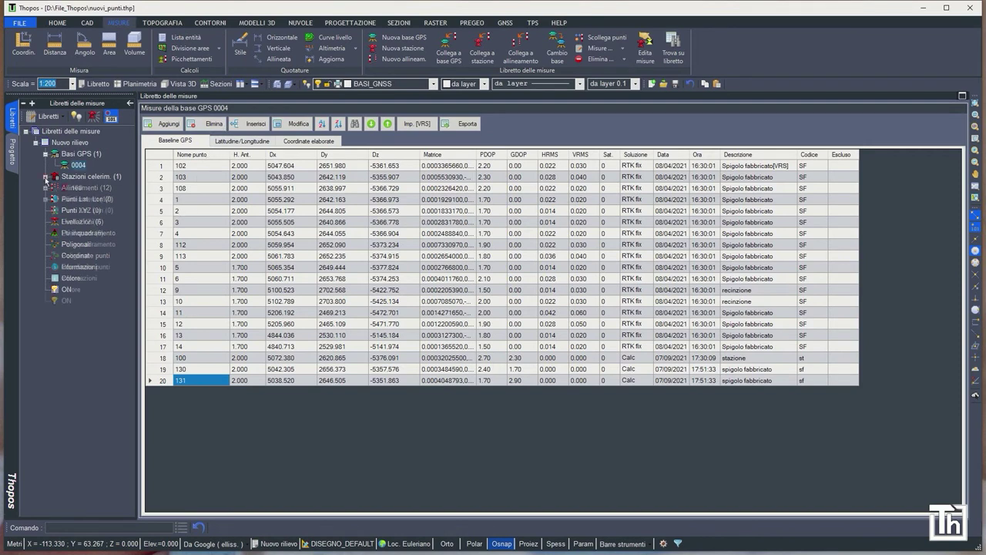
pyautogui.click(77, 189)
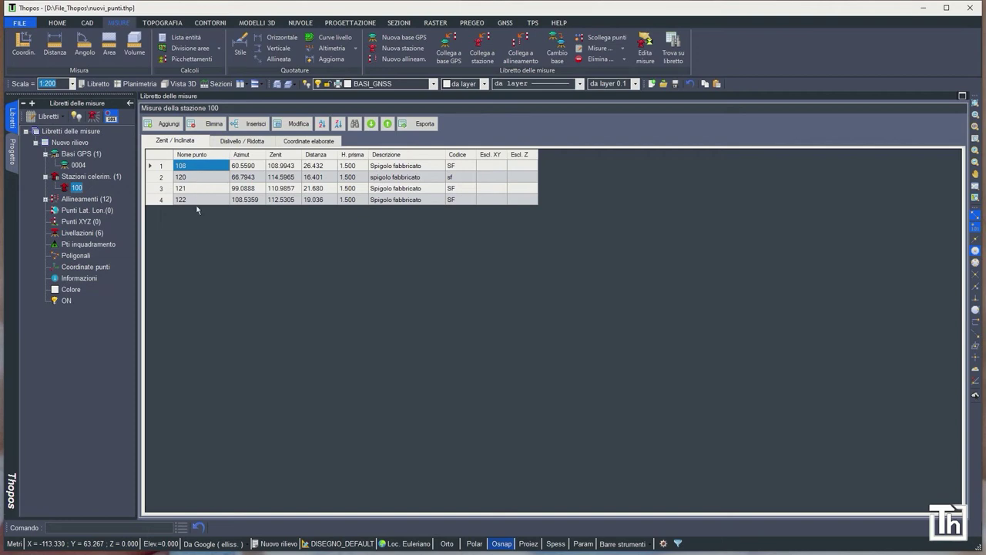
pyautogui.click(151, 95)
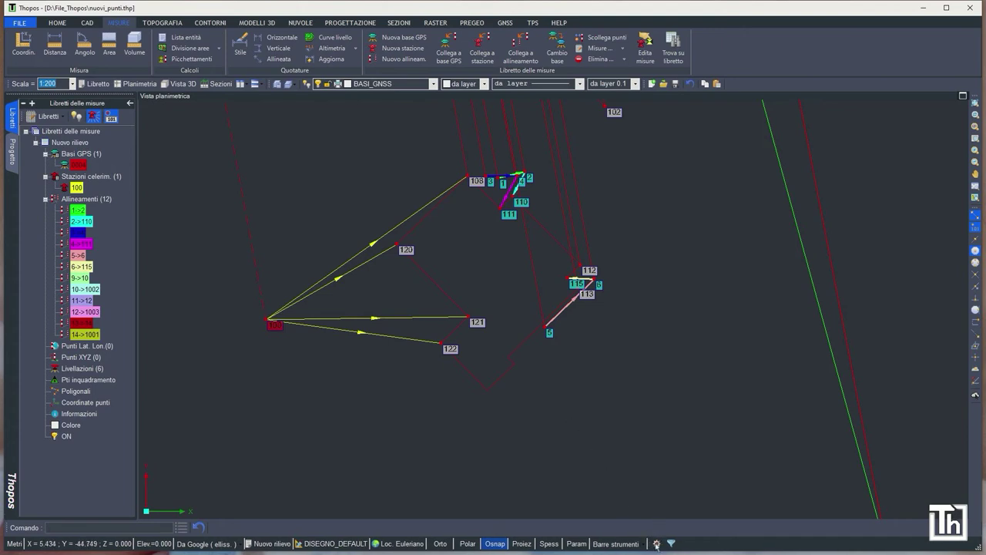
# In the general program preferences, enable selecting the base, station or alignment after every point insertion.
pyautogui.click(19, 22)
pyautogui.click(61, 279)
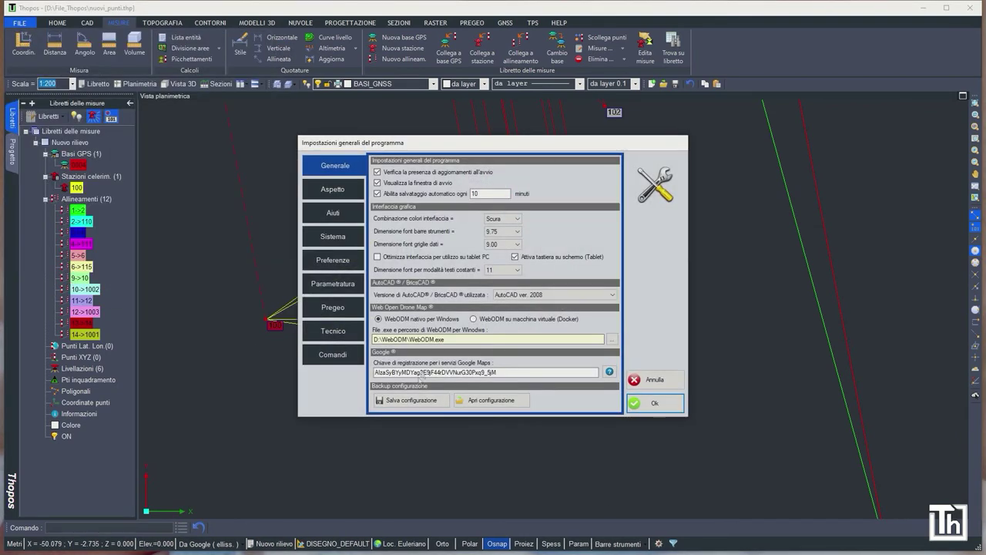
pyautogui.click(331, 263)
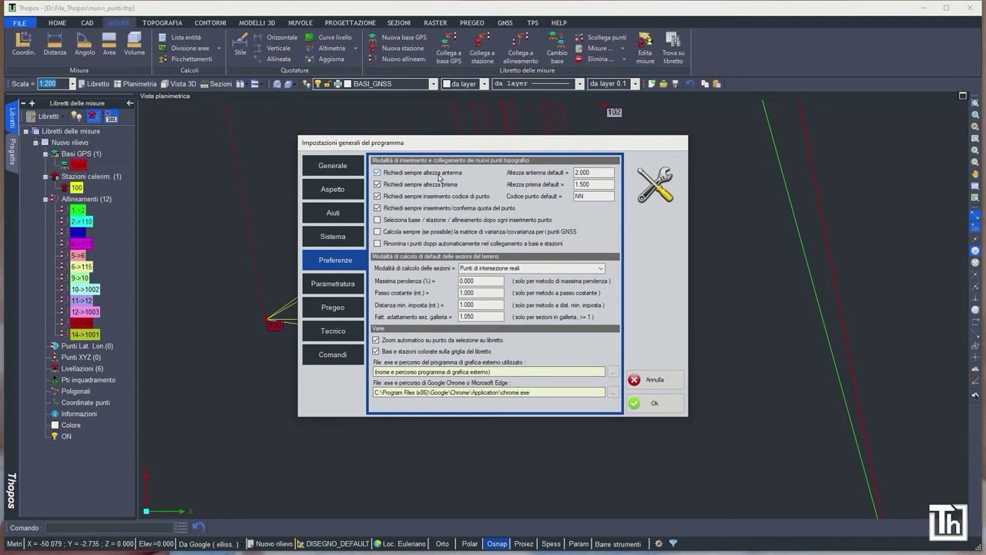
pyautogui.click(605, 173)
pyautogui.click(648, 383)
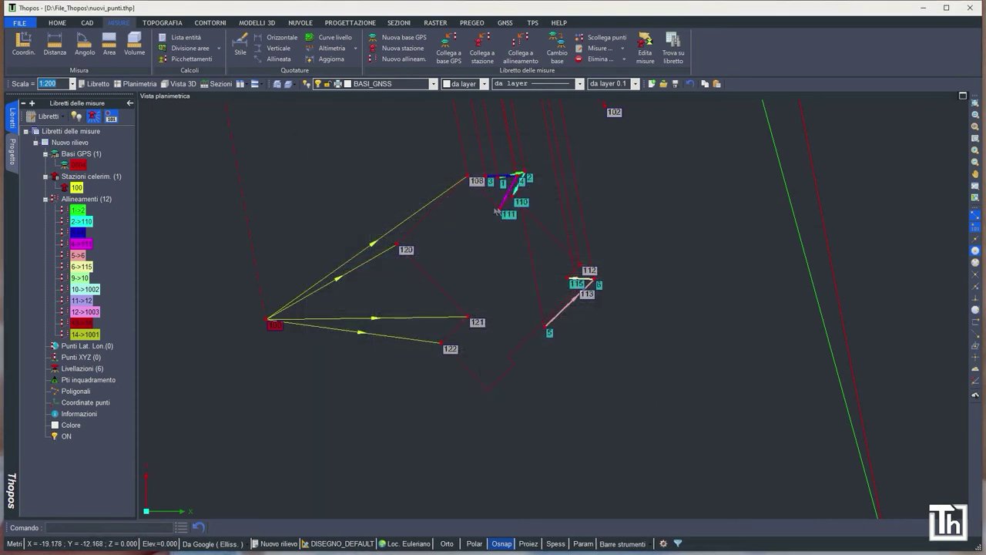
# Make PUNTI_RILIEVO the current layer and place a new topographic point on the building corner between points 122 and 5.
pyautogui.click(432, 84)
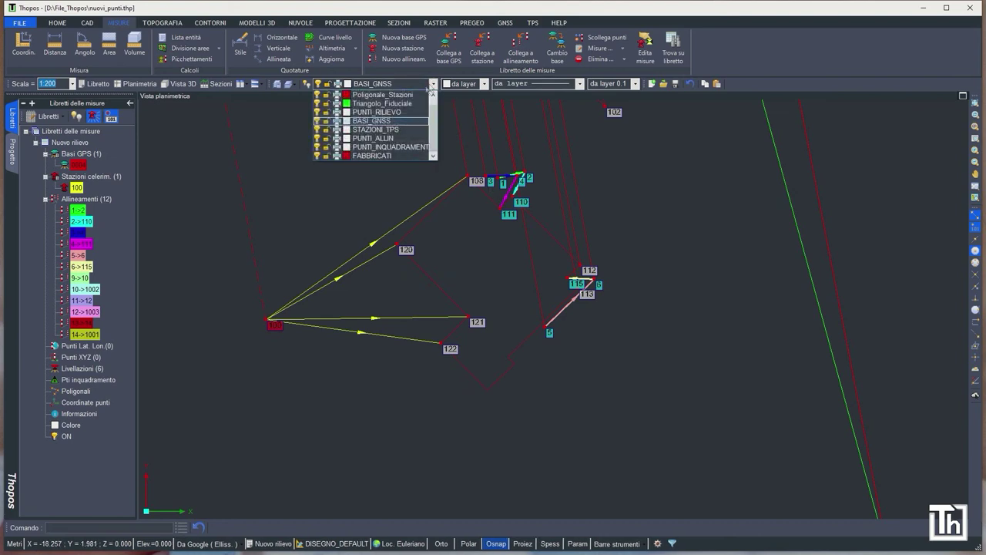
pyautogui.click(390, 112)
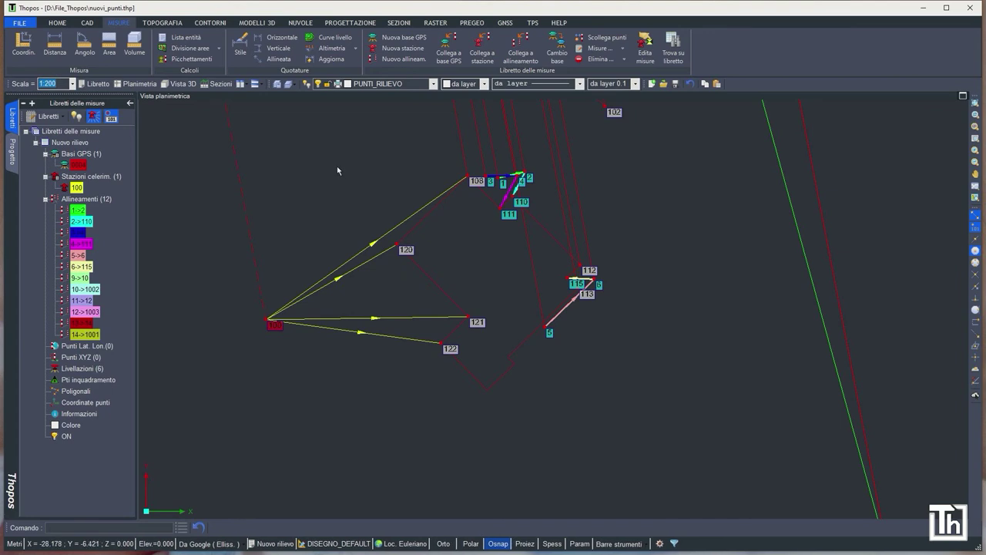
pyautogui.click(162, 22)
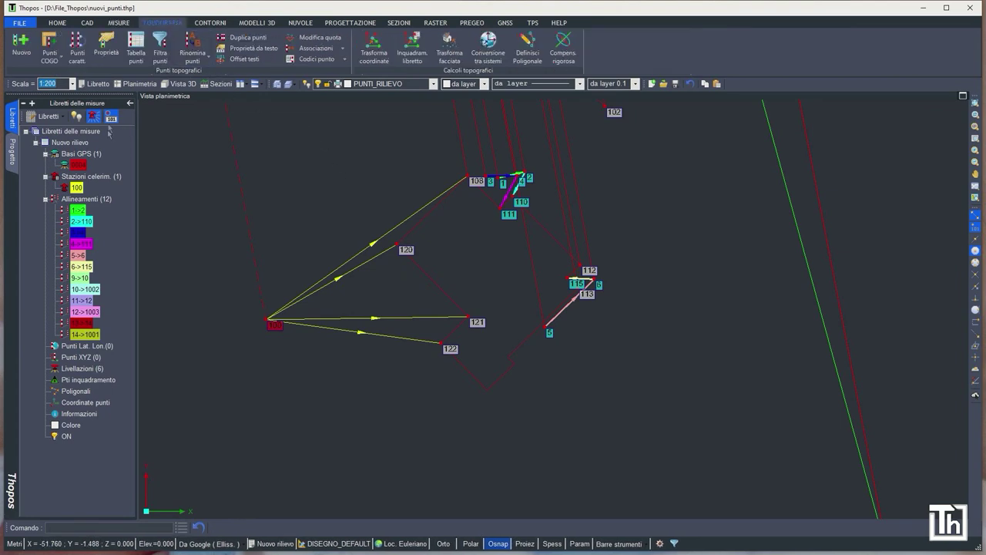
pyautogui.click(26, 51)
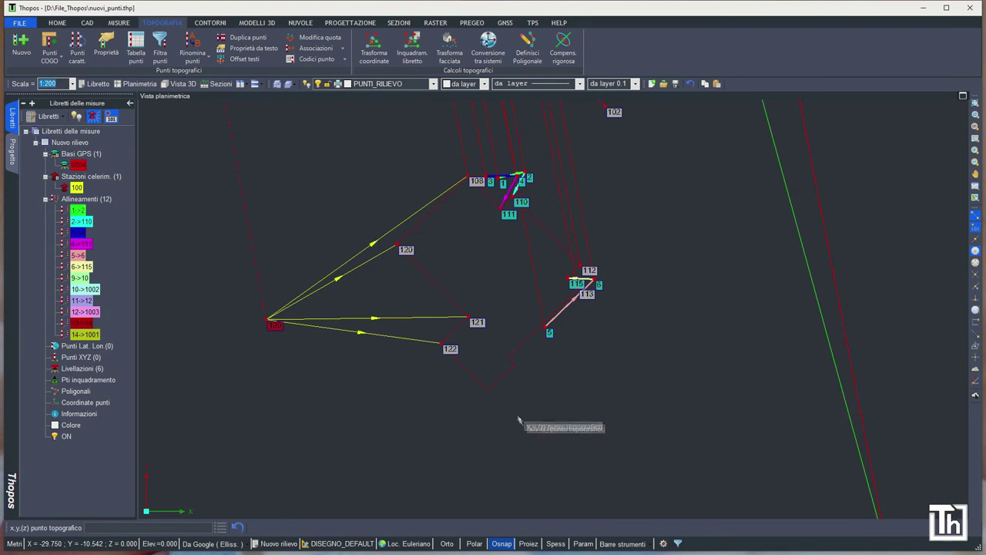
pyautogui.click(483, 391)
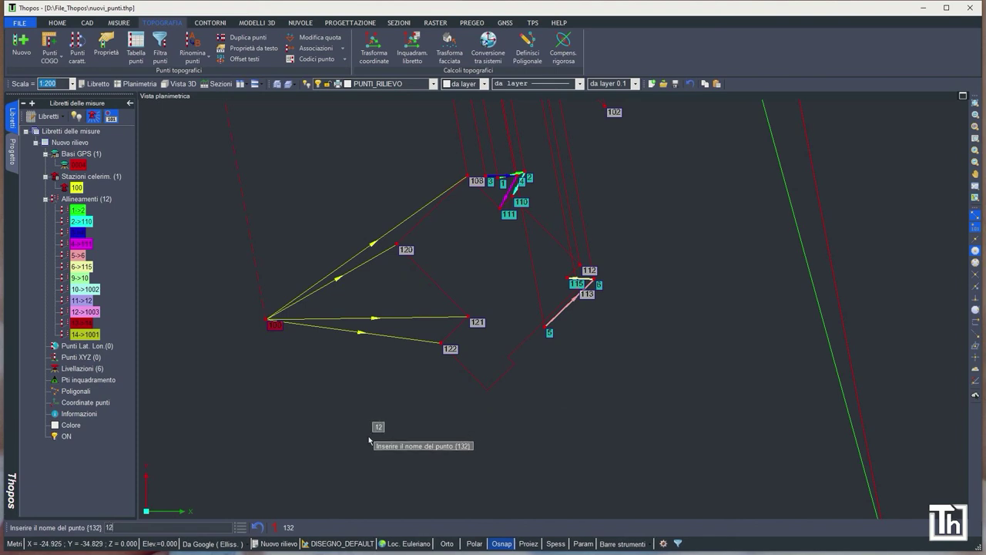
# Name the new point and accept description Spigolo fabbricato, code SF and elevation 58.297.
pyautogui.press('Return')
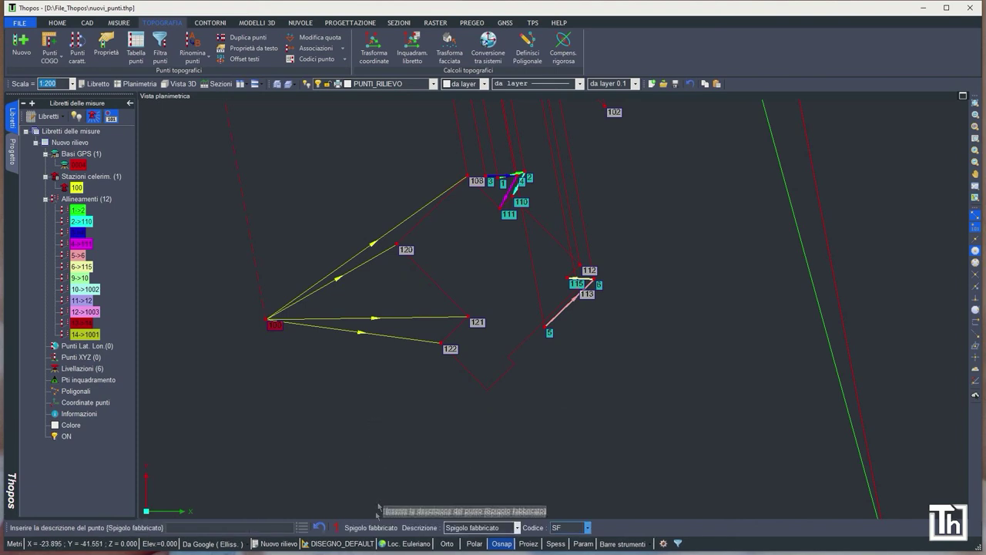
pyautogui.press('Return')
pyautogui.press('Return')
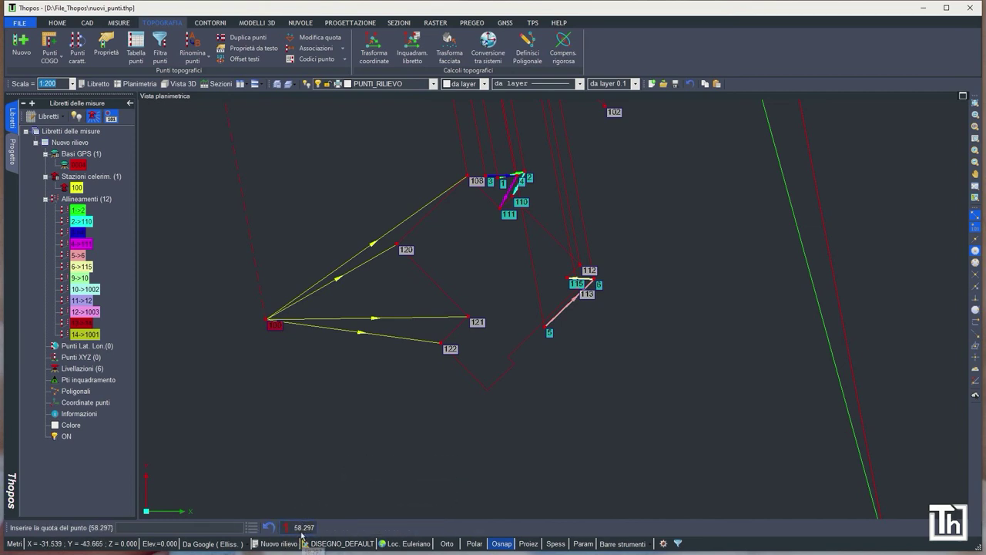
pyautogui.press('Return')
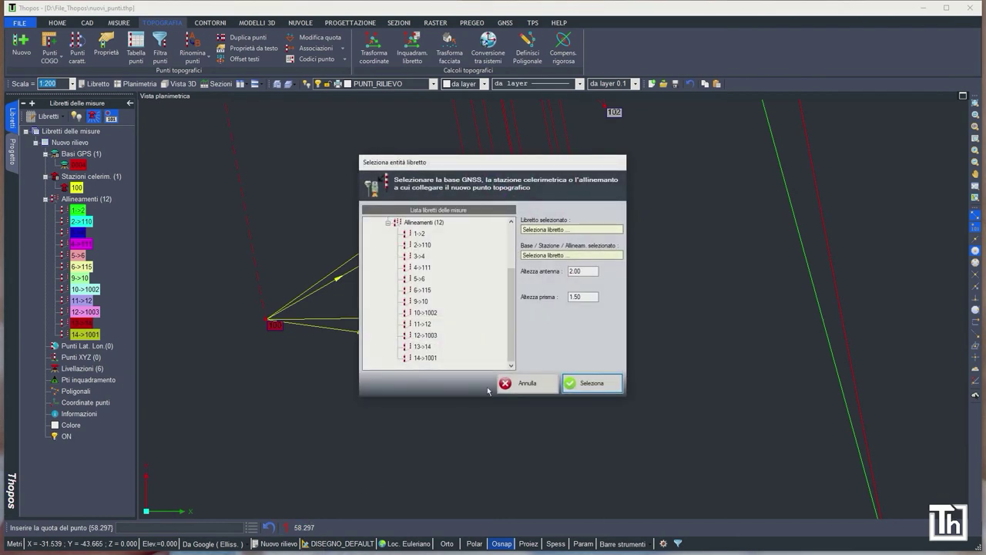
# Link the new topographic point to total station setup 100 of Nuovo rilievo with a prism height of 1.50.
pyautogui.moveTo(512, 322); pyautogui.dragTo(517, 274)
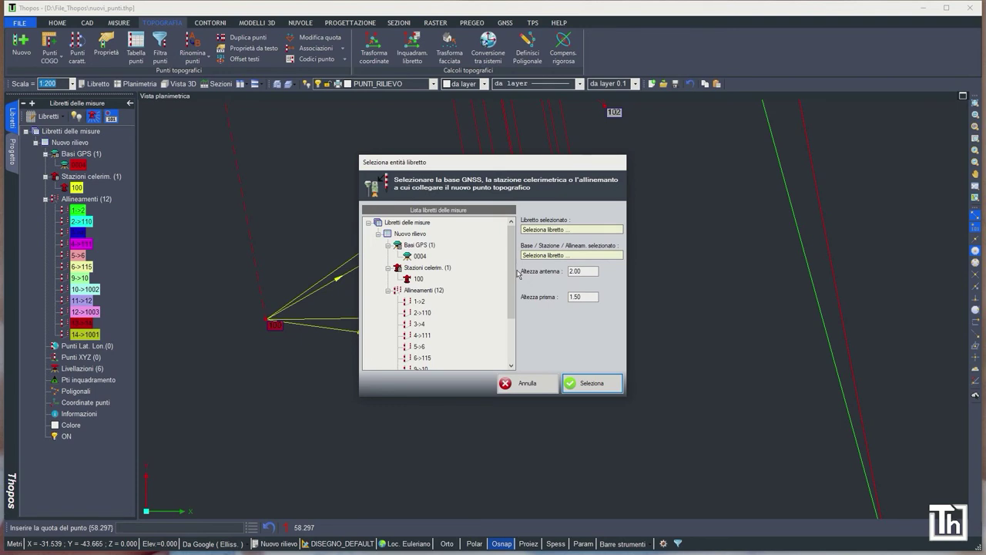
pyautogui.click(419, 279)
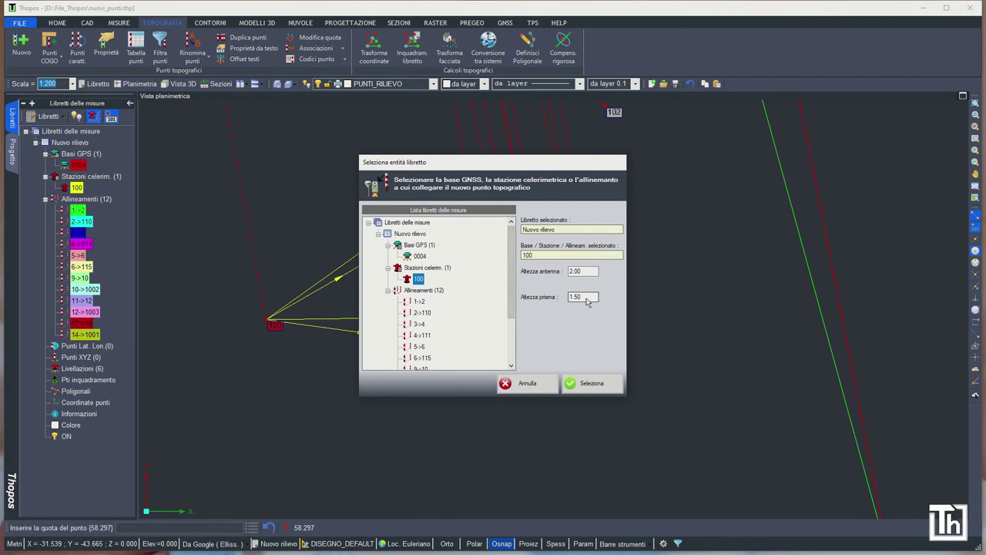
pyautogui.click(590, 390)
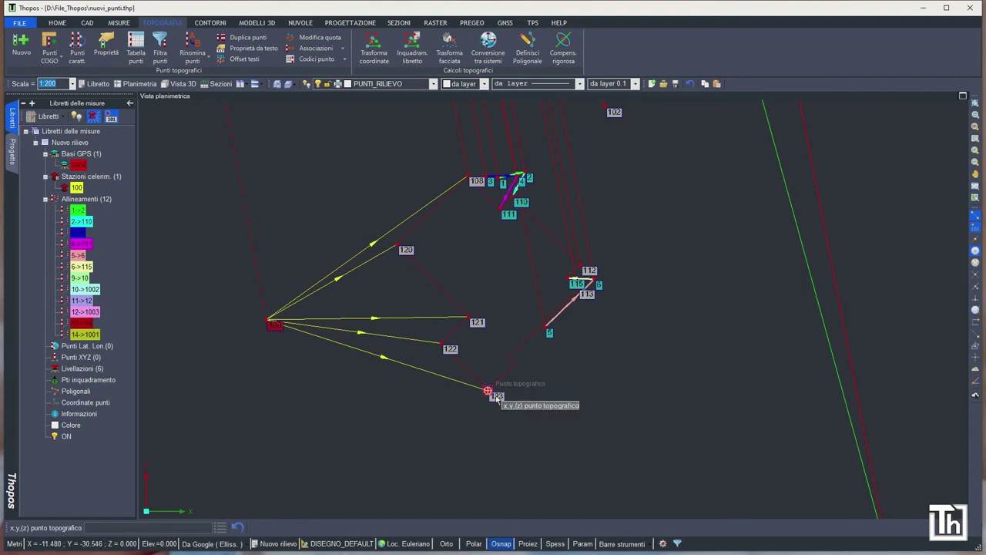
pyautogui.moveTo(497, 396)
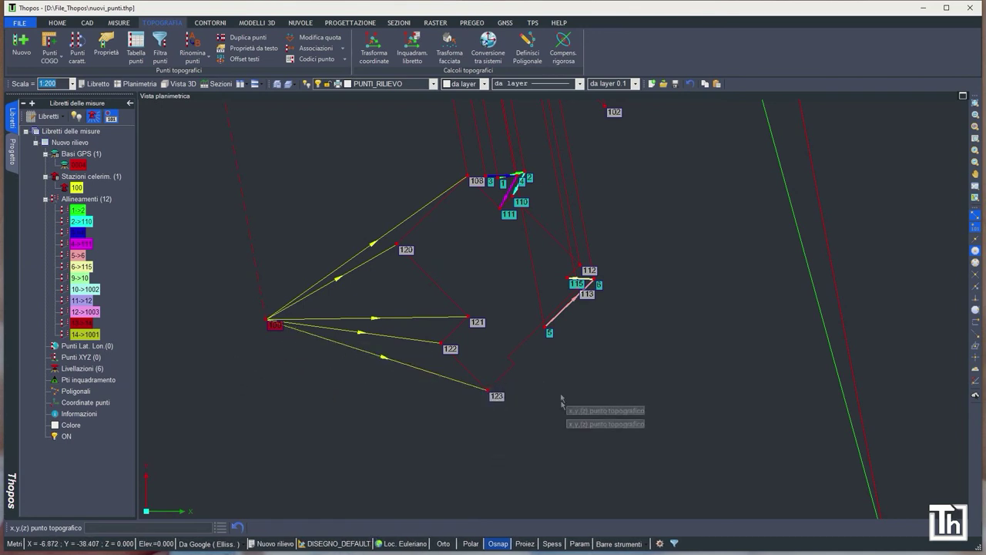
# Place another topographic point between points 123 and 5, accepting description Spigolo fabbricato, code SF and elevation 58.297.
pyautogui.click(515, 364)
pyautogui.press('Return')
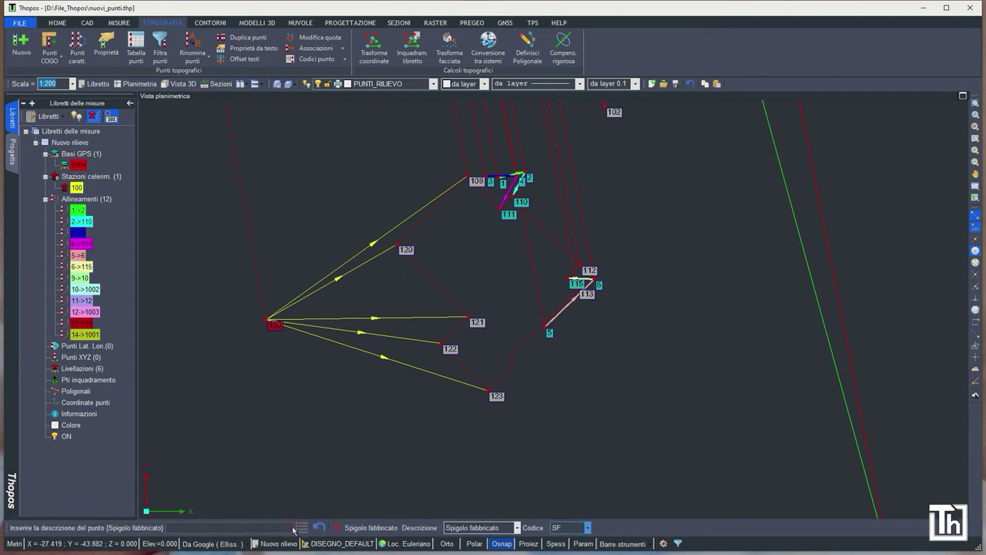
pyautogui.click(368, 524)
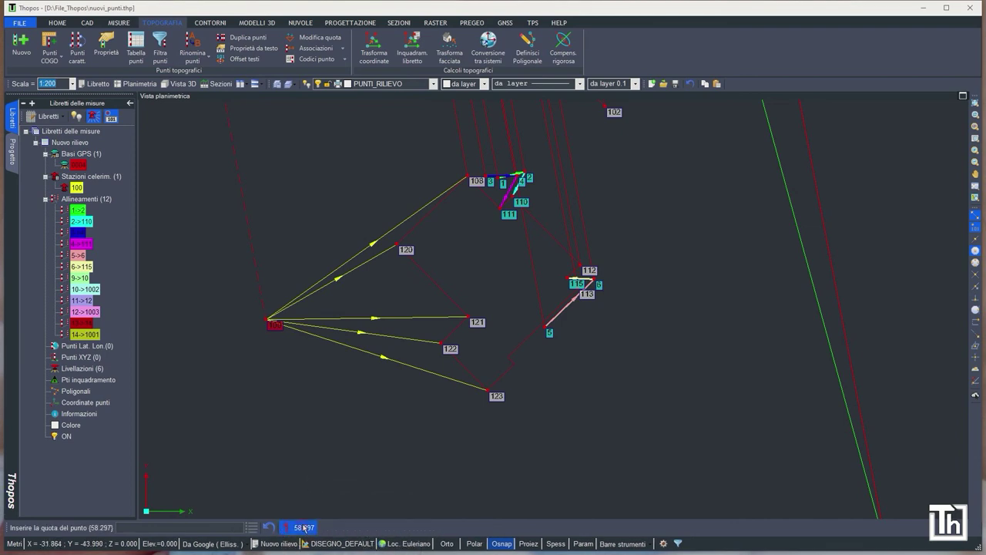
pyautogui.click(284, 528)
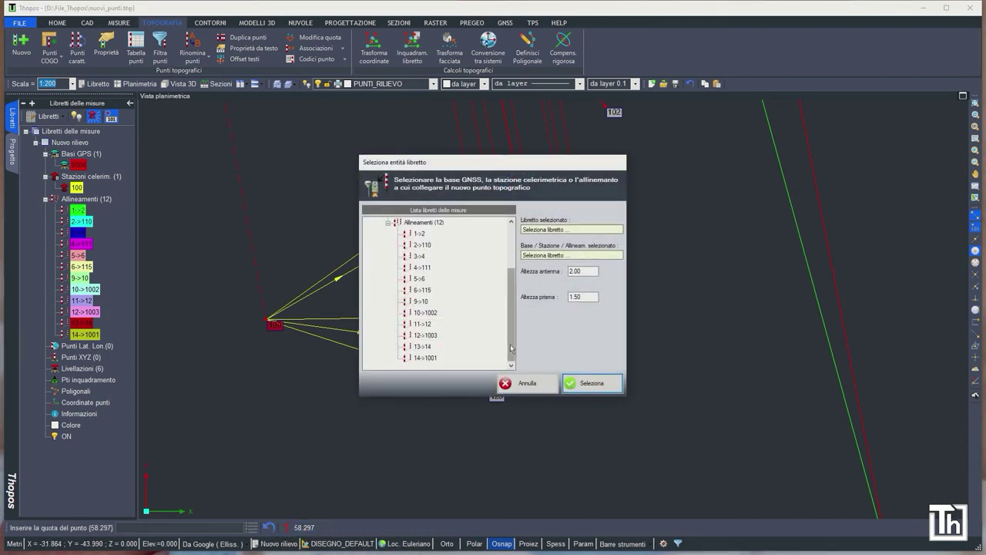
# Link the new point to GPS base 0004 with antenna height 2.00 and end point insertion.
pyautogui.scroll(3, 419, 284)
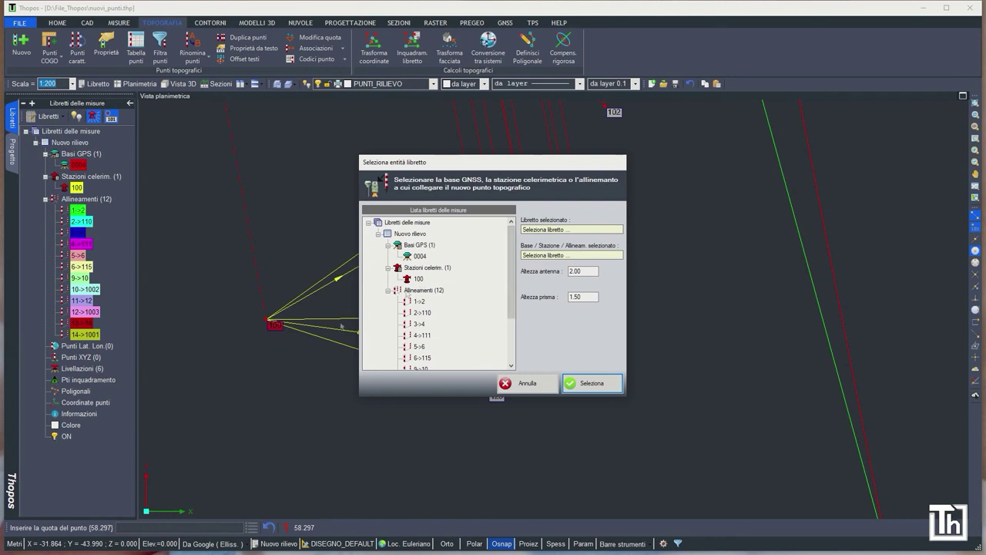
pyautogui.click(417, 257)
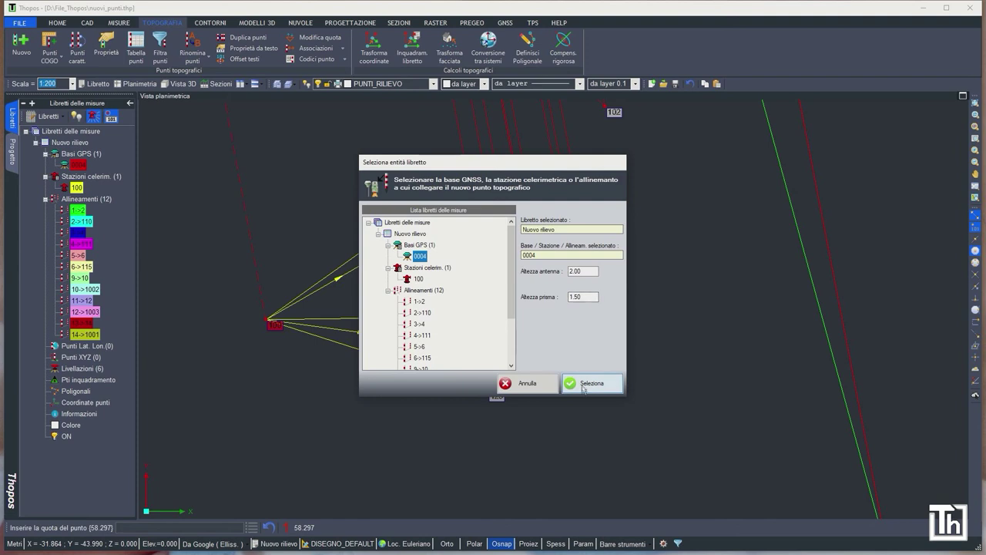
pyautogui.click(583, 384)
pyautogui.scroll(-2, 550, 317)
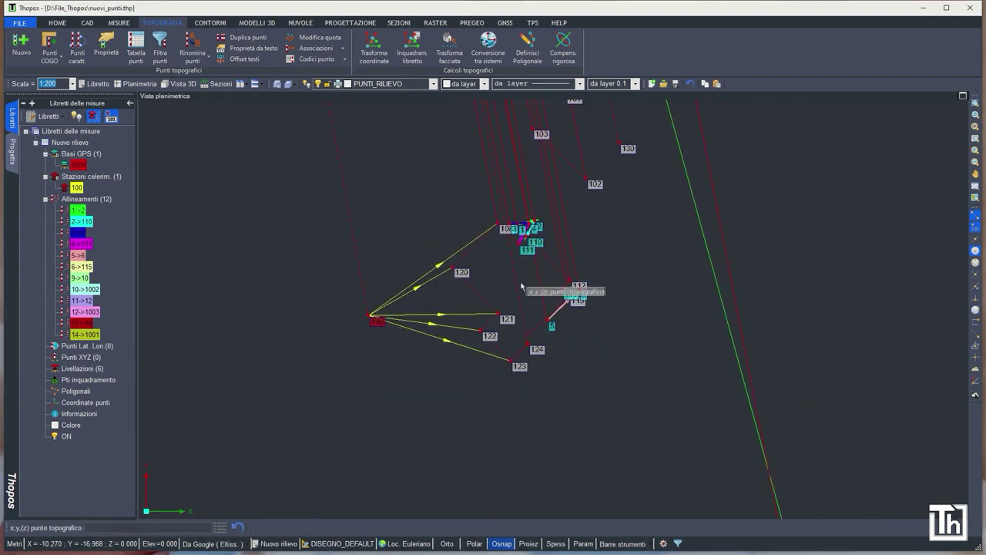
pyautogui.moveTo(518, 287)
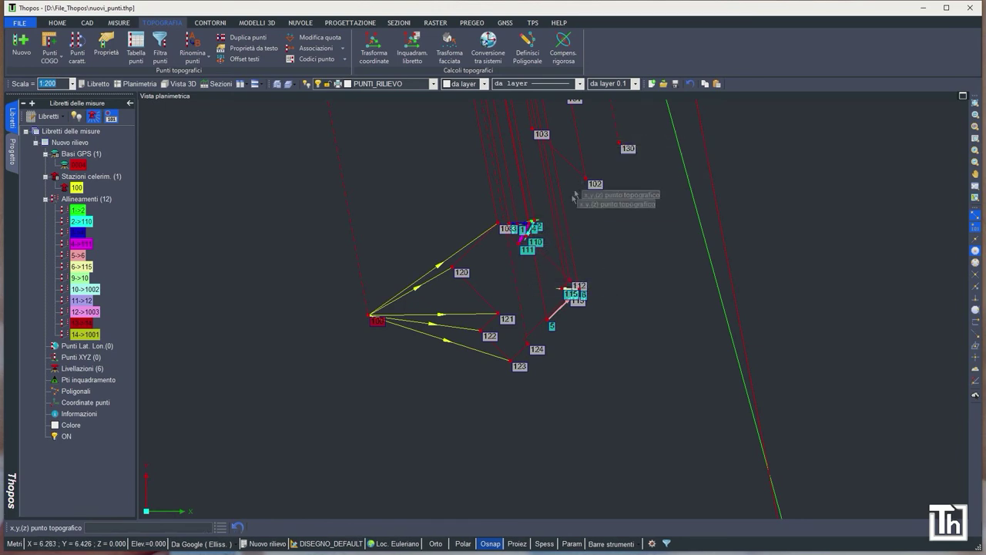
pyautogui.moveTo(574, 199)
pyautogui.mouseDown(button='middle')
pyautogui.moveTo(537, 243)
pyautogui.moveTo(529, 285)
pyautogui.mouseUp(button='middle')
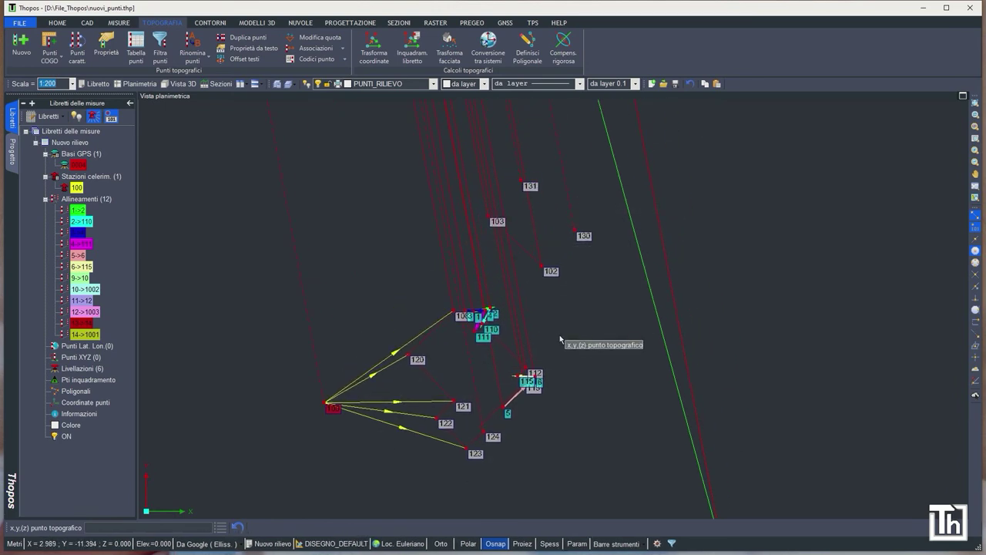
pyautogui.press('Escape')
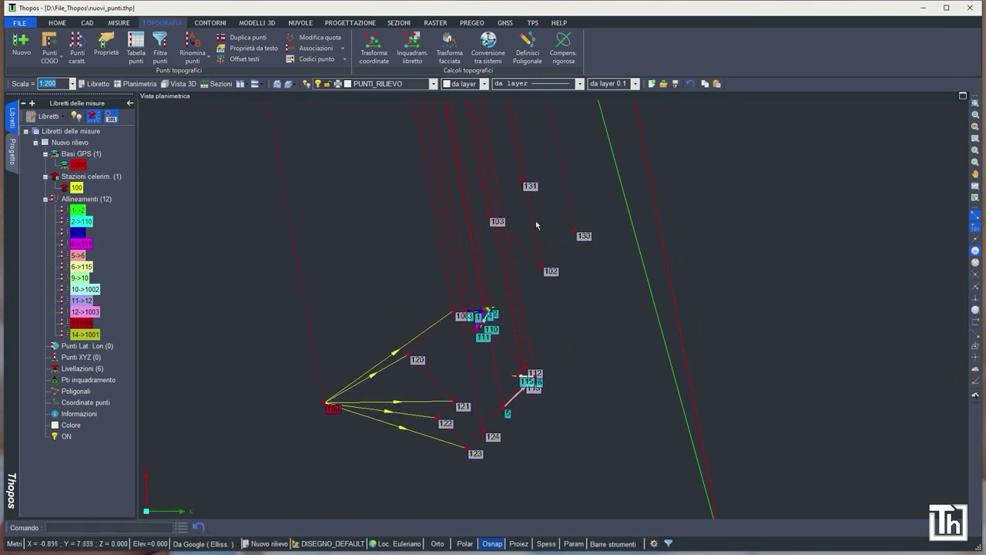
# Examine the GNSS measurements from base 0004 to points 100, 102 and 130, including the supplementary data and solution type.
pyautogui.moveTo(535, 225)
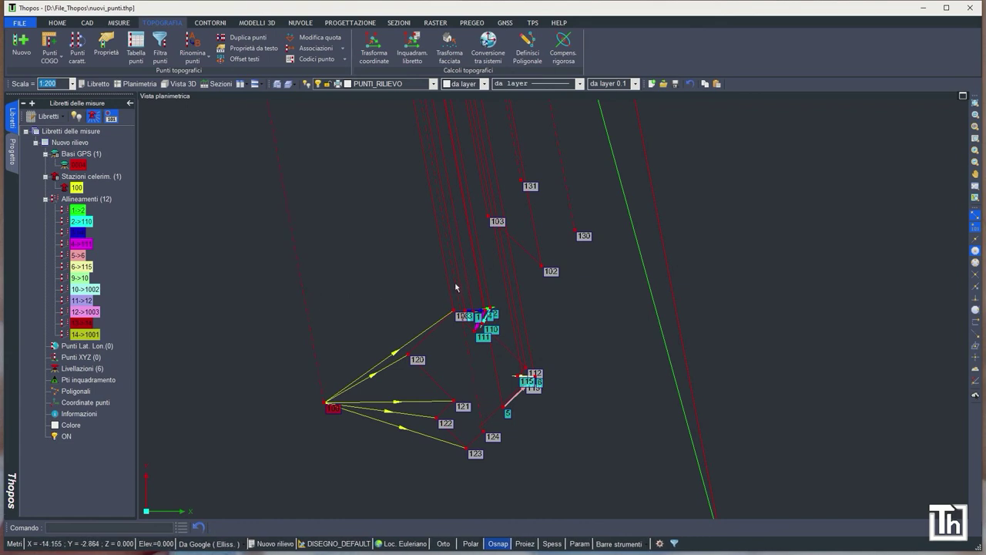
pyautogui.moveTo(455, 288)
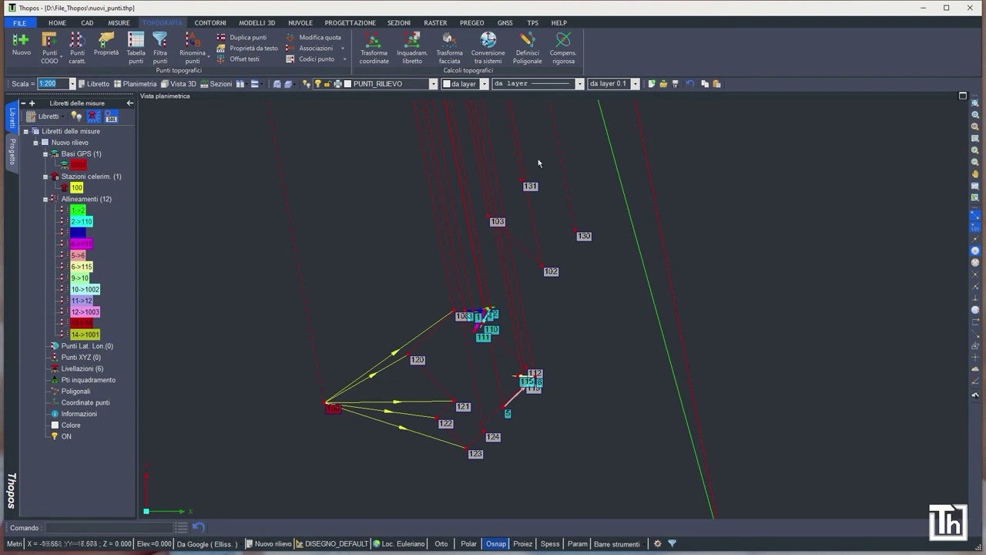
pyautogui.doubleClick(296, 249)
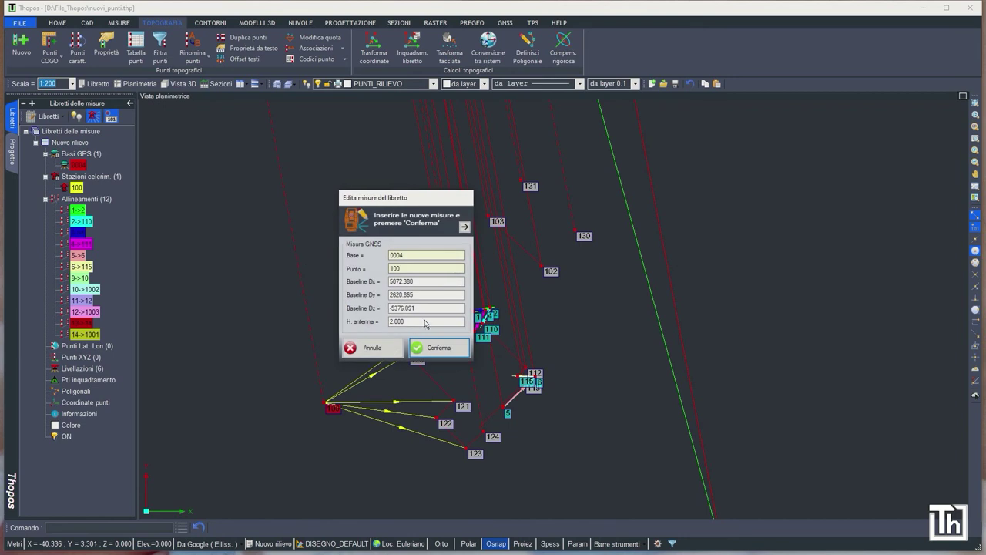
pyautogui.click(464, 227)
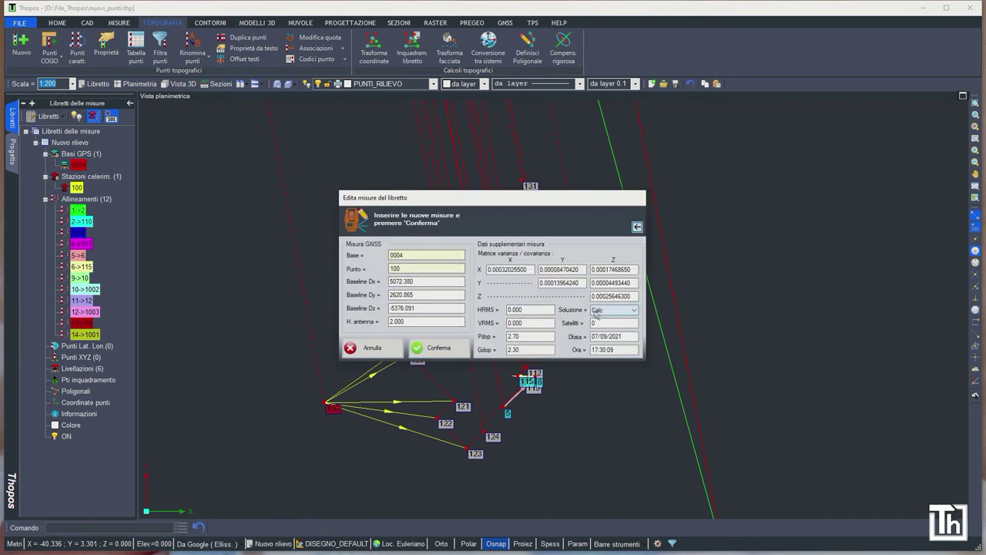
pyautogui.click(371, 350)
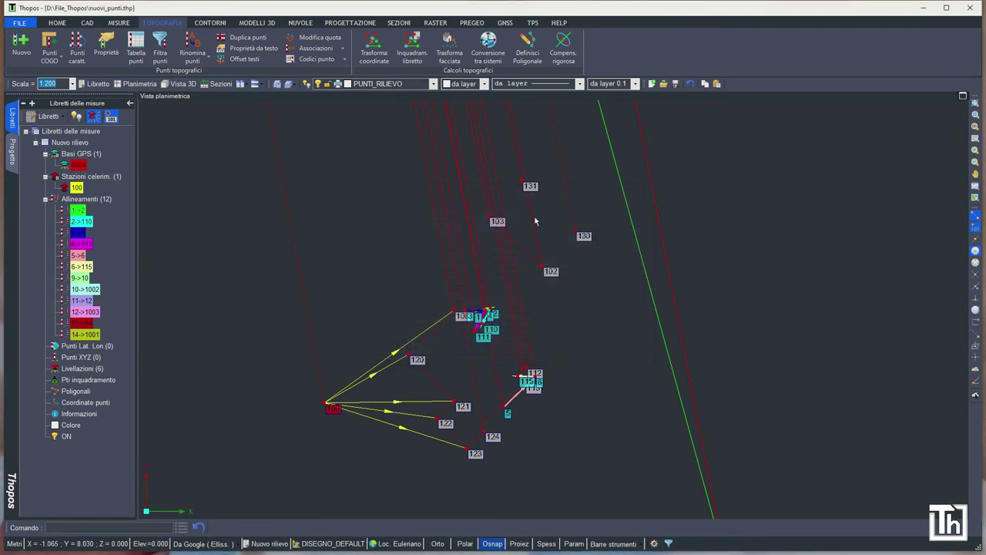
pyautogui.doubleClick(534, 221)
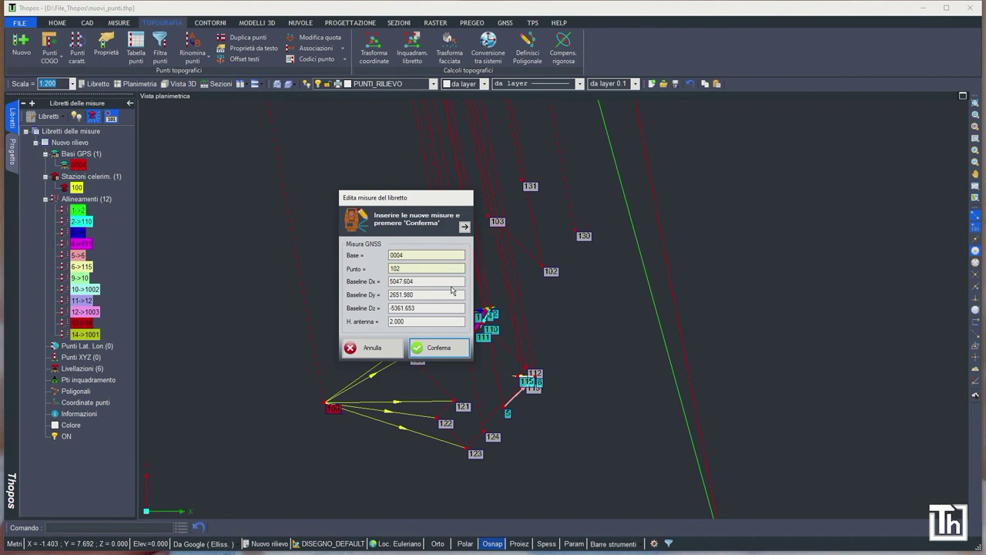
pyautogui.click(464, 226)
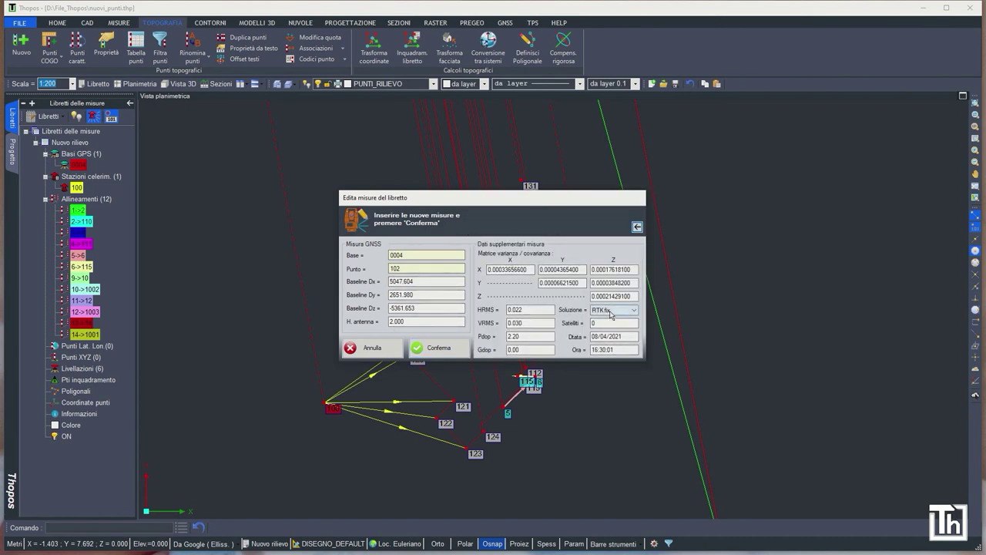
pyautogui.click(436, 347)
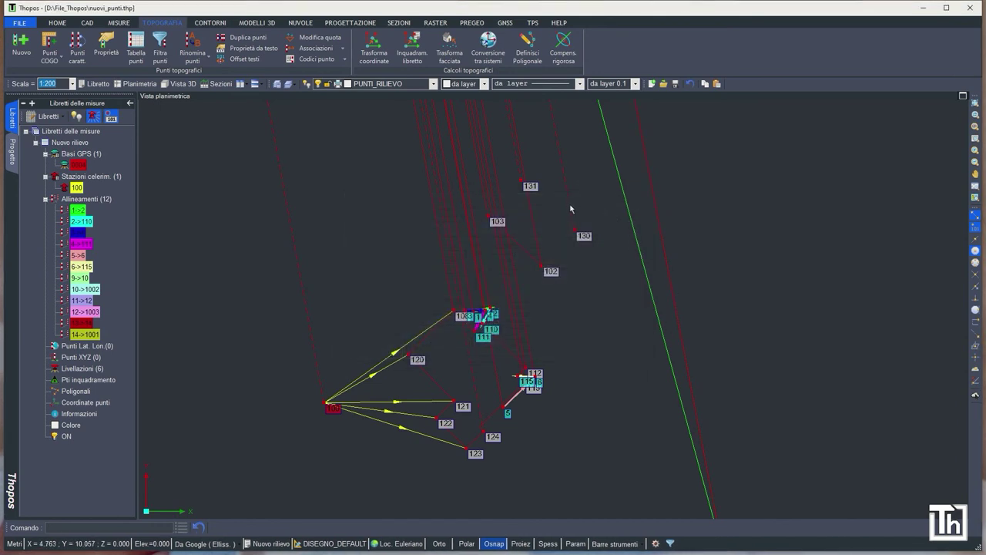
pyautogui.doubleClick(571, 208)
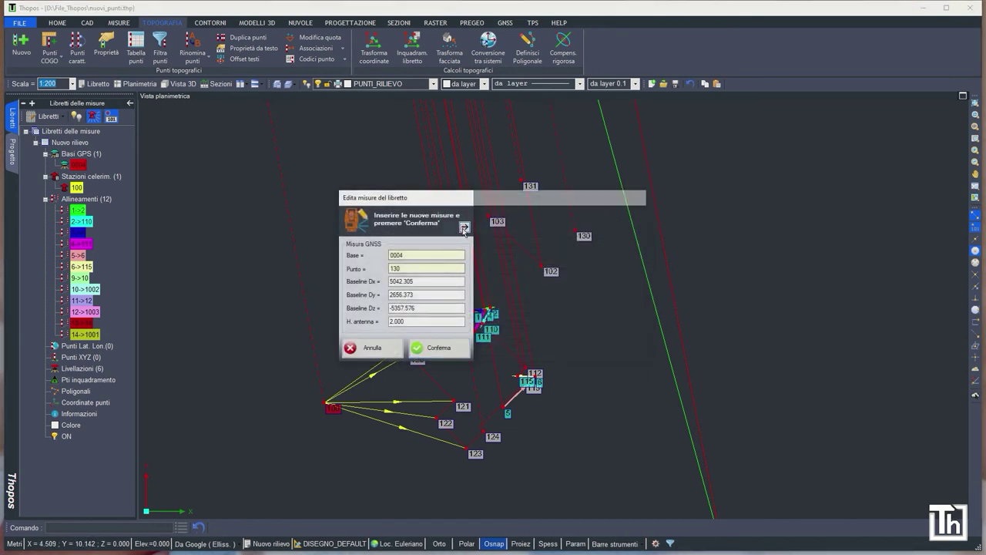
pyautogui.click(464, 226)
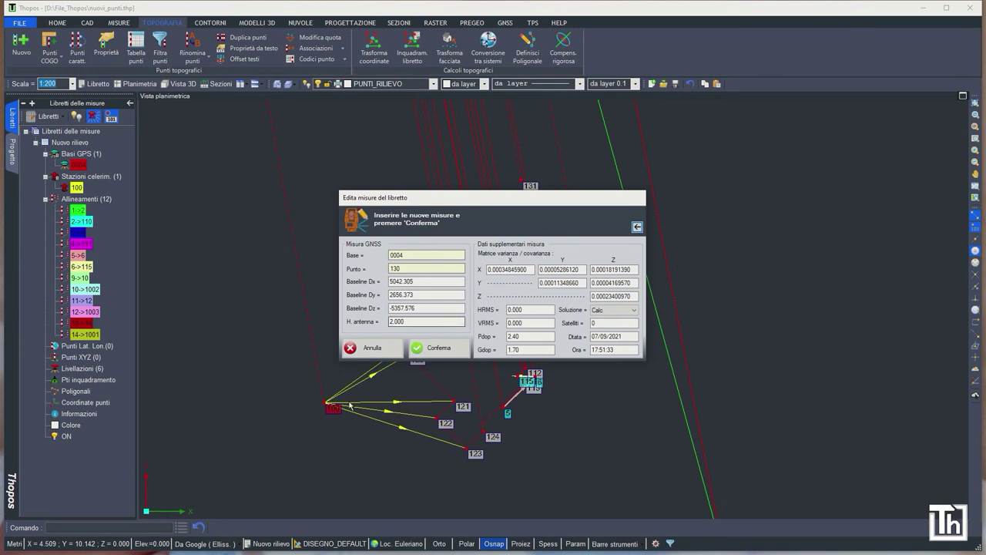
pyautogui.click(356, 353)
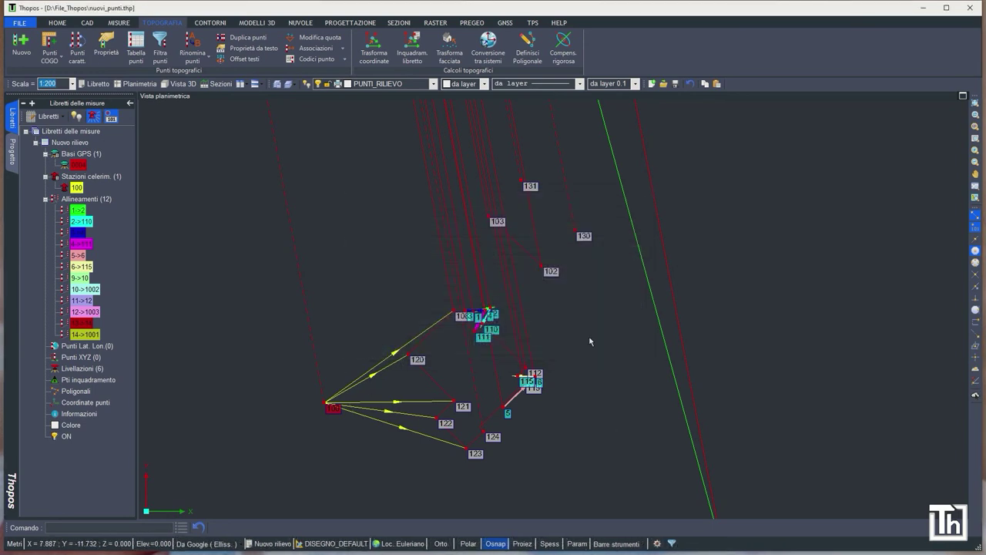
# Review the field-book measurements of GPS base 0004 and of station 100 in Nuovo rilievo.
pyautogui.moveTo(520, 363)
pyautogui.mouseDown(button='middle')
pyautogui.moveTo(579, 326)
pyautogui.moveTo(549, 342)
pyautogui.mouseUp(button='middle')
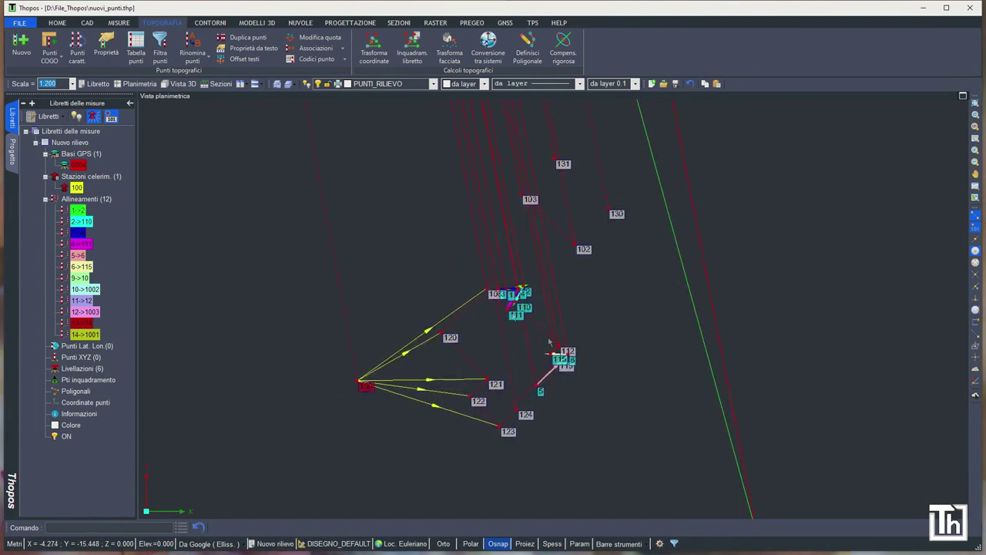
pyautogui.click(93, 84)
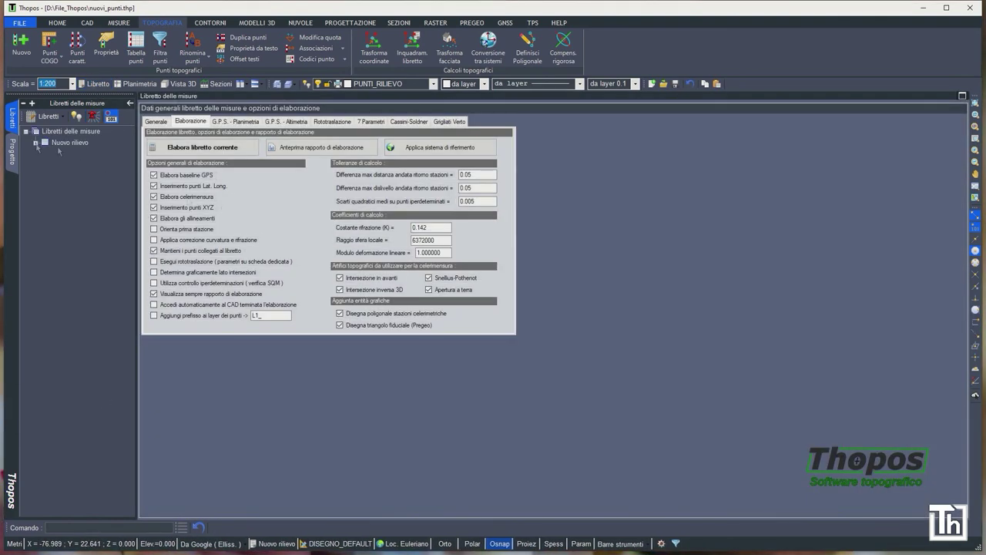
pyautogui.click(36, 143)
pyautogui.click(70, 165)
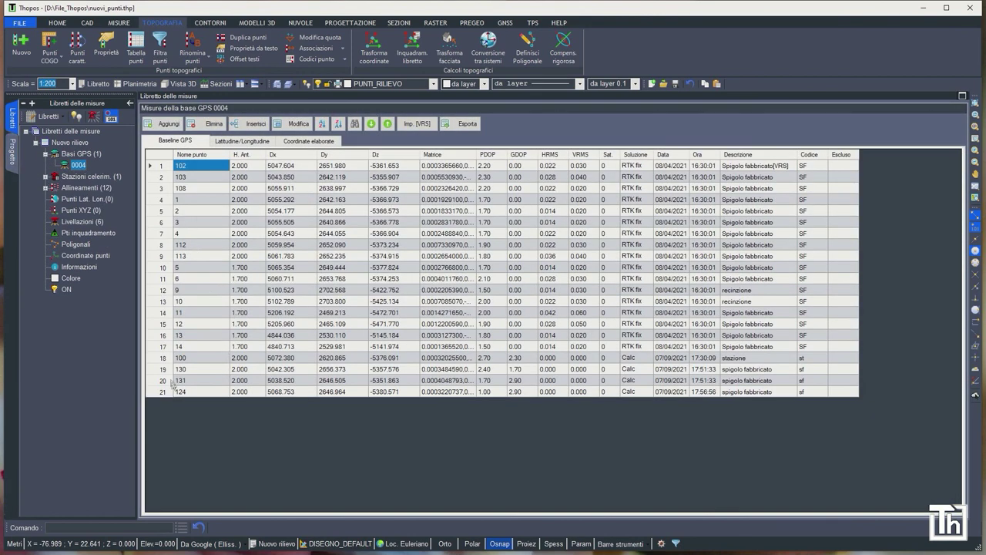
pyautogui.click(45, 177)
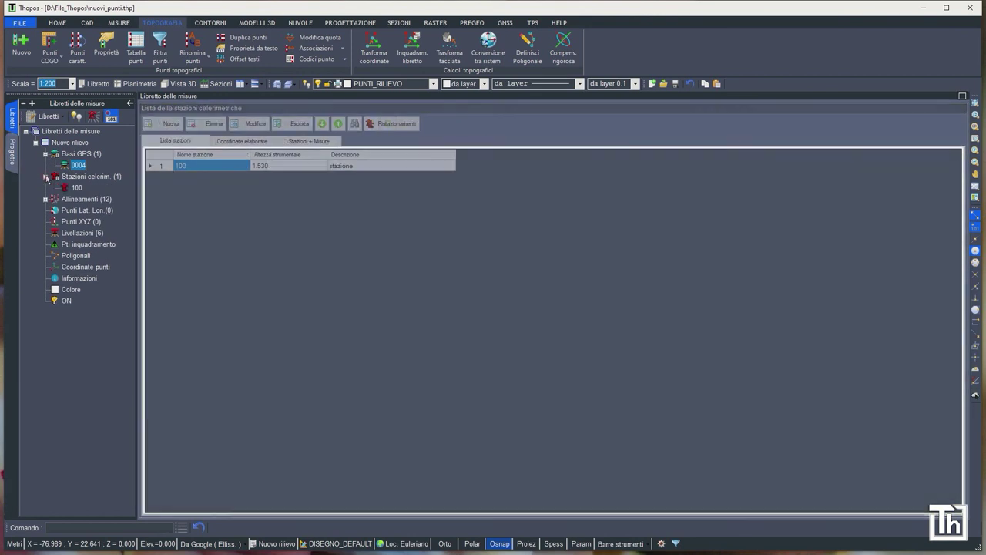
pyautogui.click(76, 187)
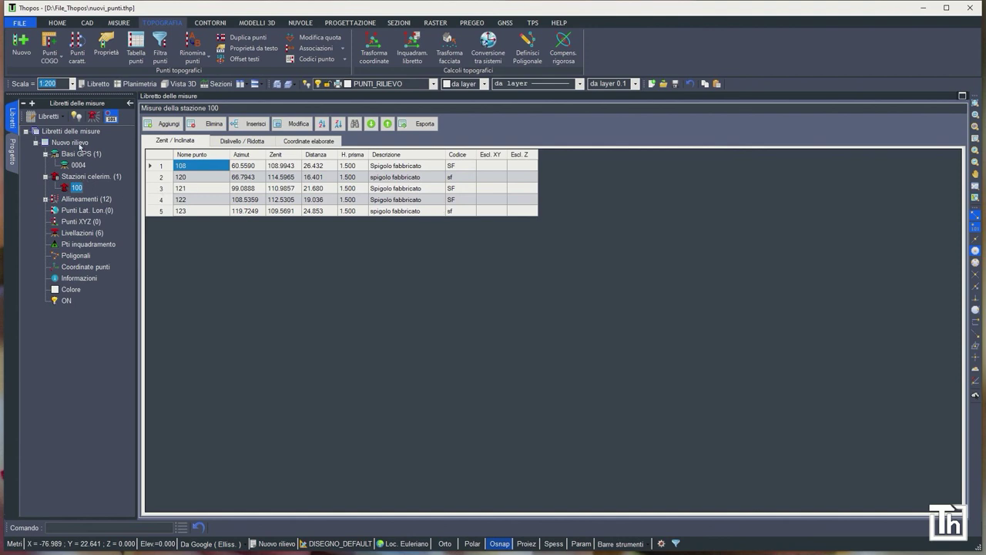
# In the Nuovo rilievo processing options, enable orienting the first station and disable inserting Lat. Long. and XYZ points.
pyautogui.click(71, 143)
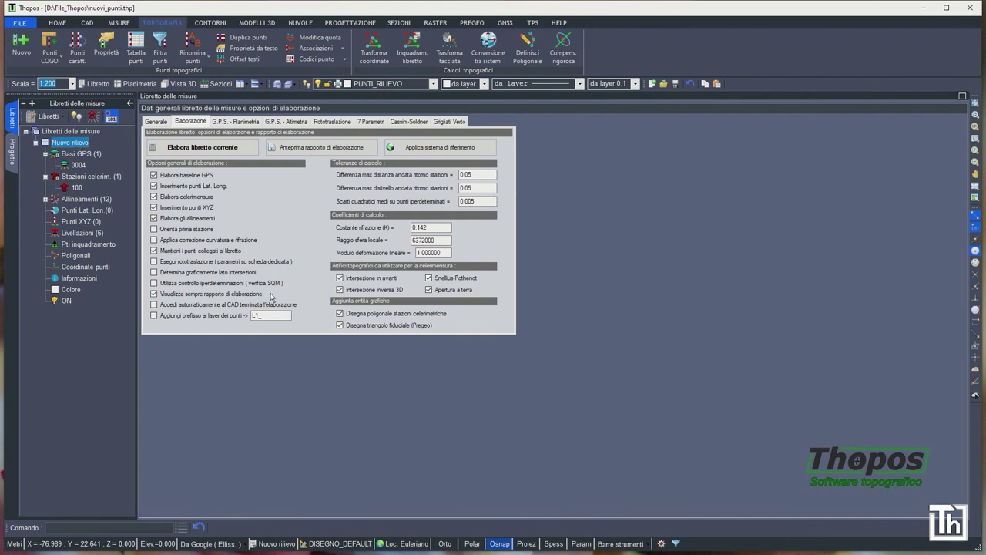
pyautogui.click(170, 230)
pyautogui.click(187, 208)
# Reprocess the current field book, keeping the graphic characteristics of already processed points, and review station 100's calculation in the processing report.
pyautogui.click(215, 148)
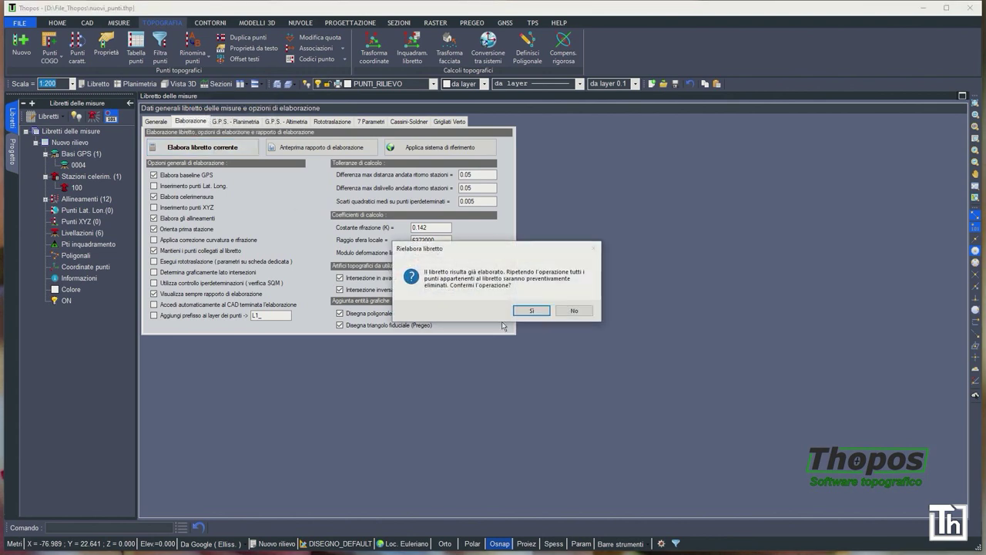
pyautogui.click(524, 313)
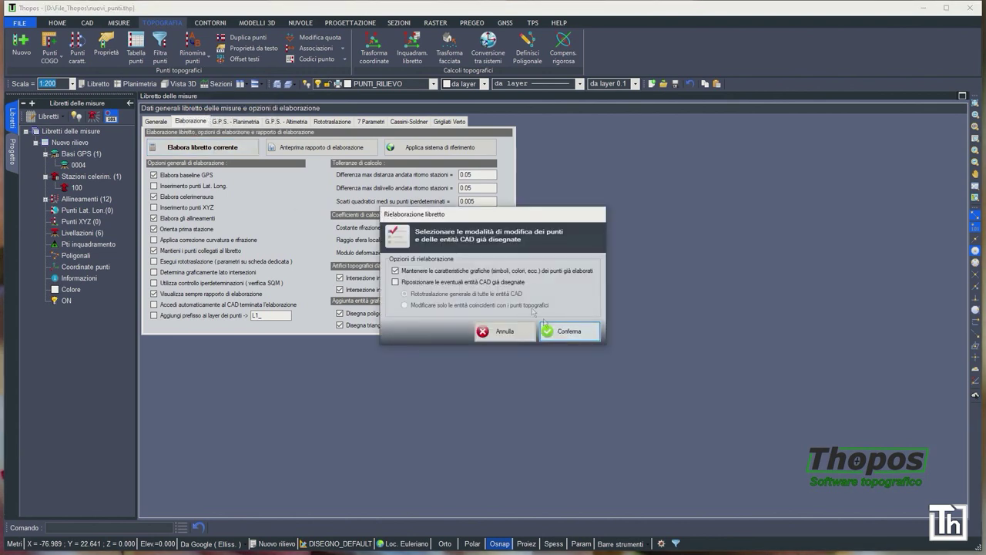
pyautogui.click(563, 333)
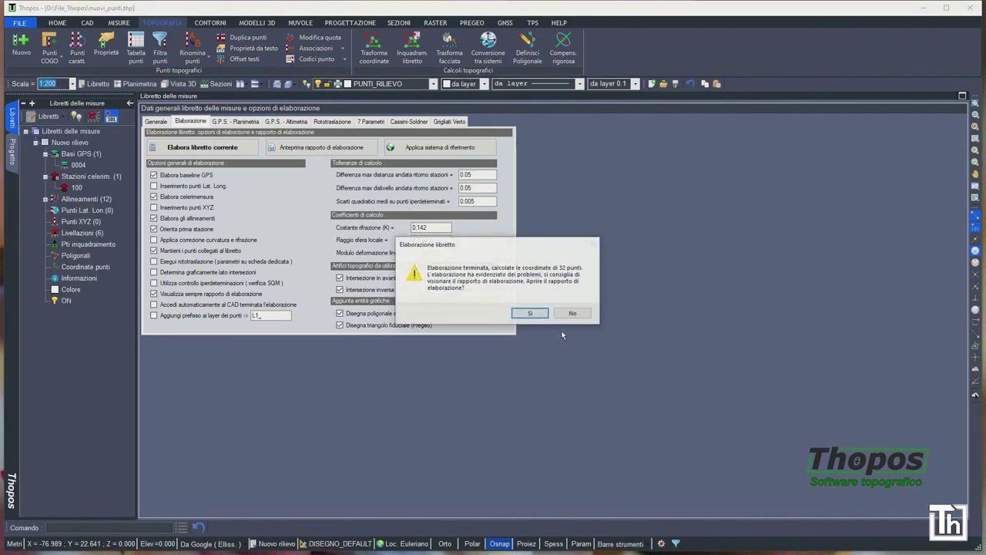
pyautogui.click(535, 314)
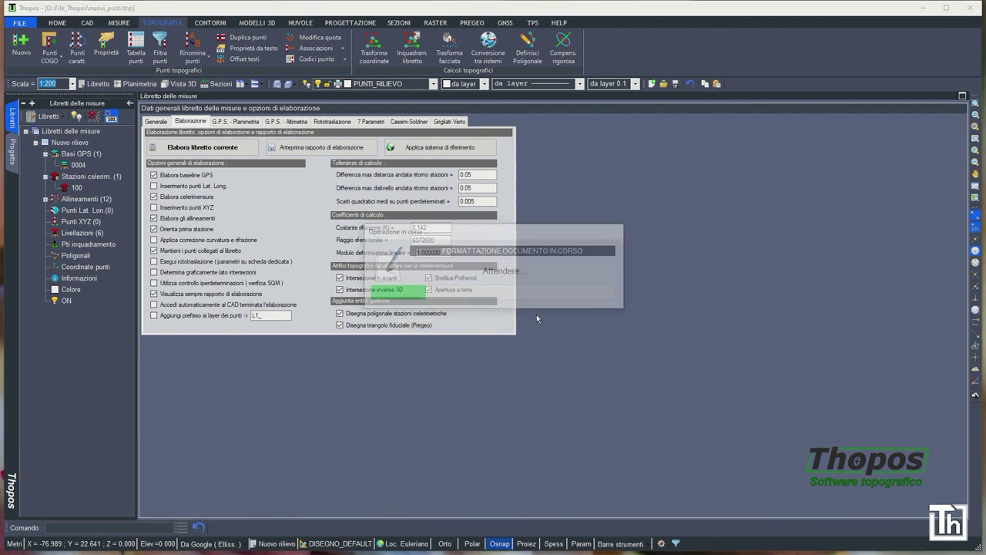
pyautogui.scroll(-6, 465, 300)
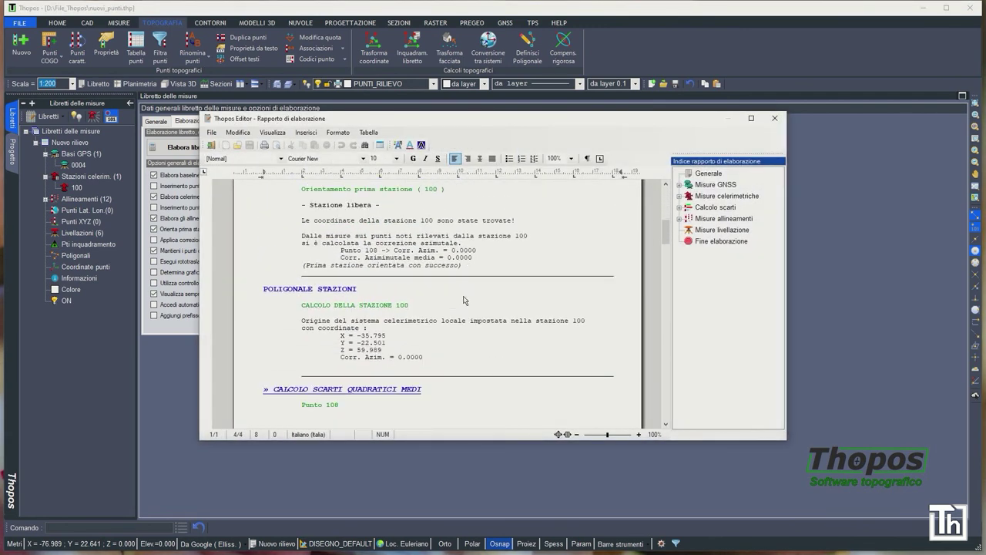
# Review the reference system transformation and the orientation of first station 100 in the report, highlighting the known point used for it.
pyautogui.scroll(4, 464, 301)
pyautogui.scroll(2, 465, 301)
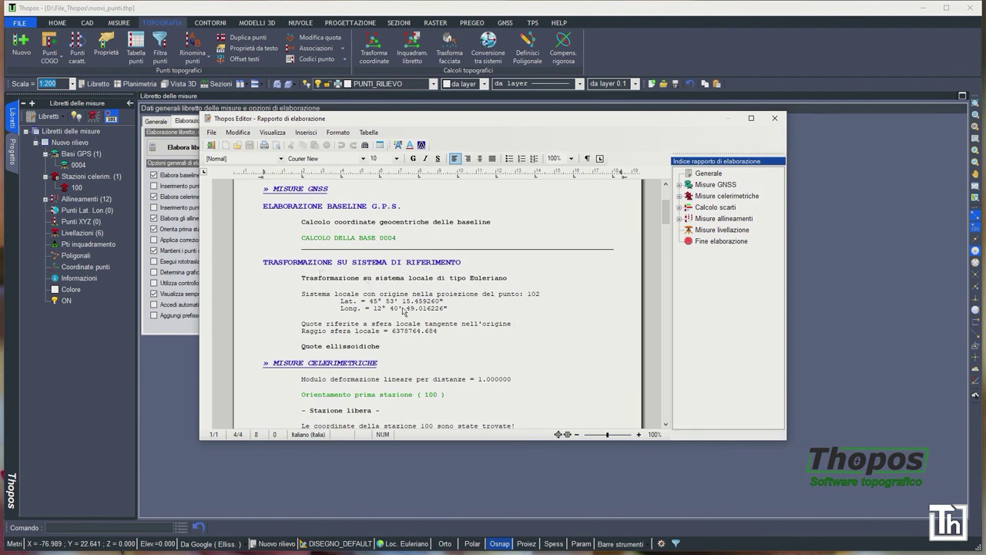
pyautogui.scroll(-2, 497, 303)
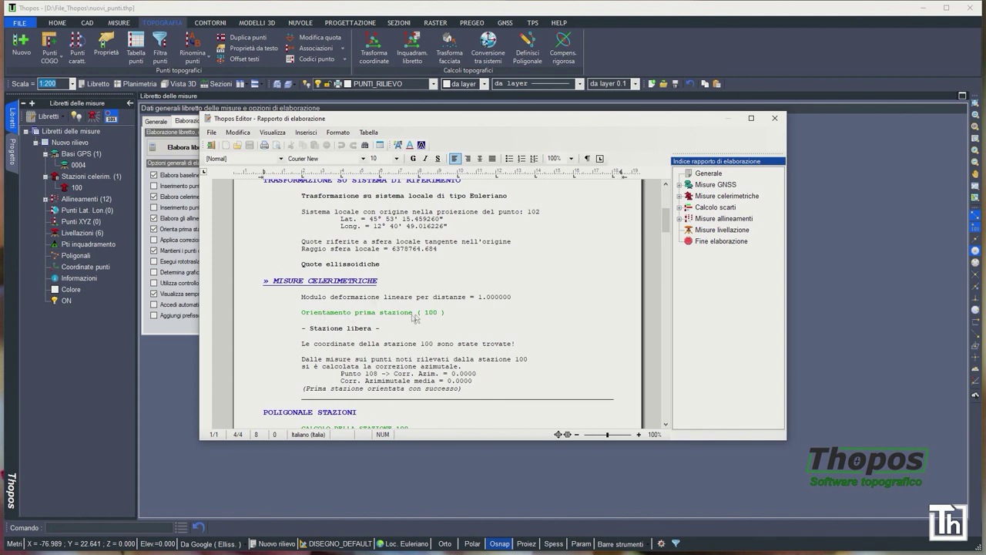
pyautogui.scroll(-1, 435, 331)
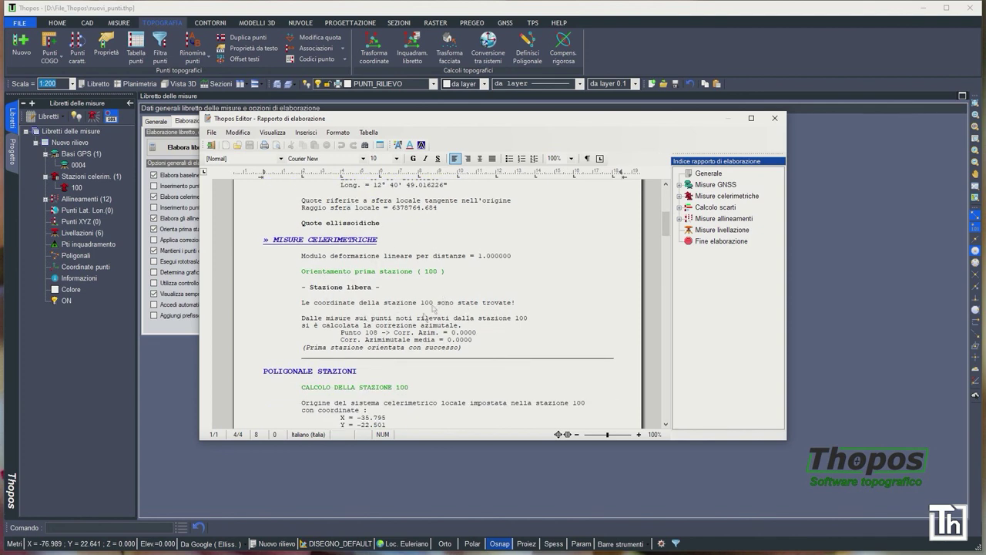
pyautogui.moveTo(342, 335); pyautogui.dragTo(379, 337)
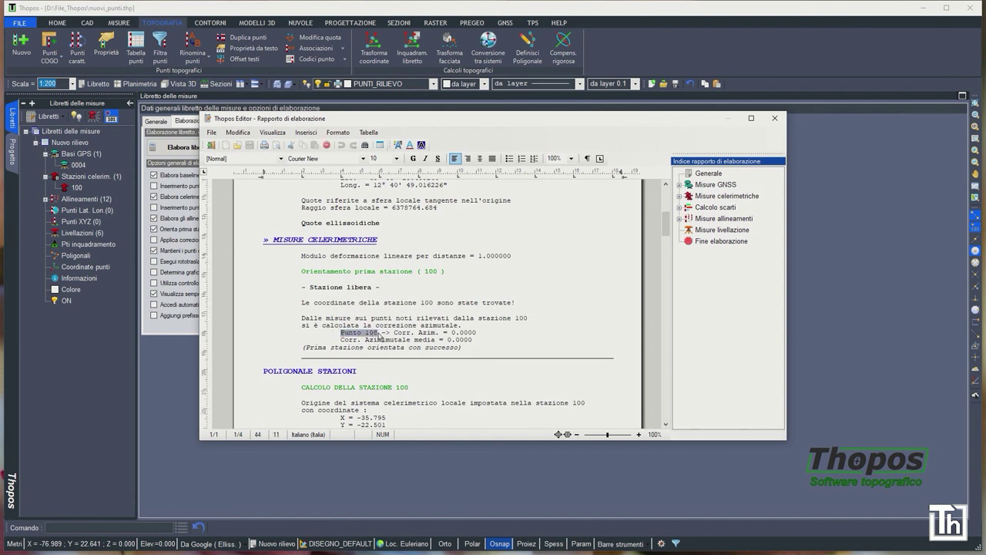
# Examine the mean square residuals of points 108 and 100 in the report, comparing GPS base 0004 with station 100.
pyautogui.scroll(-5, 382, 322)
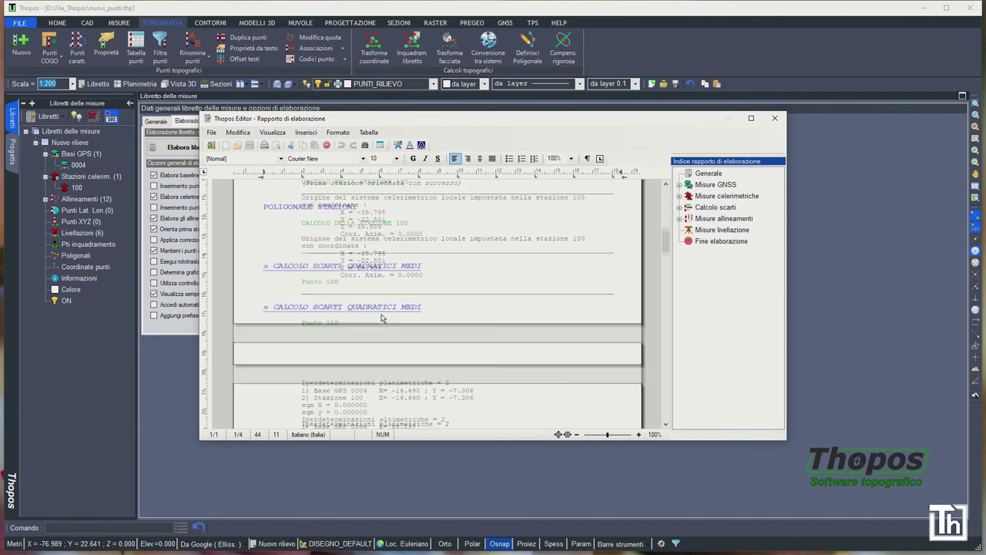
pyautogui.scroll(-3, 381, 318)
pyautogui.scroll(-3, 383, 318)
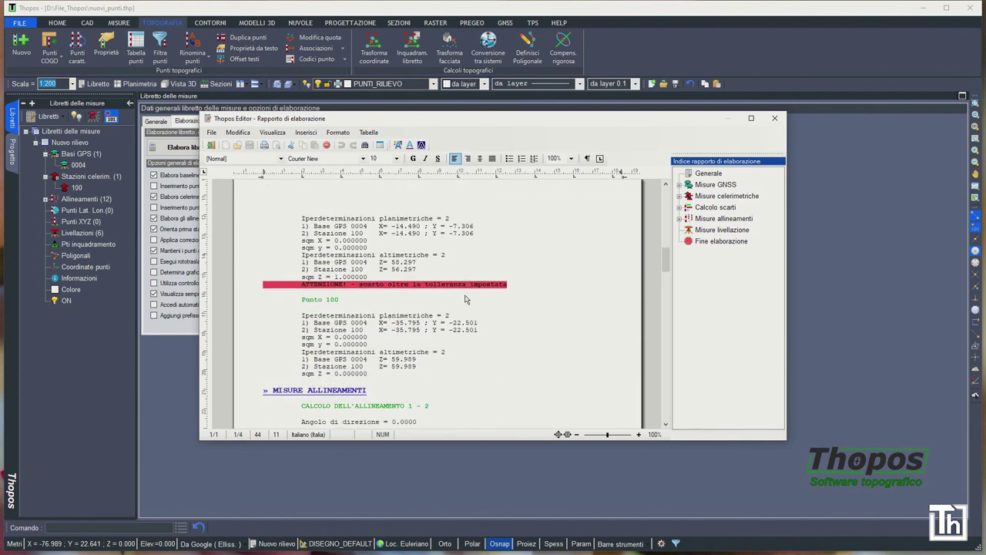
pyautogui.scroll(-4, 465, 299)
pyautogui.scroll(4, 463, 298)
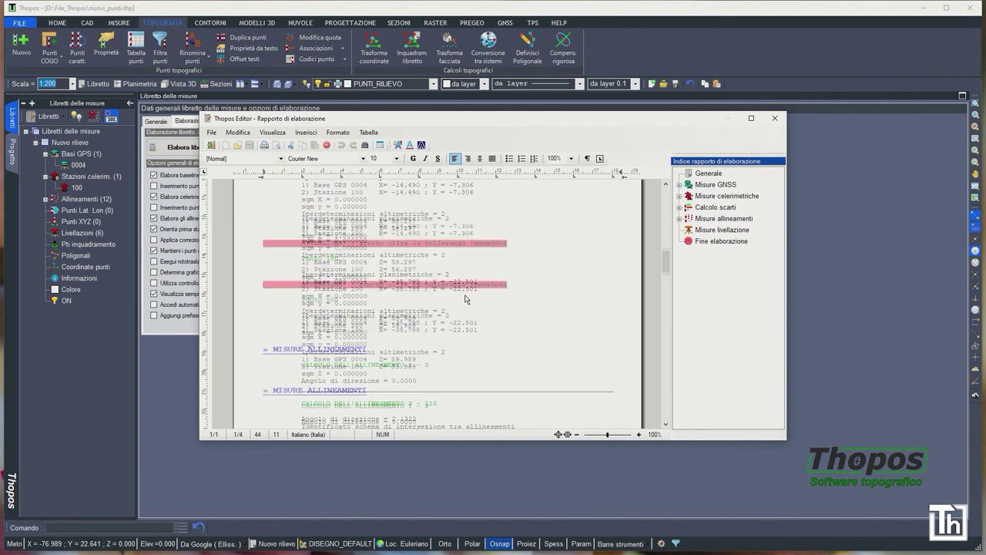
pyautogui.scroll(-3, 416, 296)
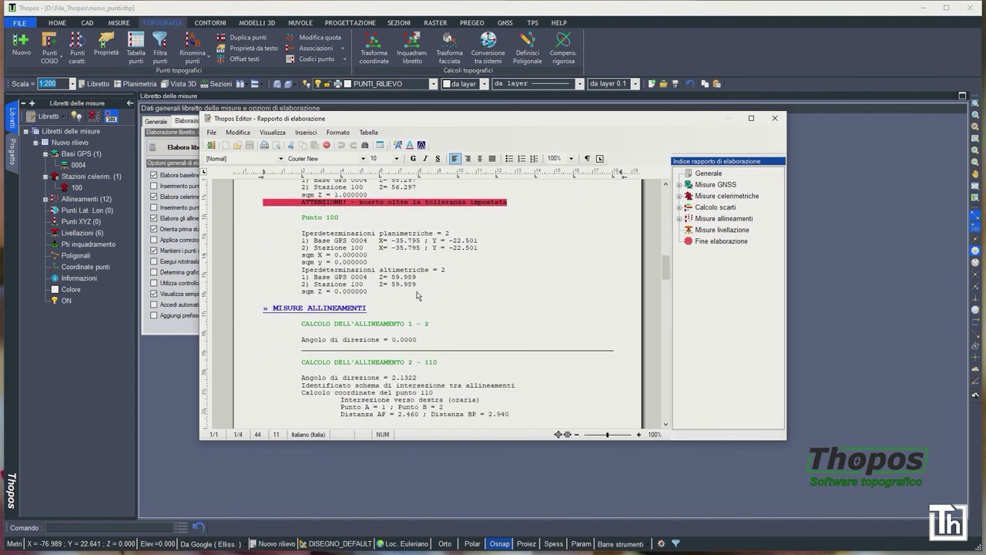
pyautogui.scroll(2, 416, 220)
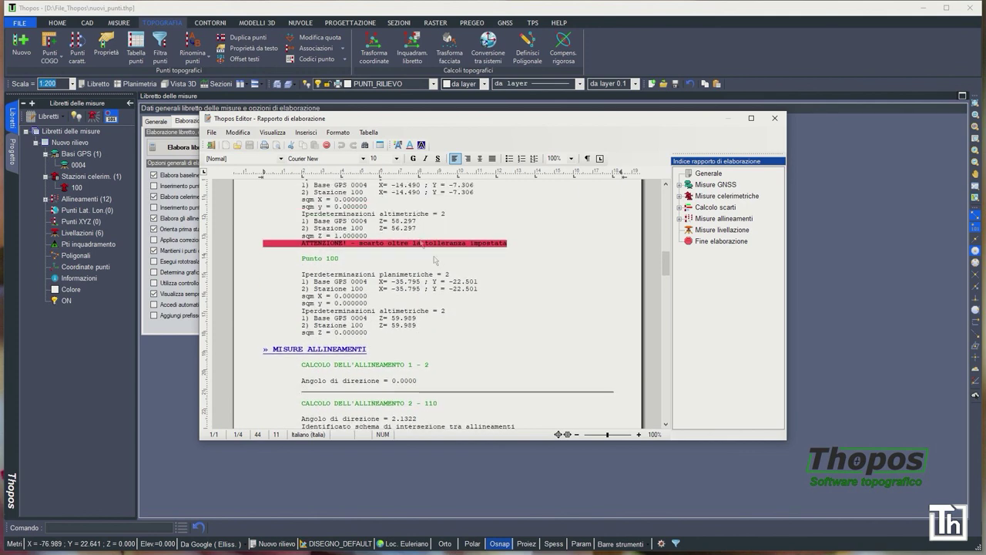
# Review the alignment calculations and the levelled points in the rest of the processing report.
pyautogui.scroll(-4, 445, 269)
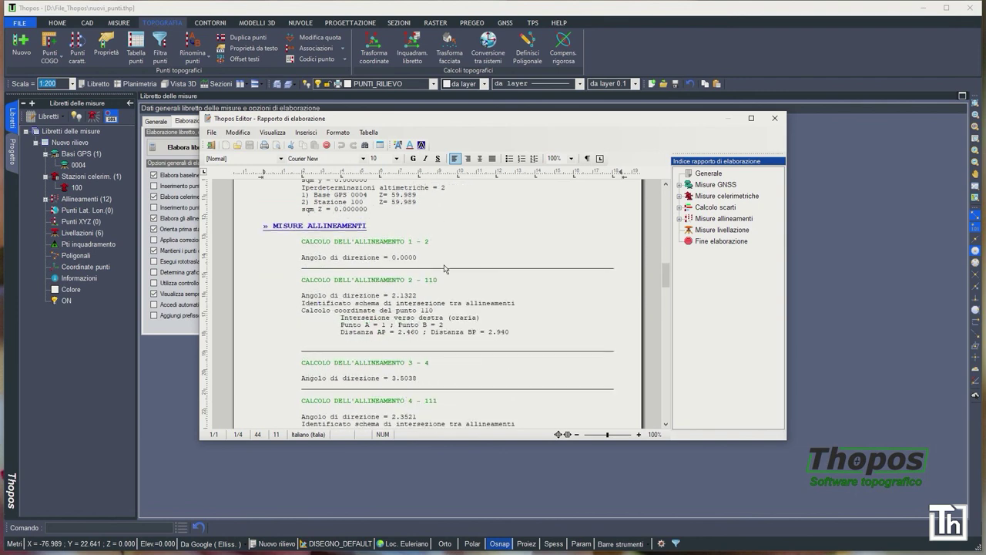
pyautogui.scroll(-20, 445, 269)
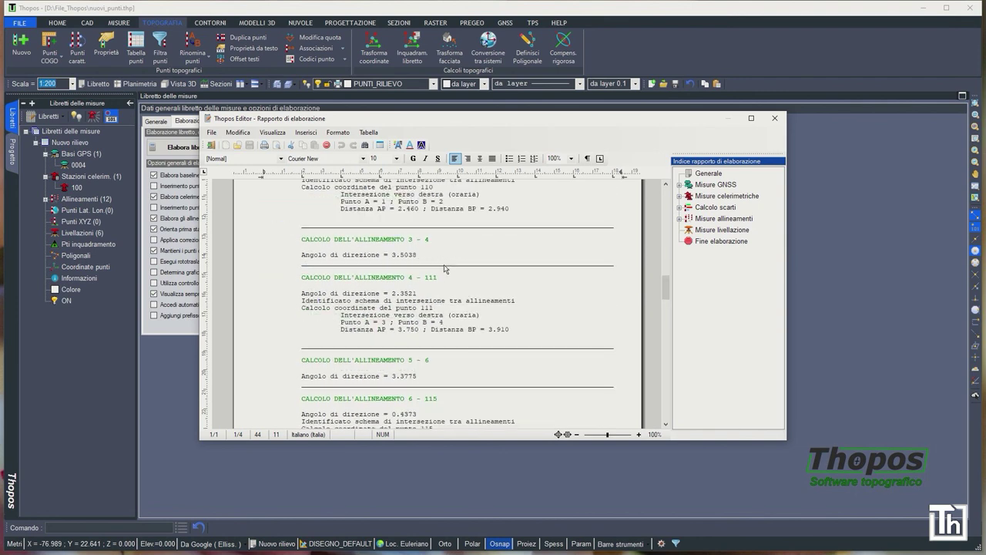
pyautogui.scroll(-7, 444, 269)
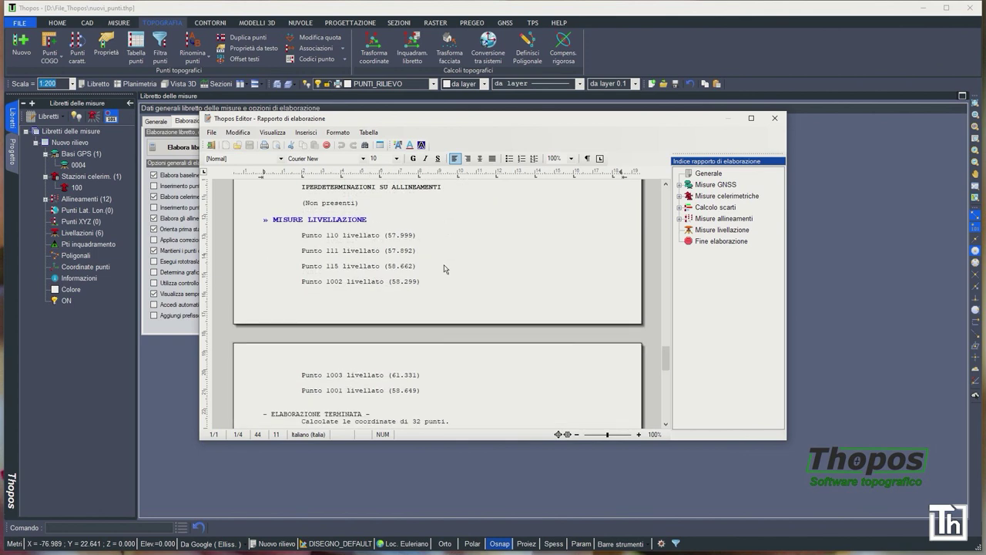
pyautogui.scroll(15, 445, 269)
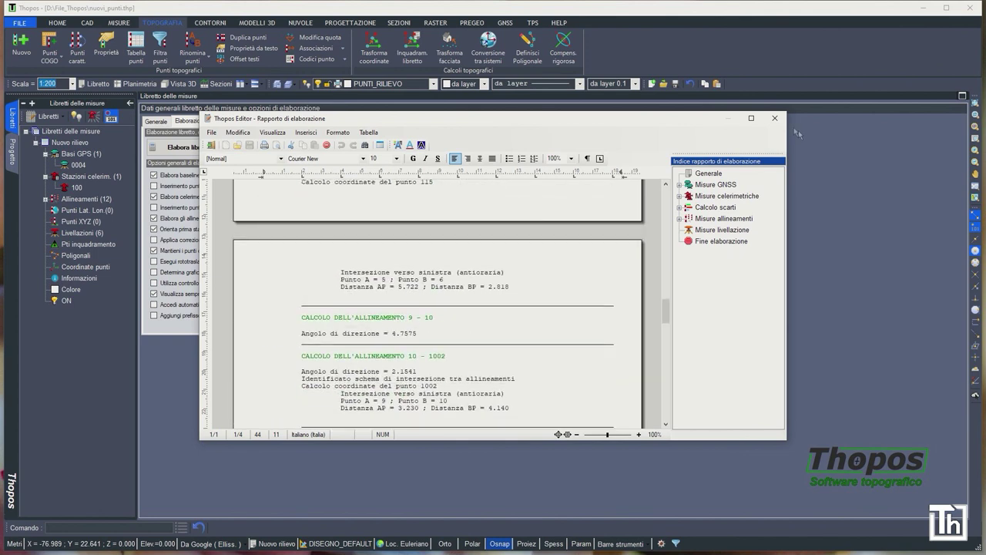
# Close the processing report, switch to the plan view and turn on the display of the measurements.
pyautogui.click(775, 117)
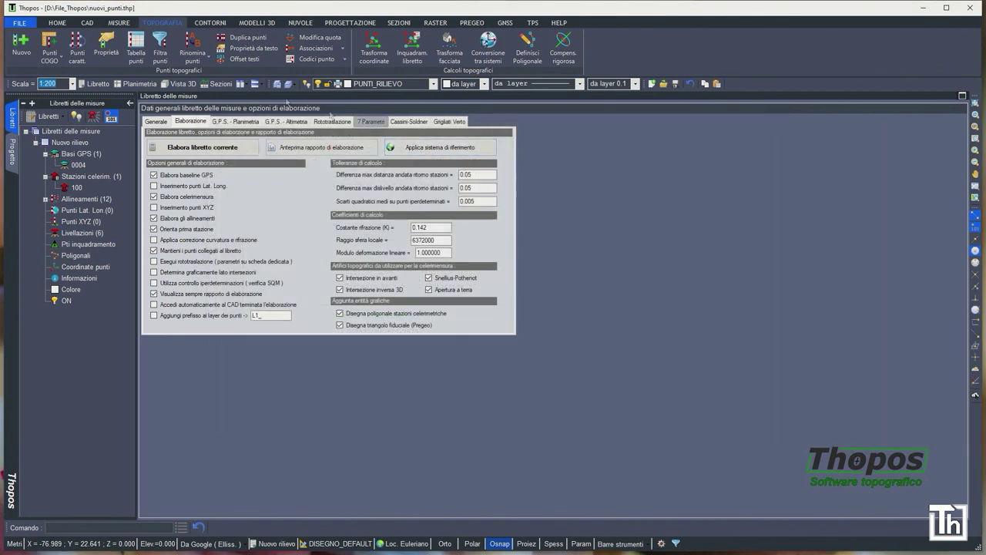
pyautogui.click(148, 84)
pyautogui.click(91, 116)
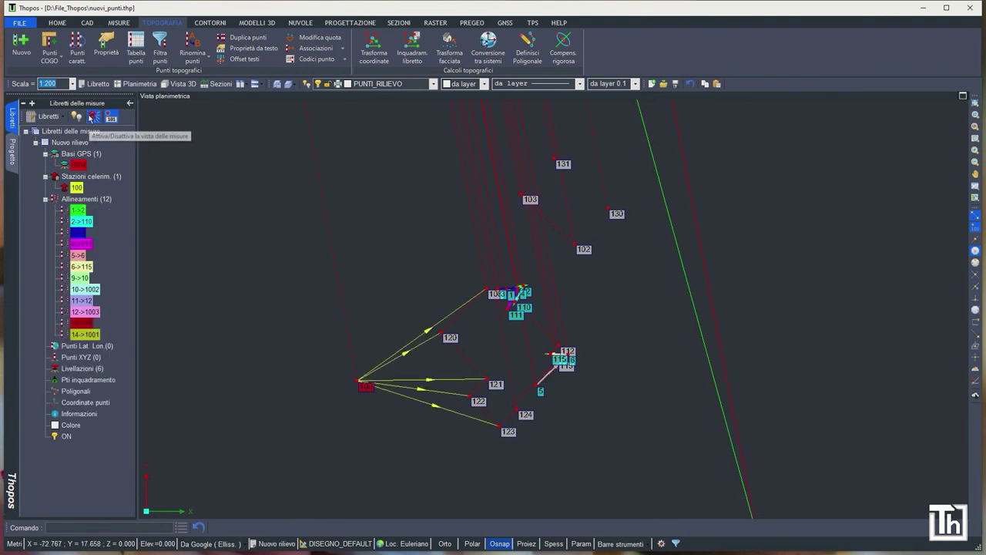